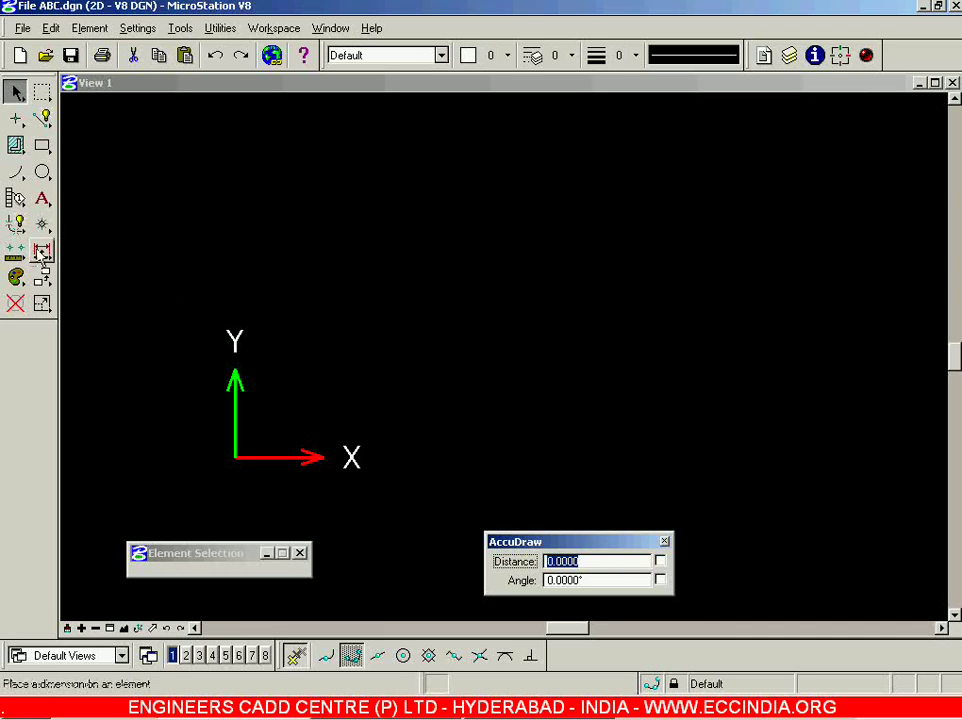
Float the Measure toolbox over the upper middle of the drawing view.
{"action": "left_click_drag", "start_coordinate": [15, 250], "coordinate": [533, 226]}
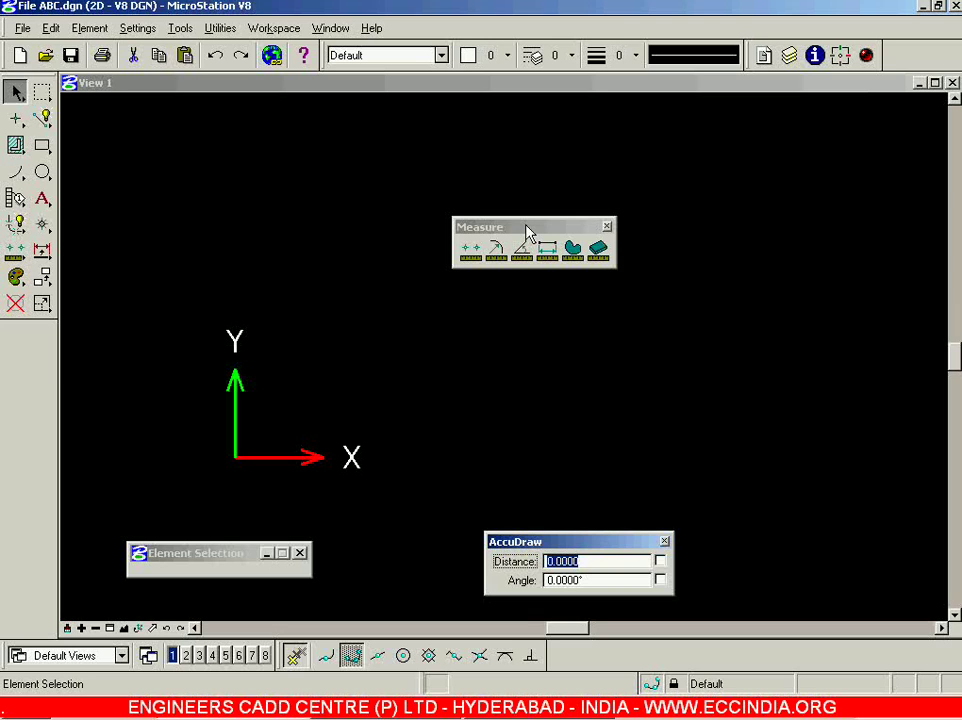
{"action": "left_click_drag", "start_coordinate": [527, 231], "coordinate": [467, 230]}
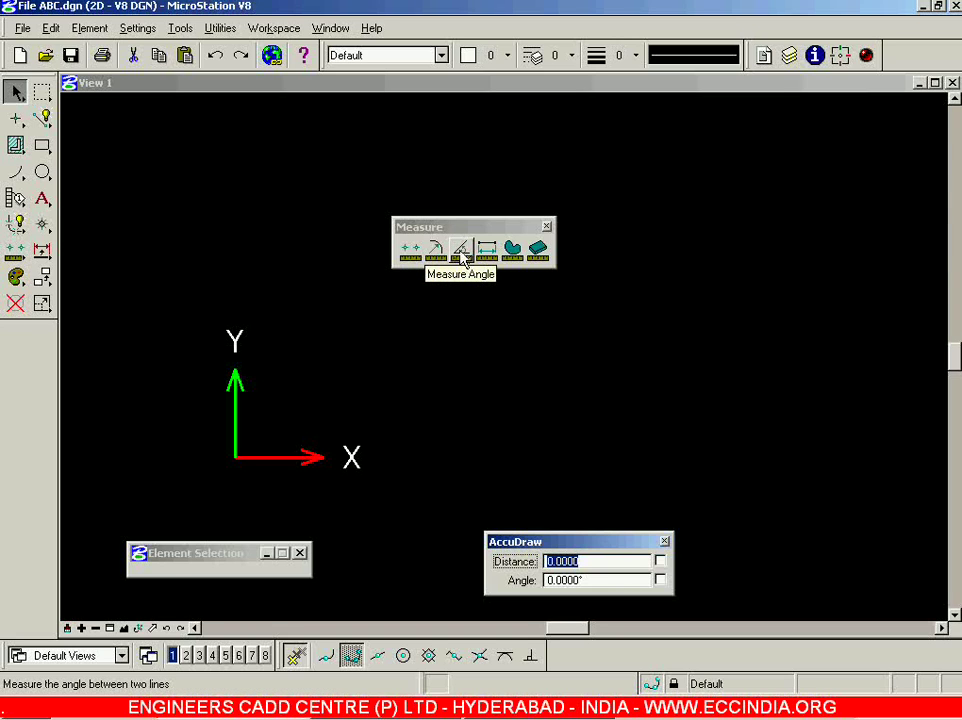
Draw a horizontal SmartLine 20 mm long in the view.
{"action": "left_click", "coordinate": [42, 119]}
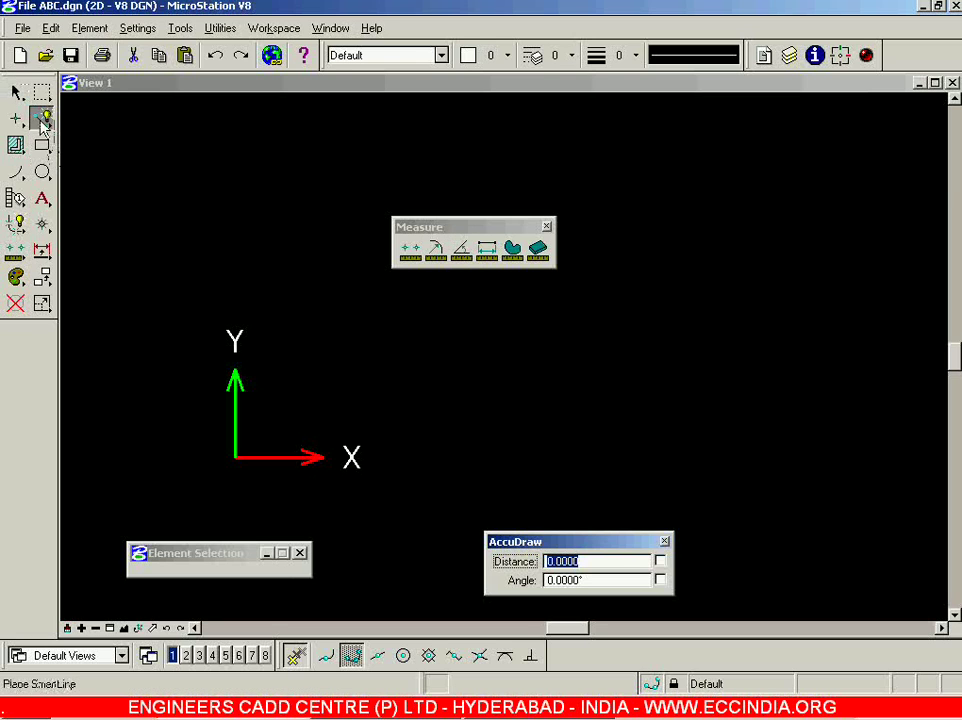
{"action": "left_click", "coordinate": [538, 400]}
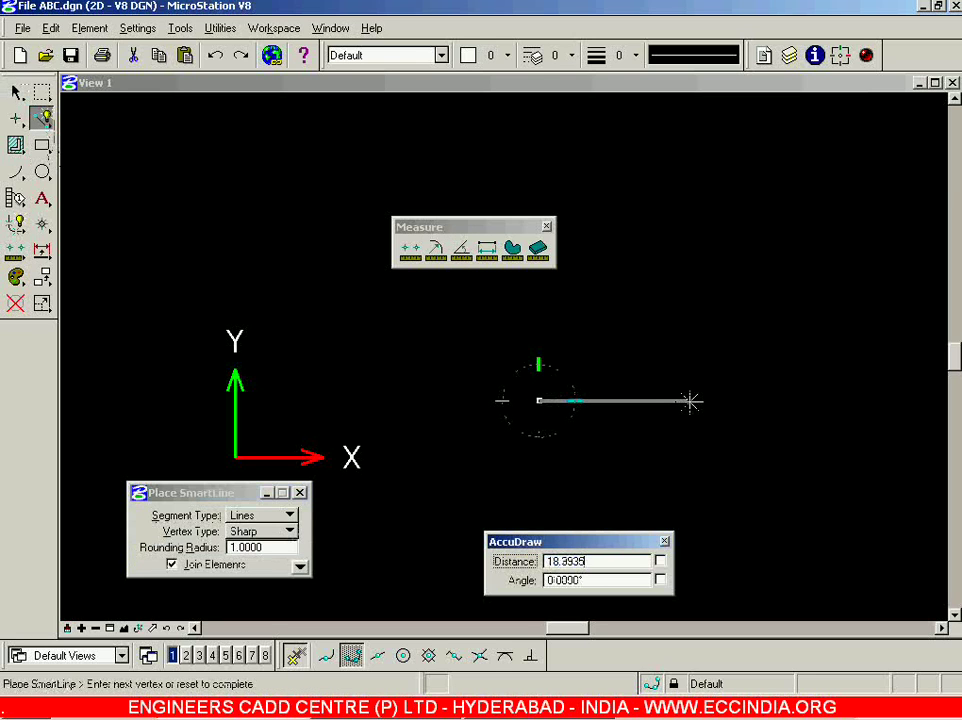
{"action": "type", "text": "20"}
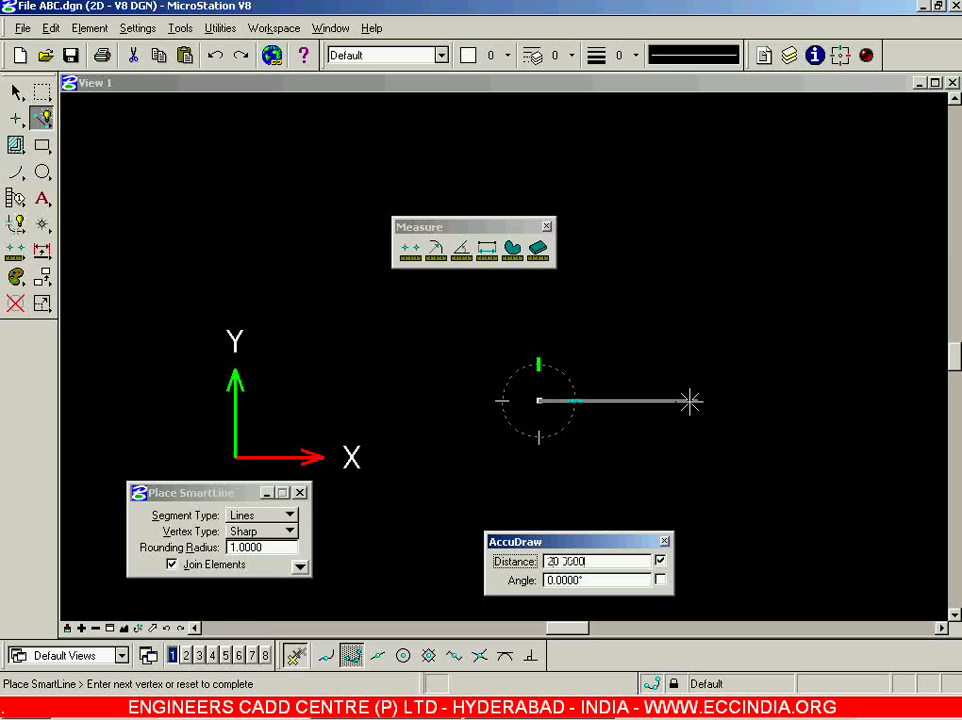
{"action": "left_click", "coordinate": [690, 401]}
{"action": "right_click", "coordinate": [697, 342]}
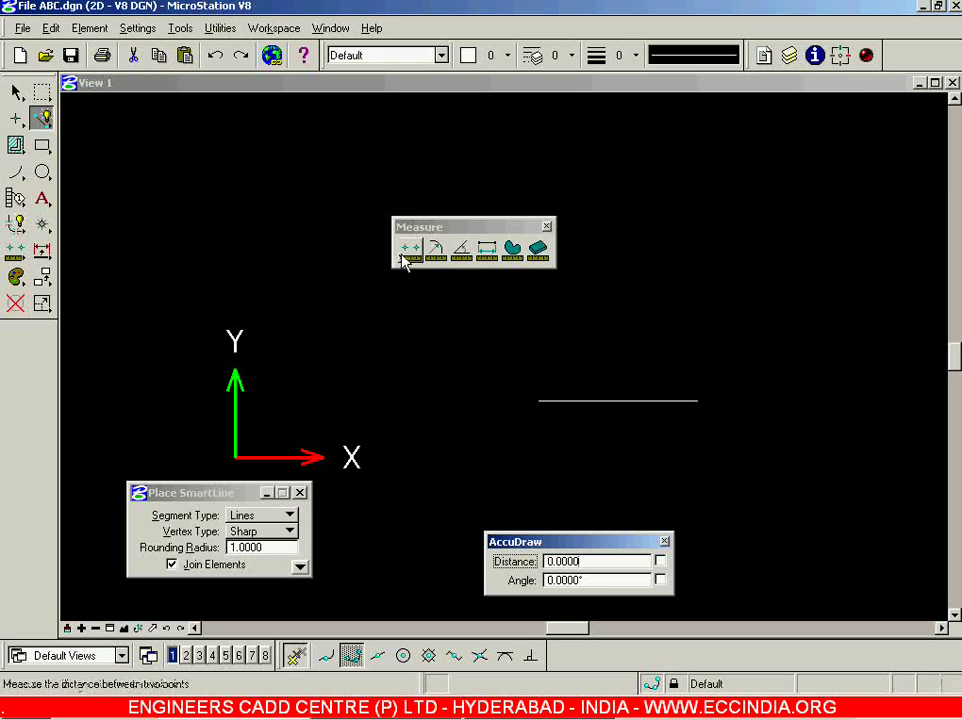
Measure the distance between the two endpoints of the horizontal line with the Between Points option.
{"action": "left_click_drag", "start_coordinate": [428, 227], "coordinate": [491, 202]}
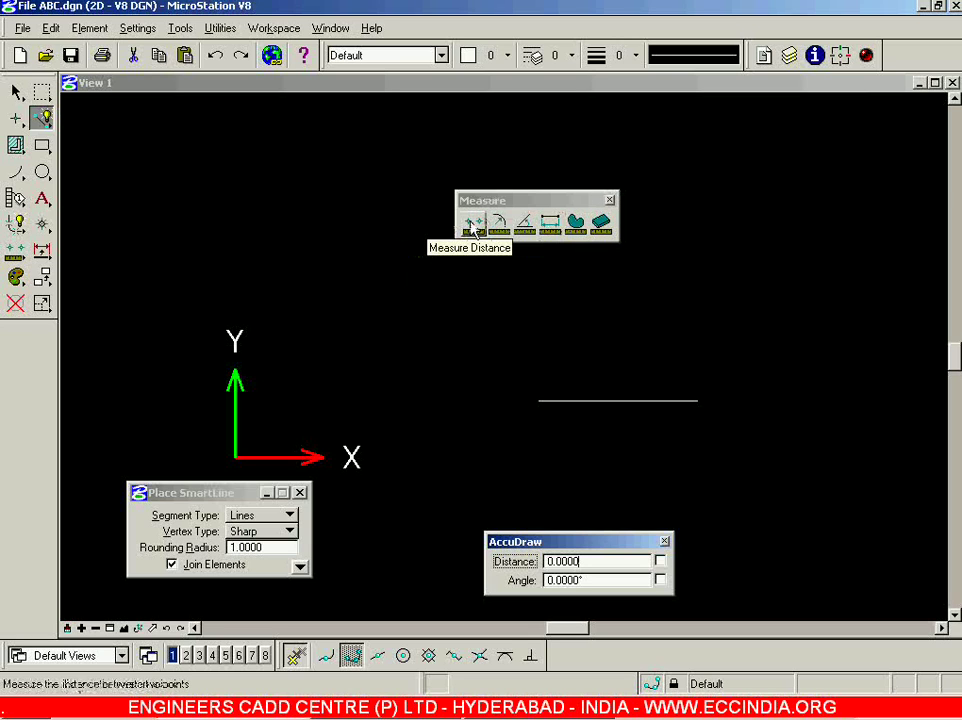
{"action": "left_click", "coordinate": [472, 225]}
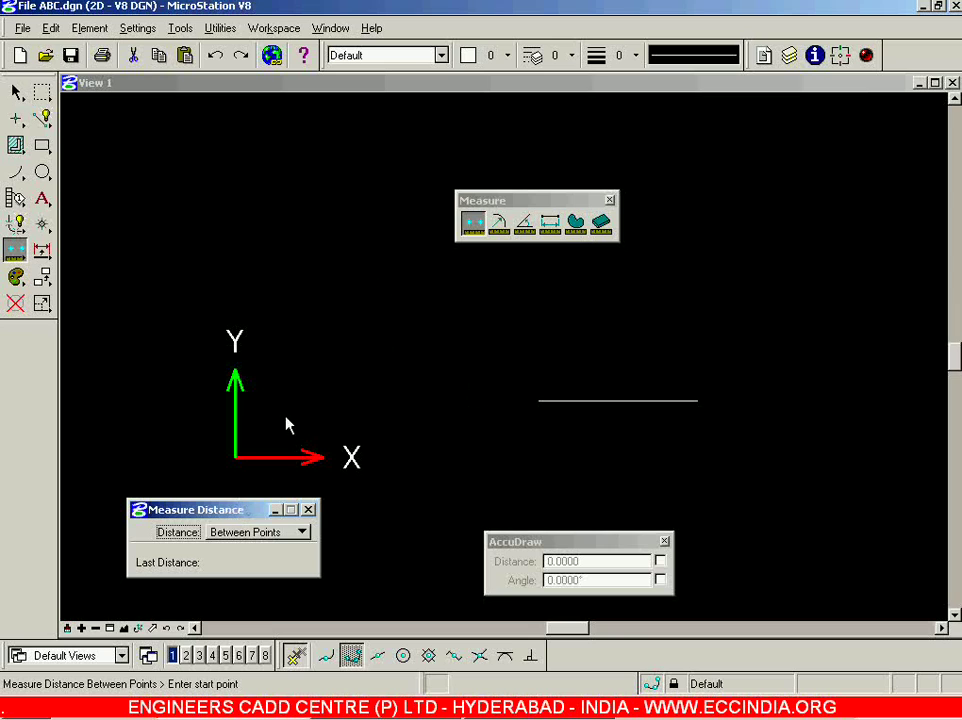
{"action": "left_click_drag", "start_coordinate": [313, 308], "coordinate": [313, 306]}
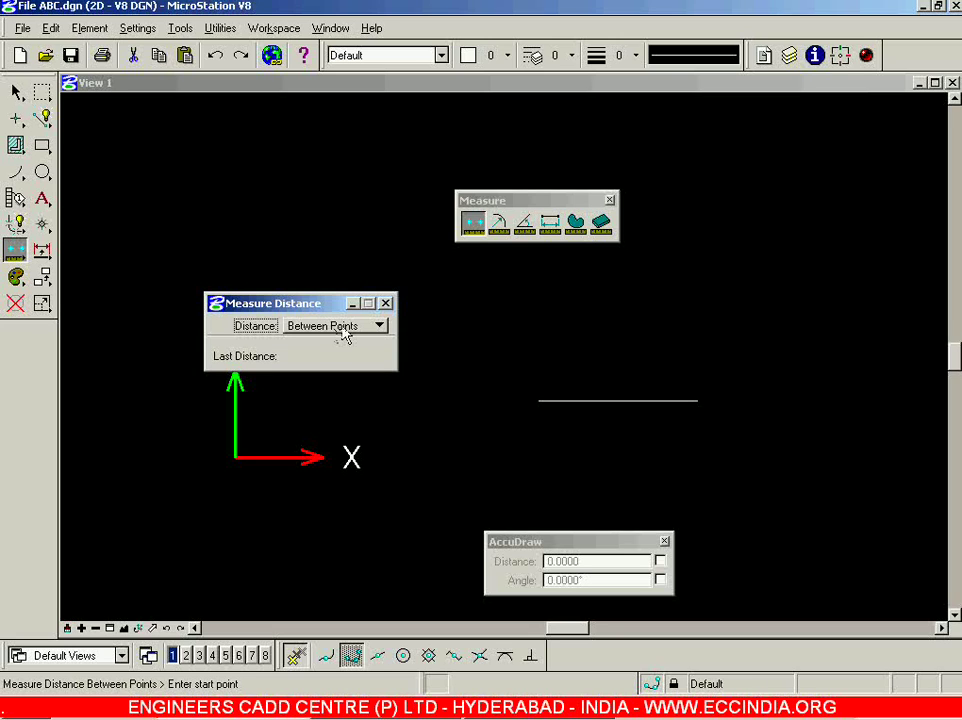
{"action": "left_click", "coordinate": [343, 334]}
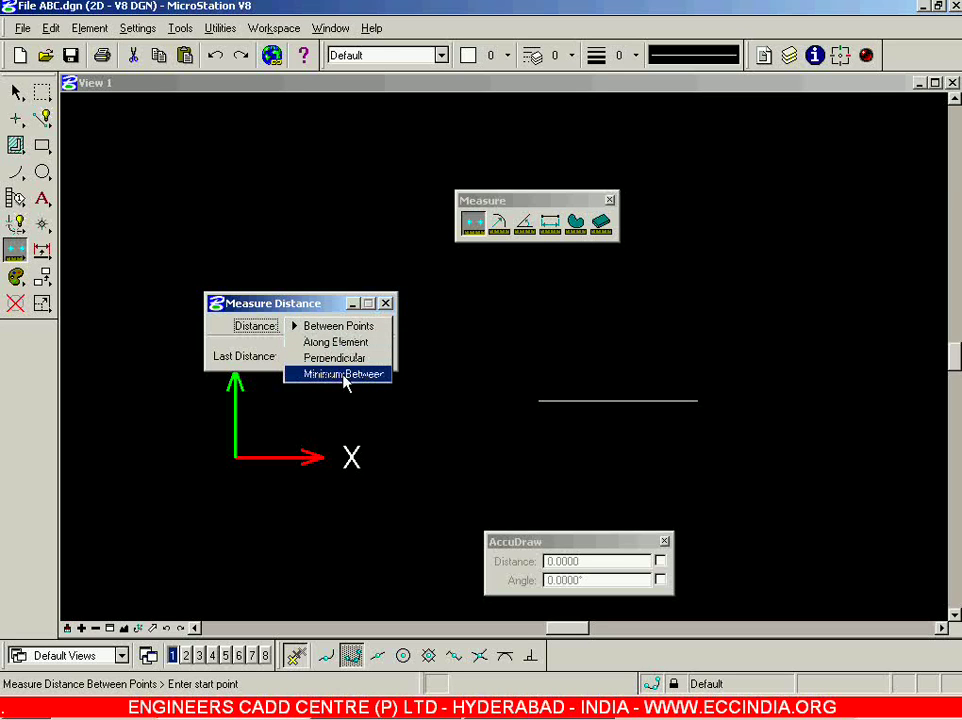
{"action": "left_click", "coordinate": [306, 328]}
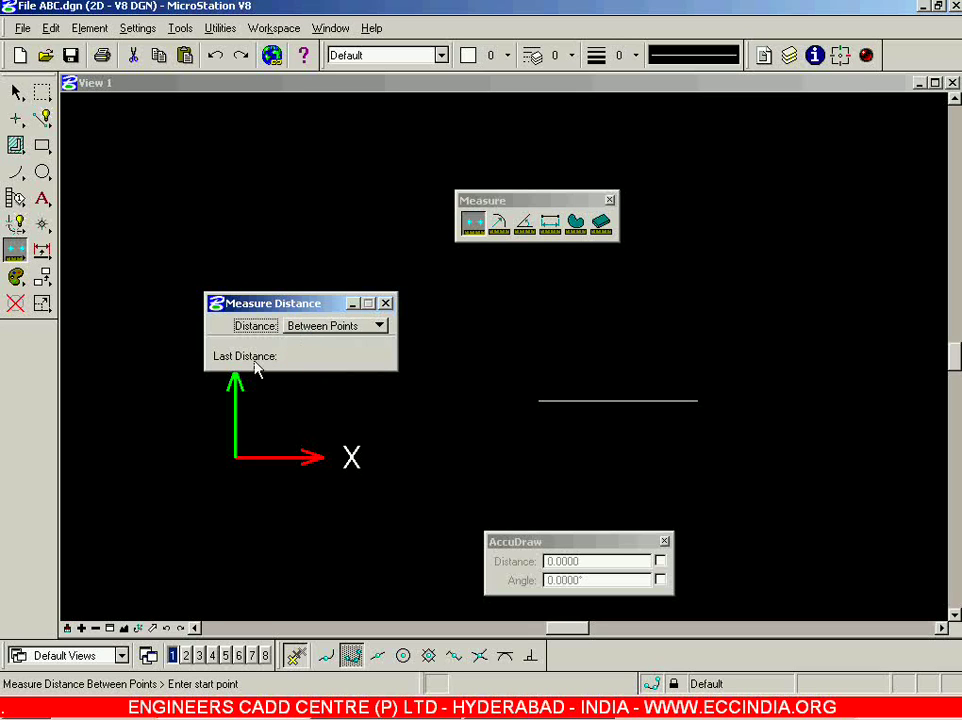
{"action": "left_click_drag", "start_coordinate": [287, 308], "coordinate": [252, 239]}
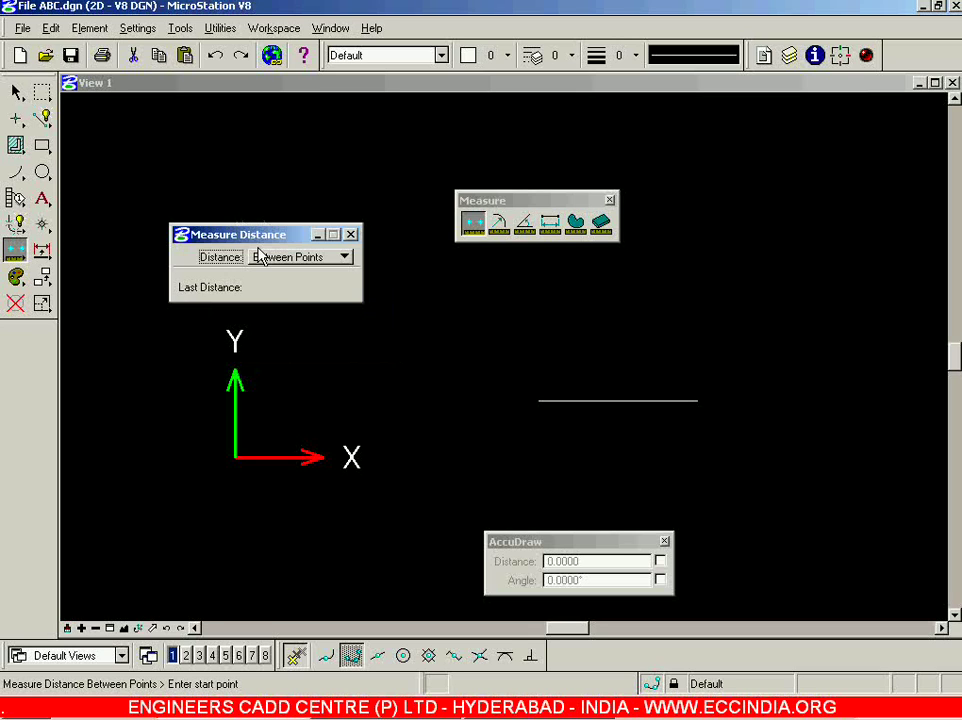
{"action": "left_click", "coordinate": [538, 401]}
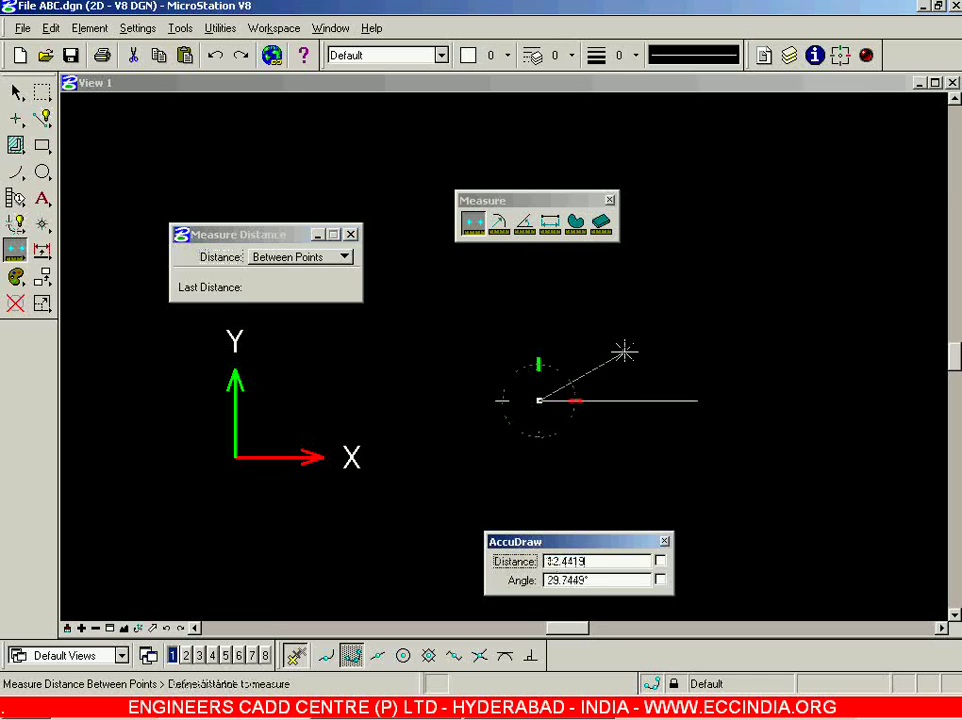
{"action": "left_click", "coordinate": [695, 401]}
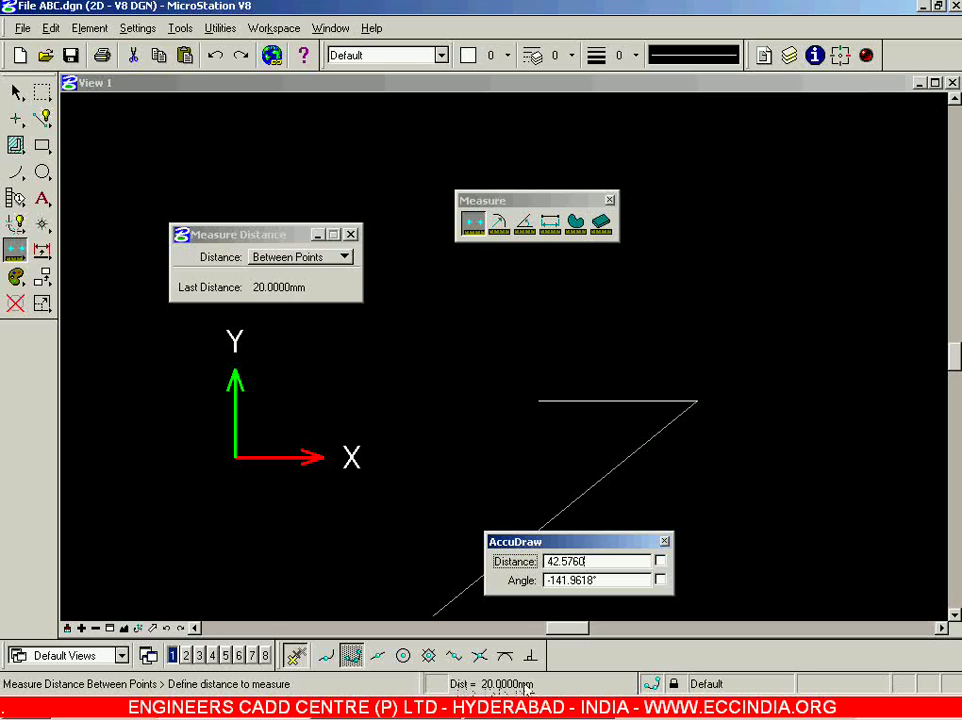
{"action": "right_click", "coordinate": [672, 310]}
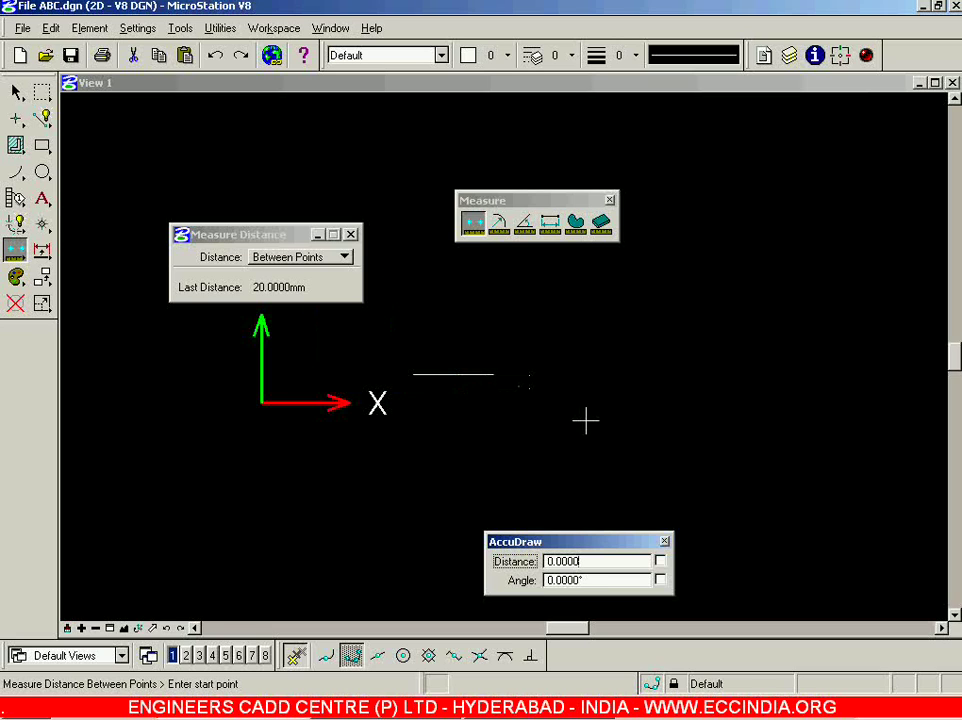
Measure the running distance from the horizontal line's right endpoint through two free points above and to its right.
{"action": "left_click", "coordinate": [493, 375]}
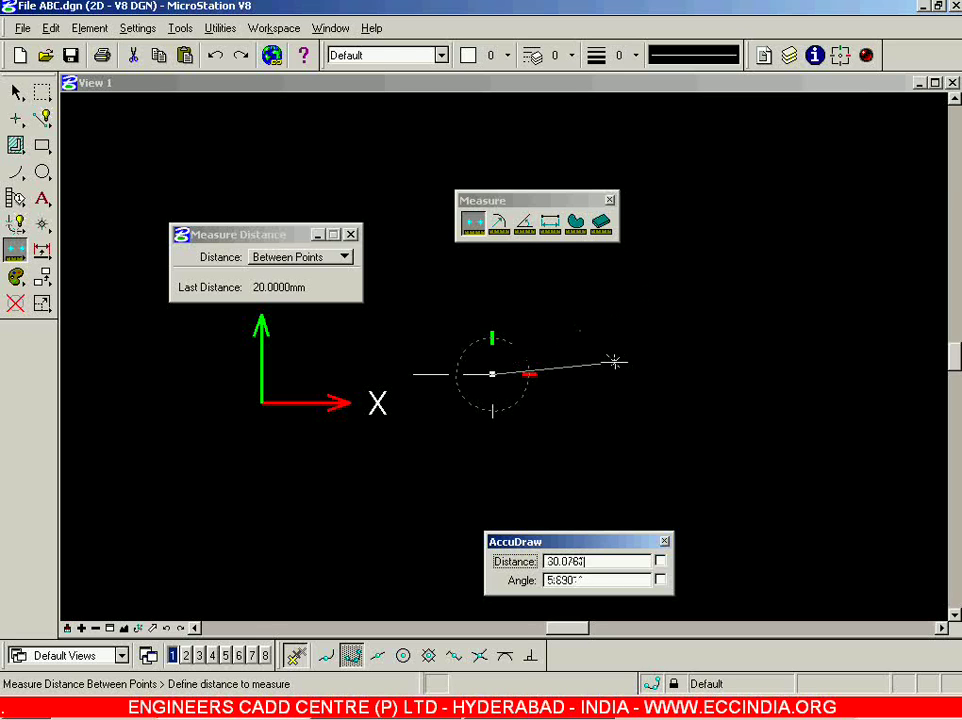
{"action": "left_click", "coordinate": [667, 322]}
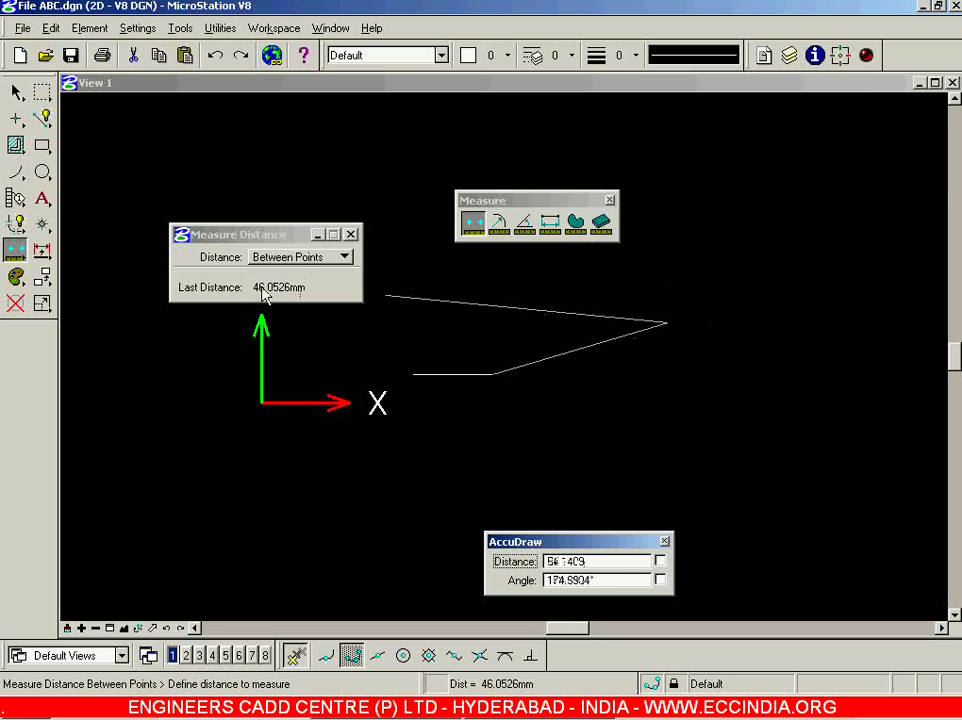
{"action": "left_click", "coordinate": [707, 222]}
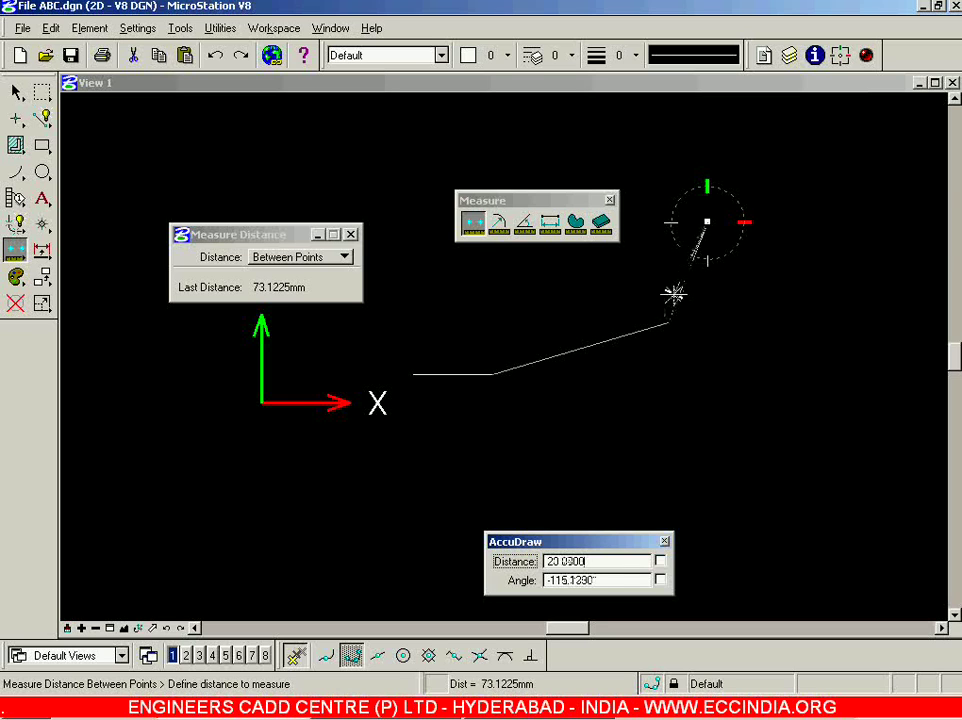
{"action": "left_click", "coordinate": [707, 222]}
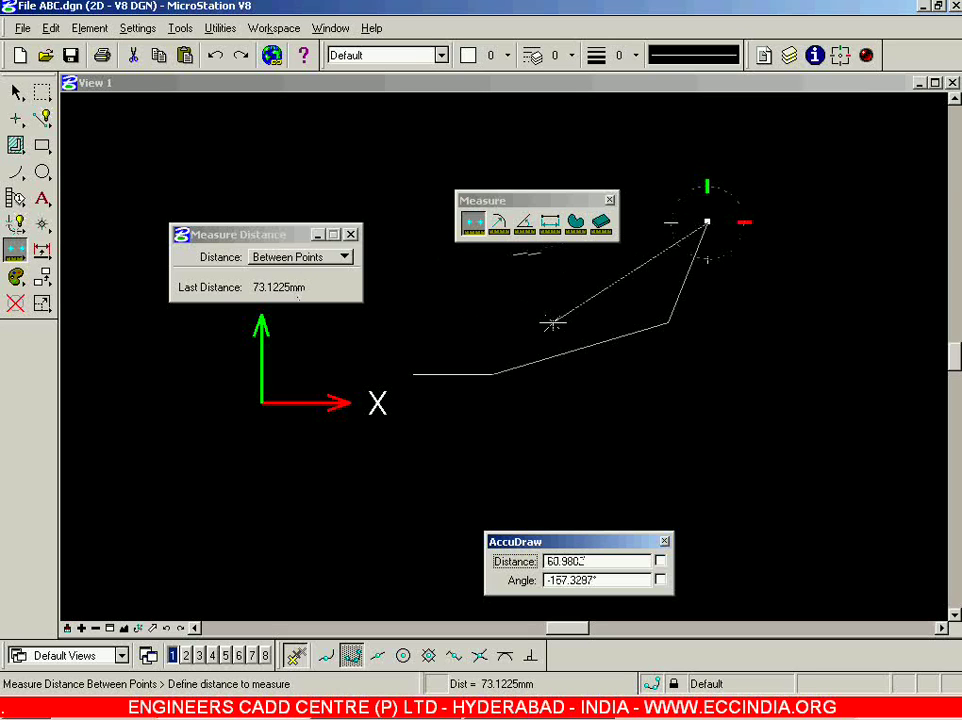
{"action": "right_click", "coordinate": [590, 300]}
Draw a stepped SmartLine with segments 5 mm to the right, 8 mm upward and 3 mm to the right.
{"action": "left_click", "coordinate": [41, 118]}
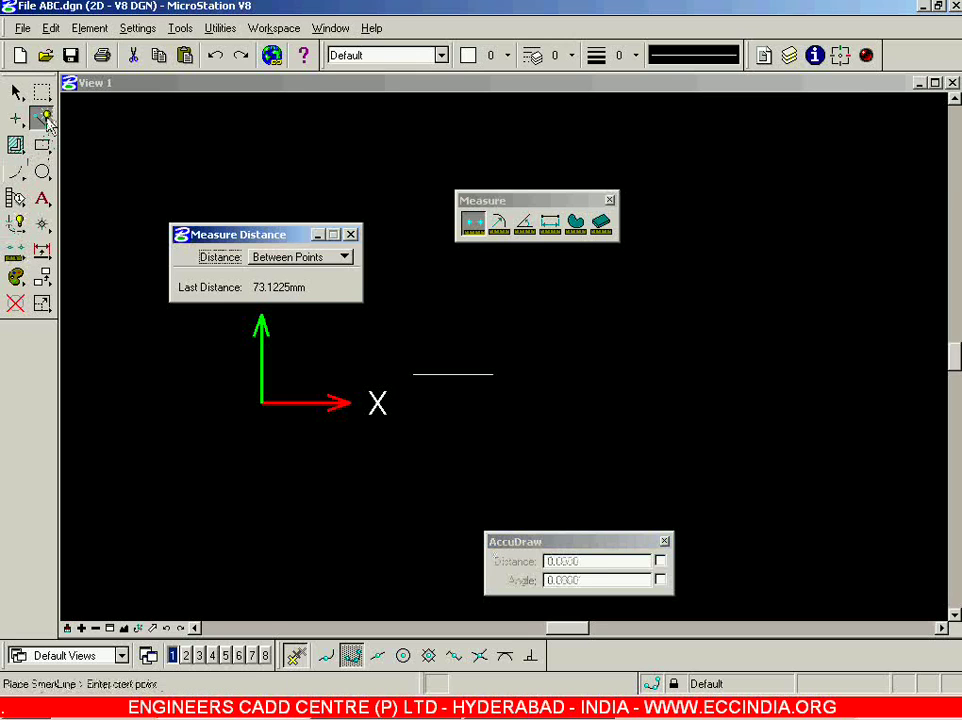
{"action": "left_click", "coordinate": [438, 419]}
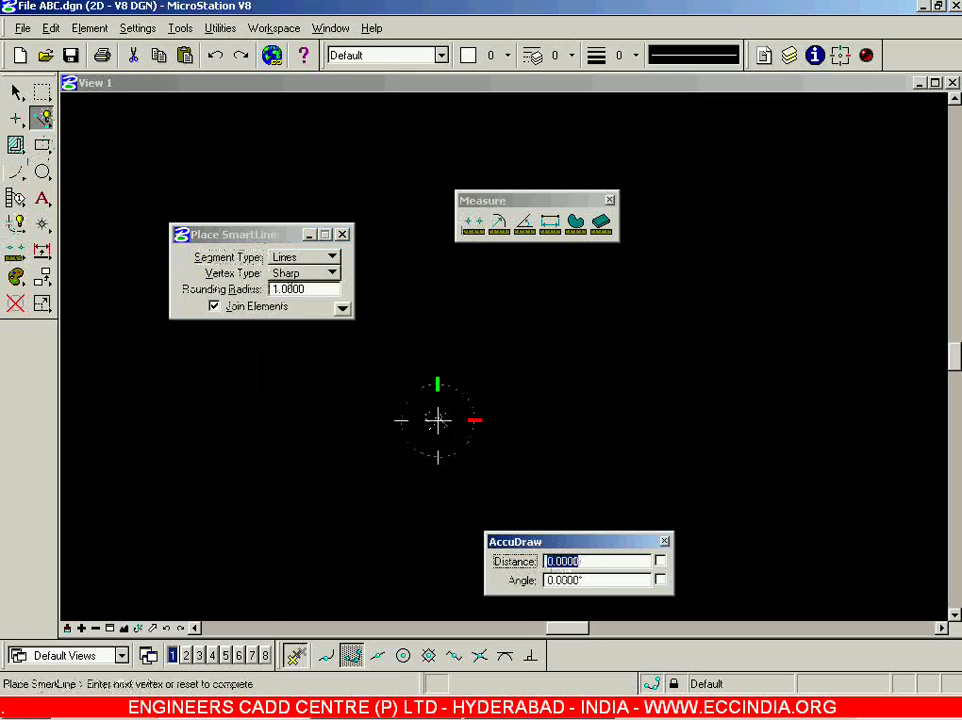
{"action": "type", "text": "5"}
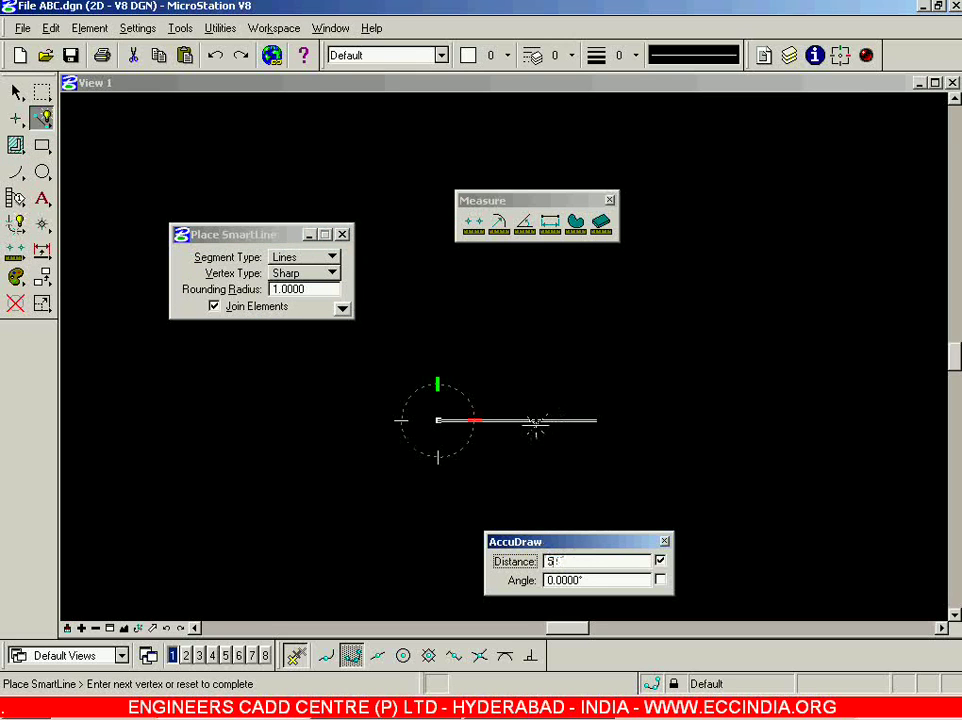
{"action": "left_click", "coordinate": [535, 424]}
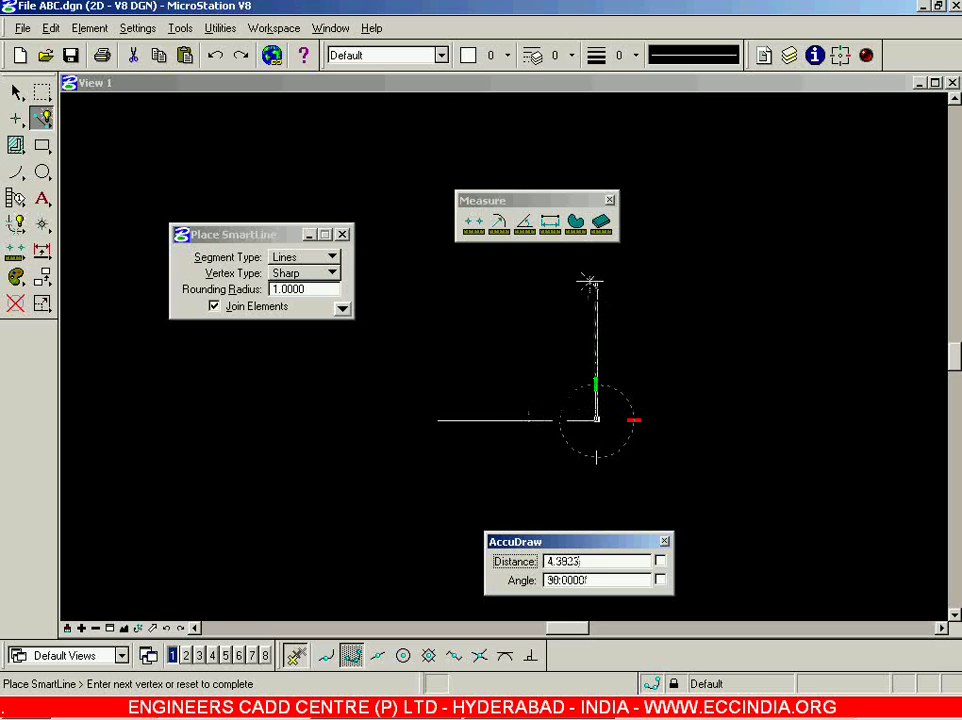
{"action": "type", "text": "8"}
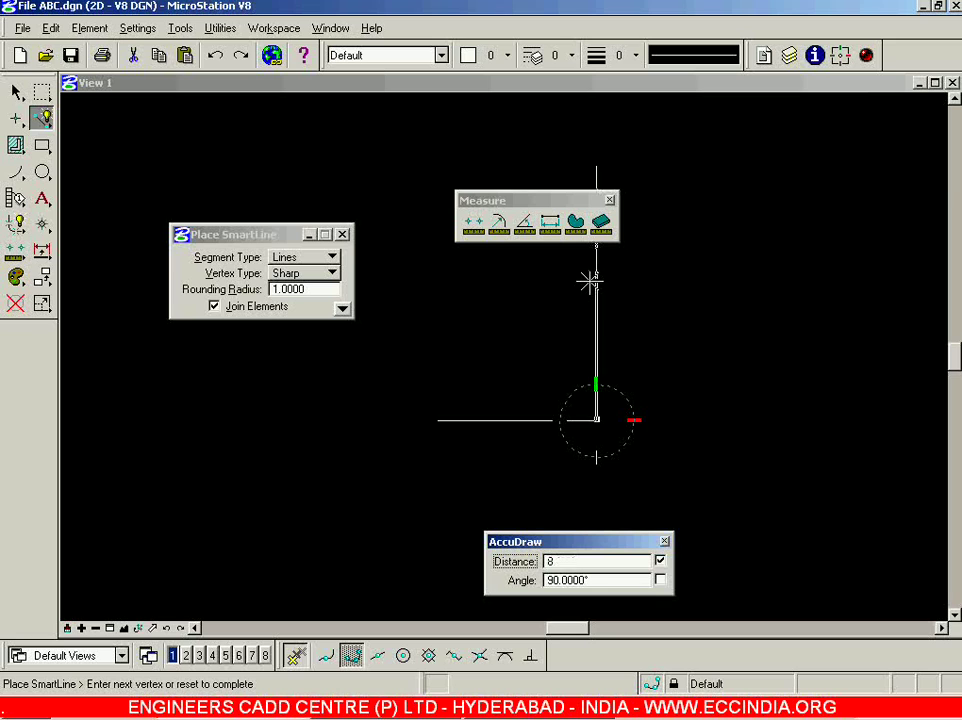
{"action": "left_click", "coordinate": [590, 283]}
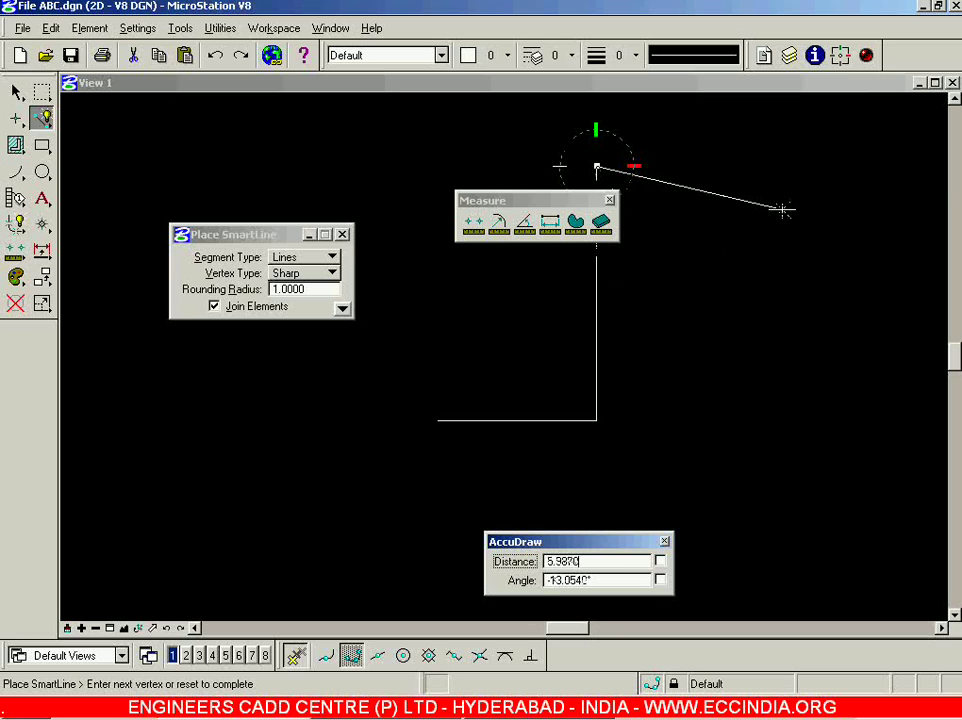
{"action": "type", "text": "3"}
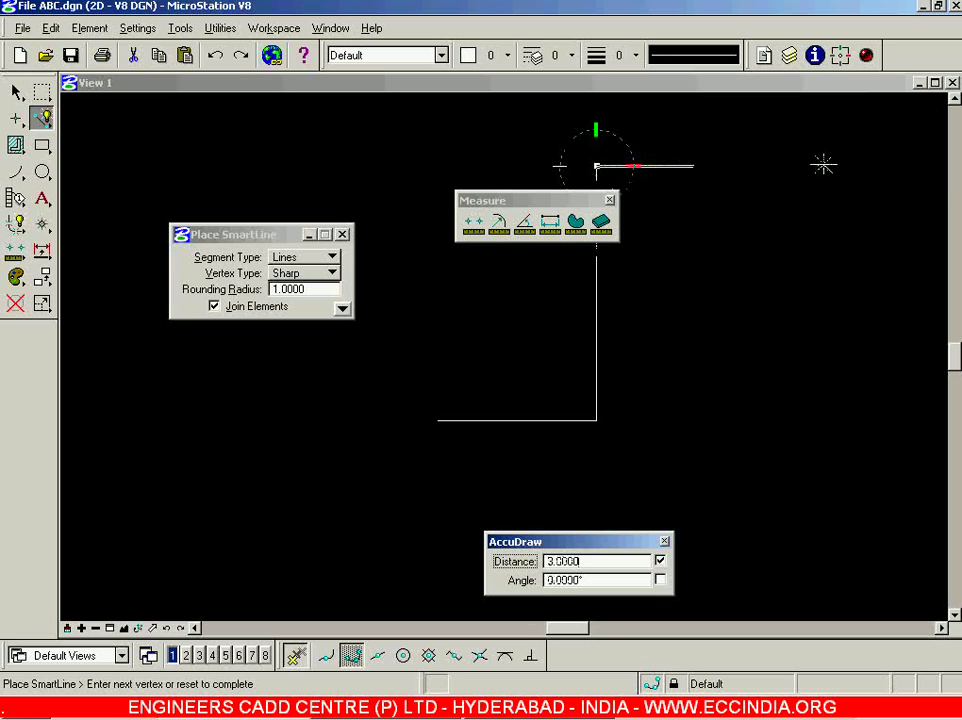
{"action": "left_click", "coordinate": [818, 164]}
{"action": "right_click", "coordinate": [717, 352]}
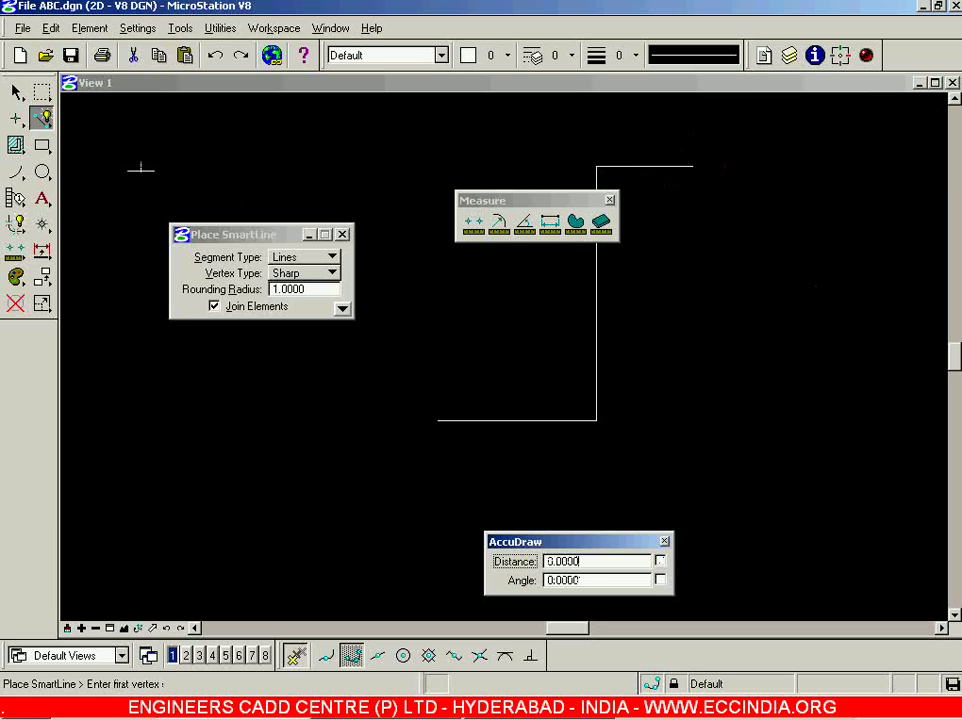
Measure the cumulative Between Points distance along the stepped line, vertex by vertex from its lower-left end to its upper-right end.
{"action": "left_click_drag", "start_coordinate": [275, 233], "coordinate": [260, 216]}
{"action": "left_click_drag", "start_coordinate": [470, 201], "coordinate": [259, 181]}
{"action": "left_click", "coordinate": [261, 200]}
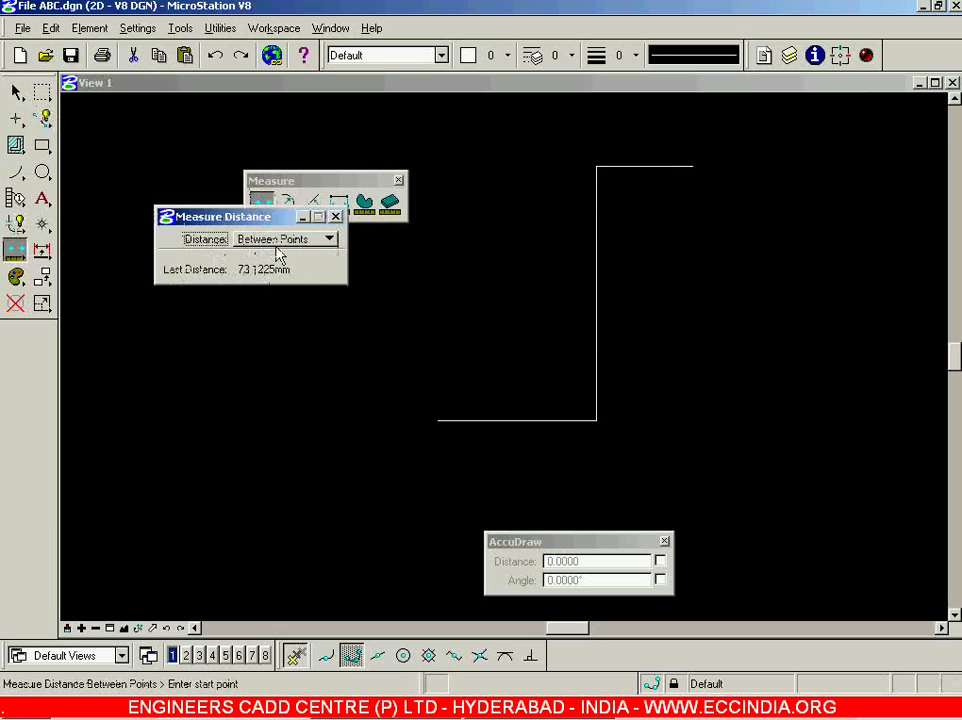
{"action": "left_click", "coordinate": [439, 420]}
{"action": "left_click", "coordinate": [597, 419]}
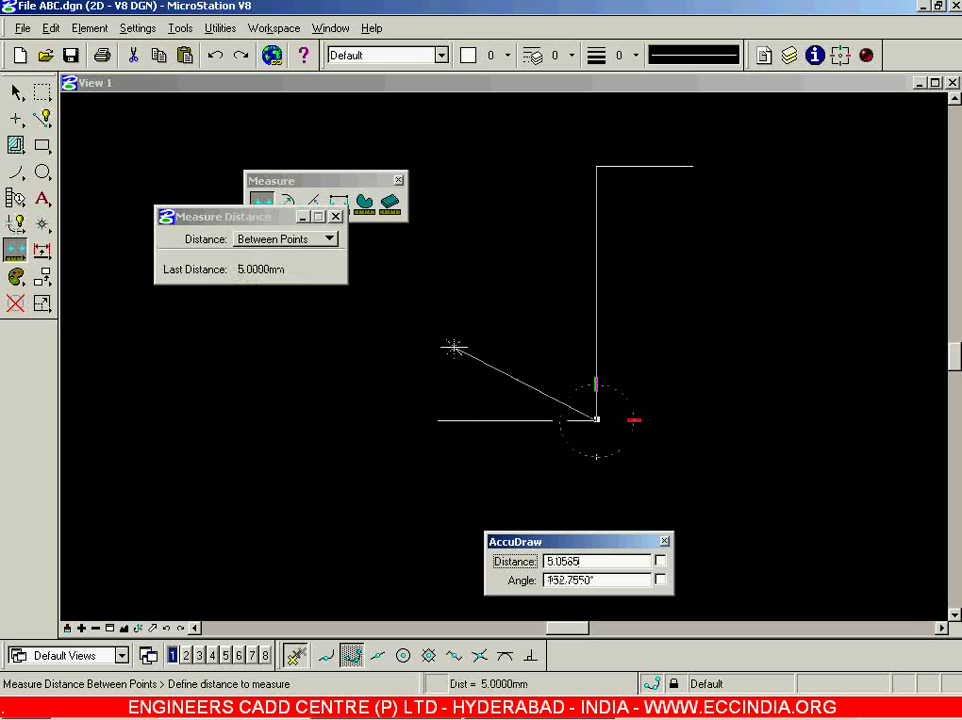
{"action": "left_click", "coordinate": [597, 163]}
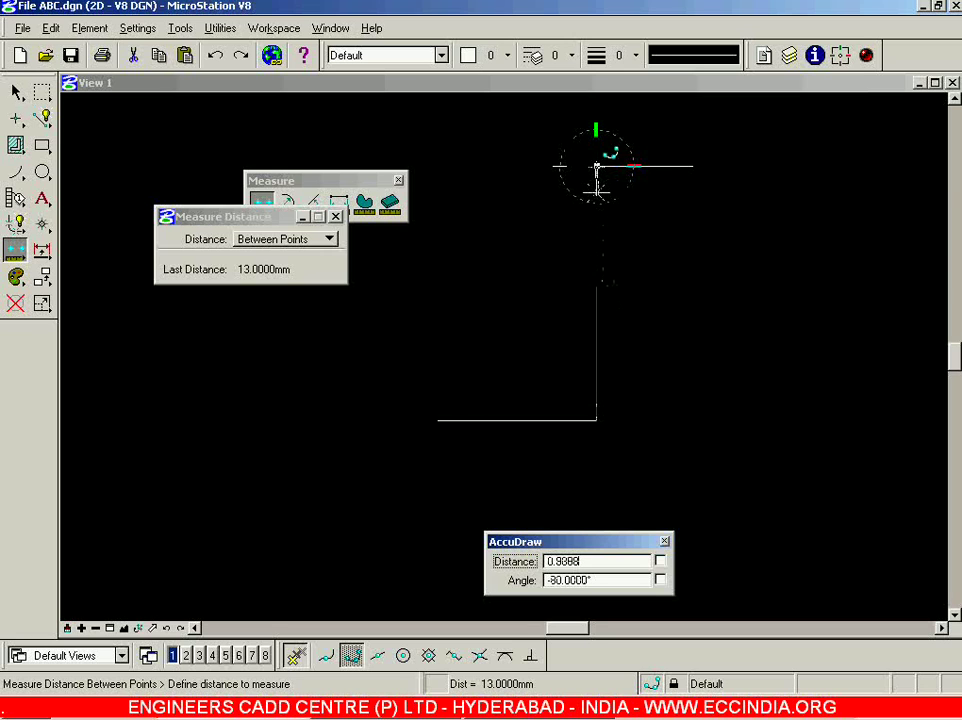
{"action": "type", "text": "3"}
{"action": "left_click", "coordinate": [692, 166]}
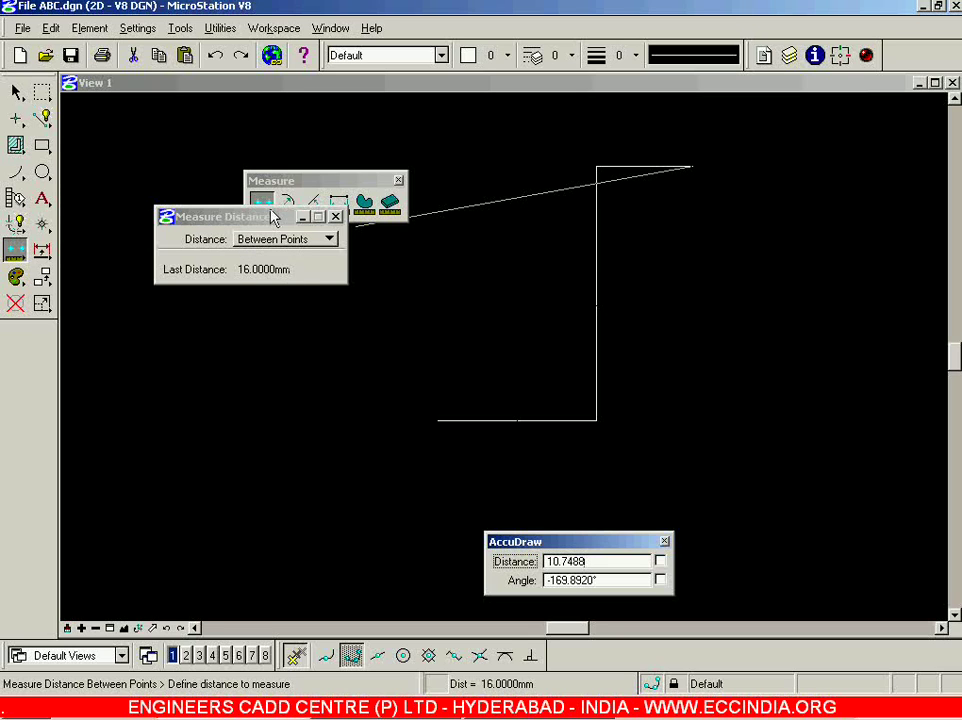
{"action": "right_click", "coordinate": [563, 359]}
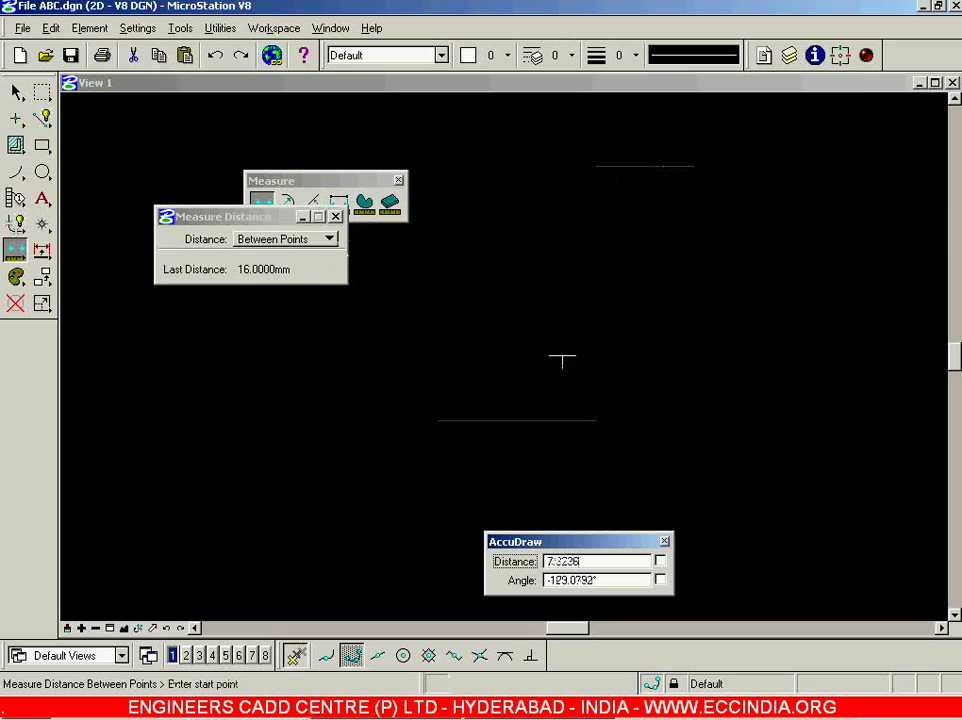
Place an arc by center below the stepped line, with a radius of about 9.43 mm and an arc length of 20 mm.
{"action": "scroll", "coordinate": [537, 286], "scroll_direction": "down", "scroll_amount": 5}
{"action": "scroll", "coordinate": [536, 286], "scroll_direction": "up", "scroll_amount": 5}
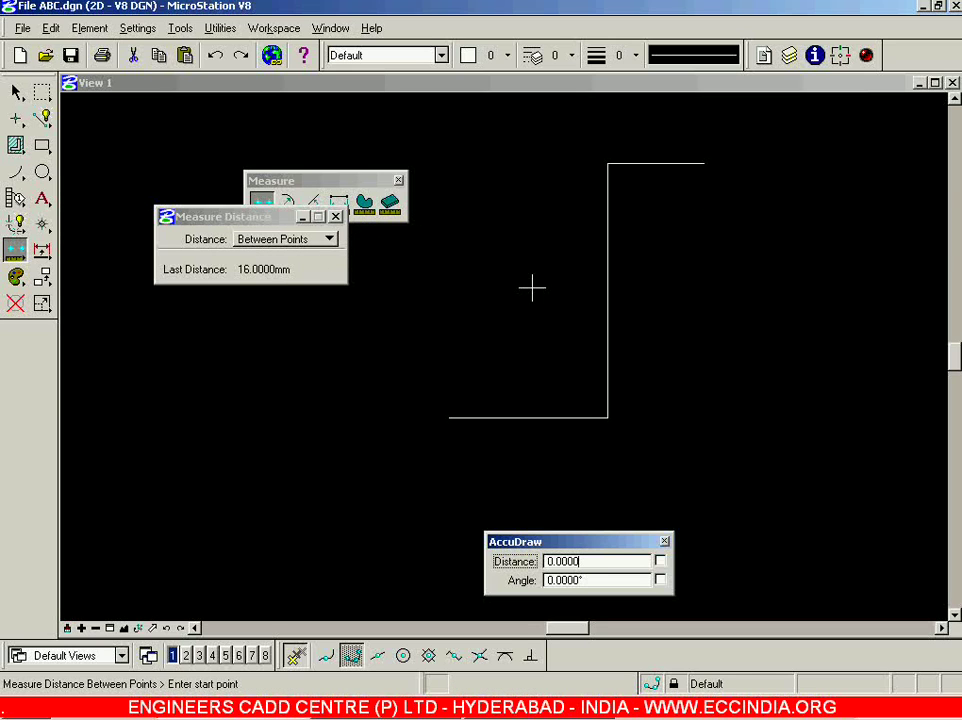
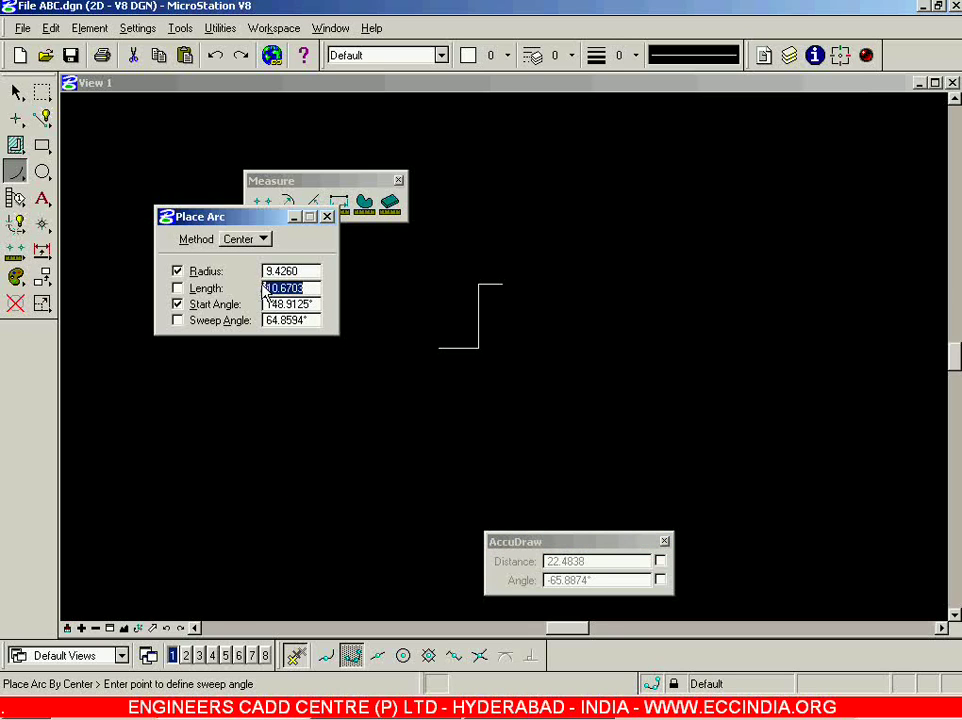
{"action": "type", "text": "20"}
{"action": "key", "text": "Return"}
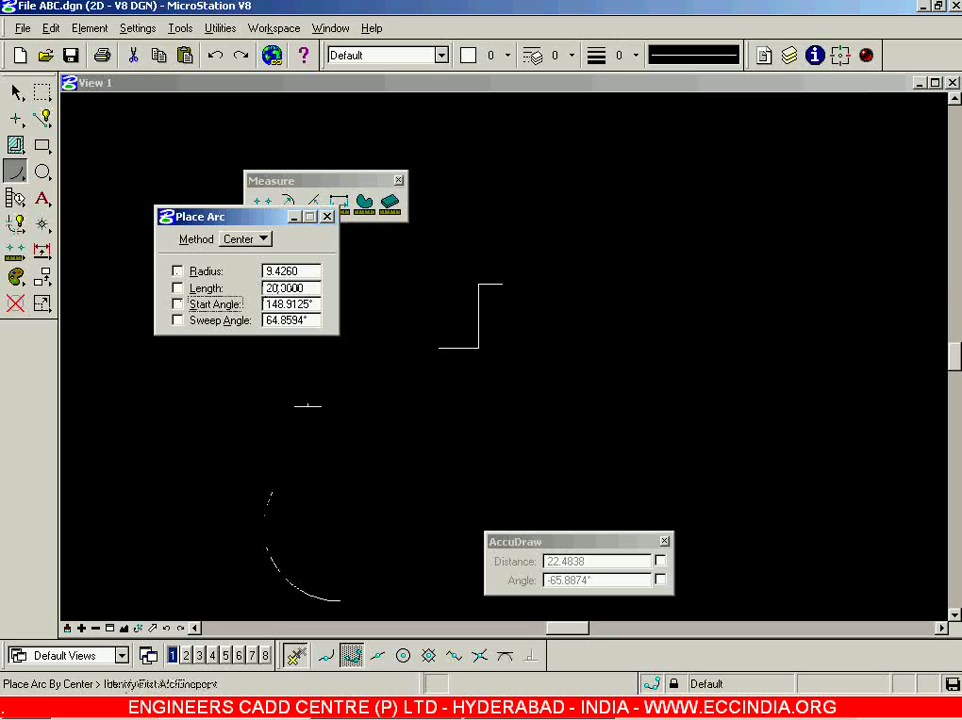
Measure the straight Between Points distance from the arc's upper end to its lower-right end.
{"action": "left_click", "coordinate": [281, 505]}
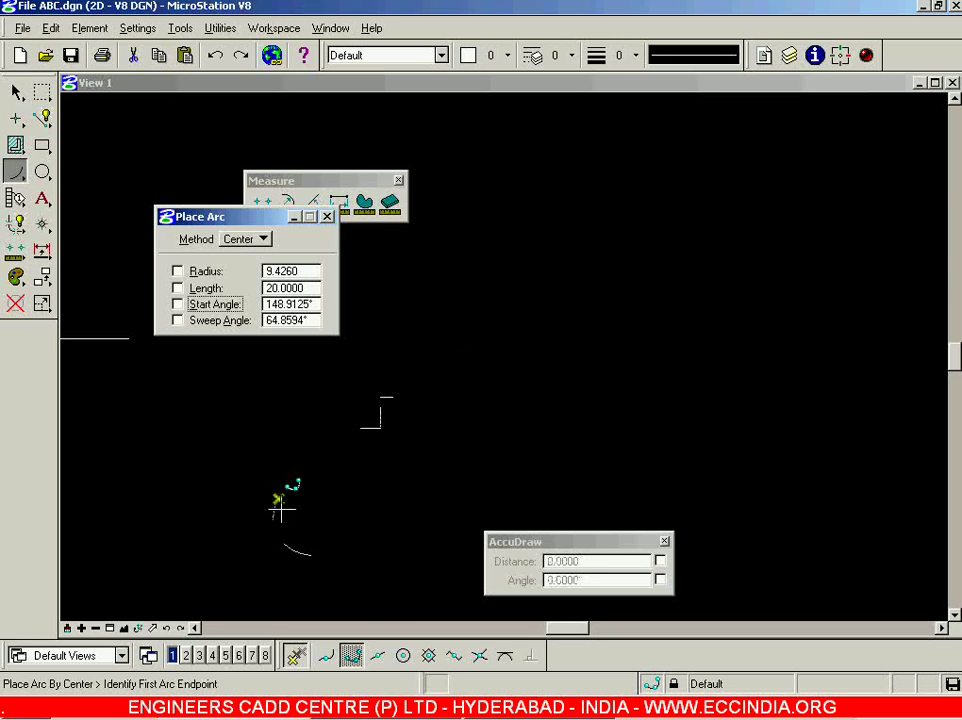
{"action": "scroll", "coordinate": [273, 532], "scroll_direction": "up", "scroll_amount": 2}
{"action": "scroll", "coordinate": [274, 528], "scroll_direction": "down", "scroll_amount": 2}
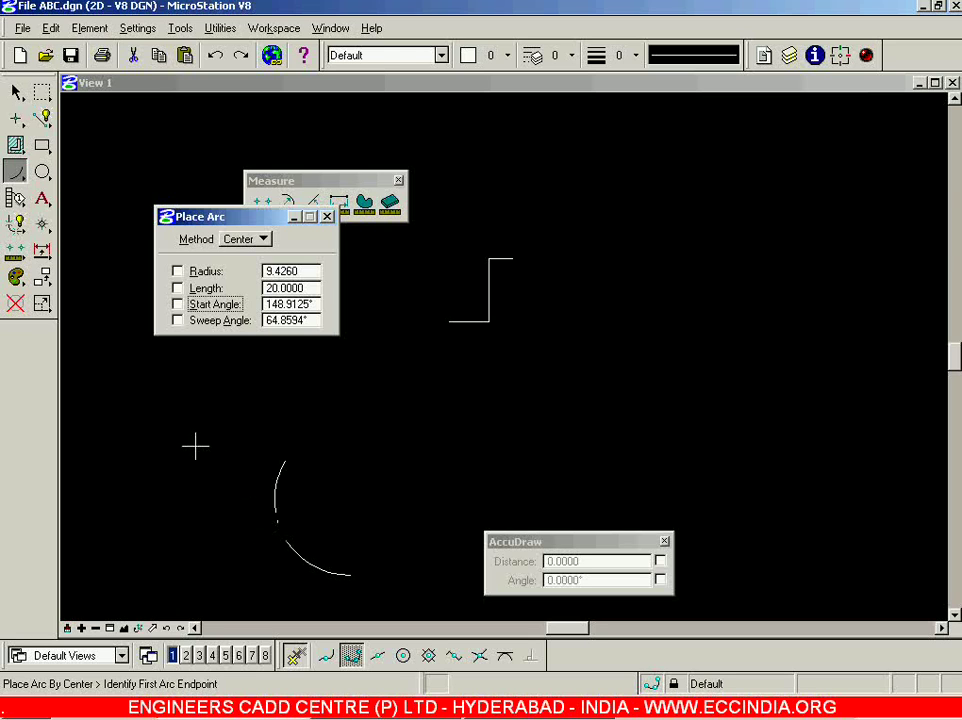
{"action": "left_click", "coordinate": [16, 91]}
{"action": "scroll", "coordinate": [219, 440], "scroll_direction": "down", "scroll_amount": 3}
{"action": "scroll", "coordinate": [218, 493], "scroll_direction": "up", "scroll_amount": 3}
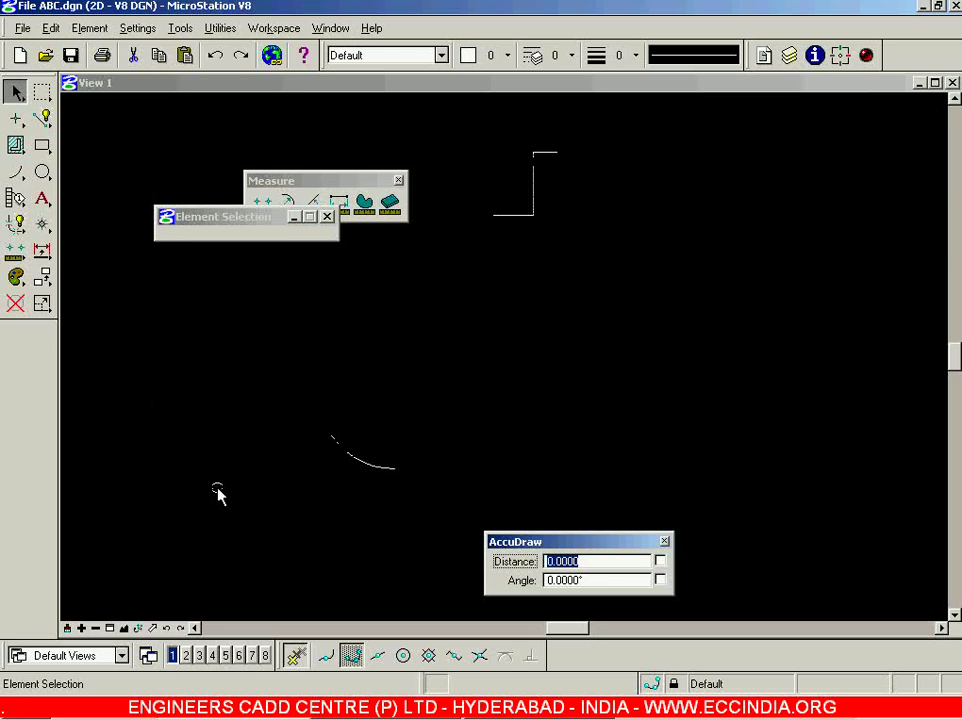
{"action": "scroll", "coordinate": [307, 444], "scroll_direction": "up", "scroll_amount": 2}
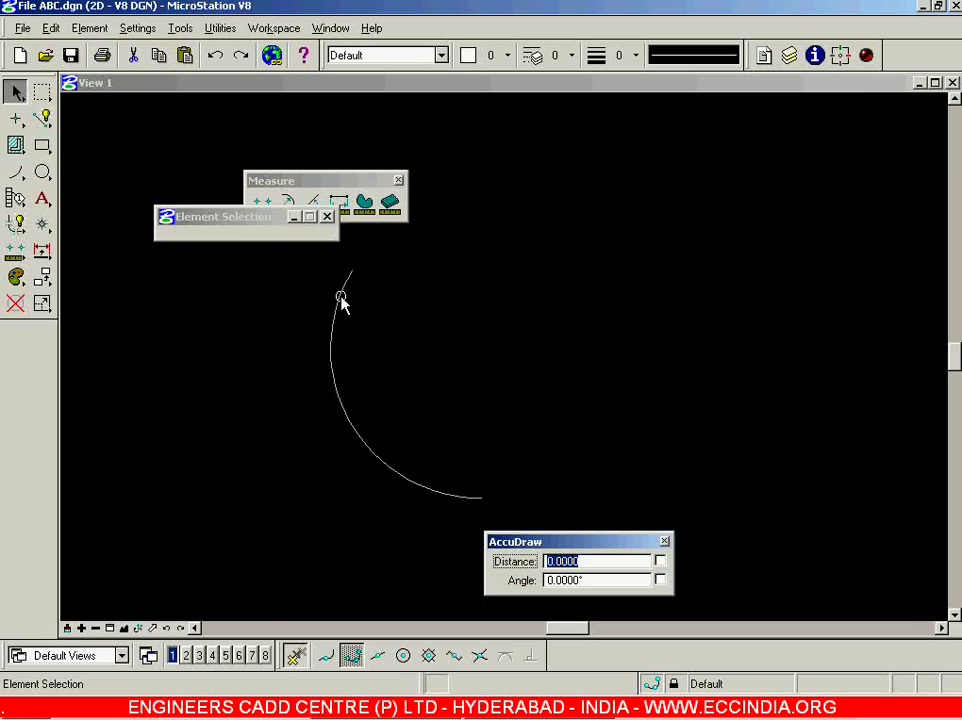
{"action": "left_click_drag", "start_coordinate": [275, 228], "coordinate": [715, 217]}
{"action": "left_click", "coordinate": [260, 205]}
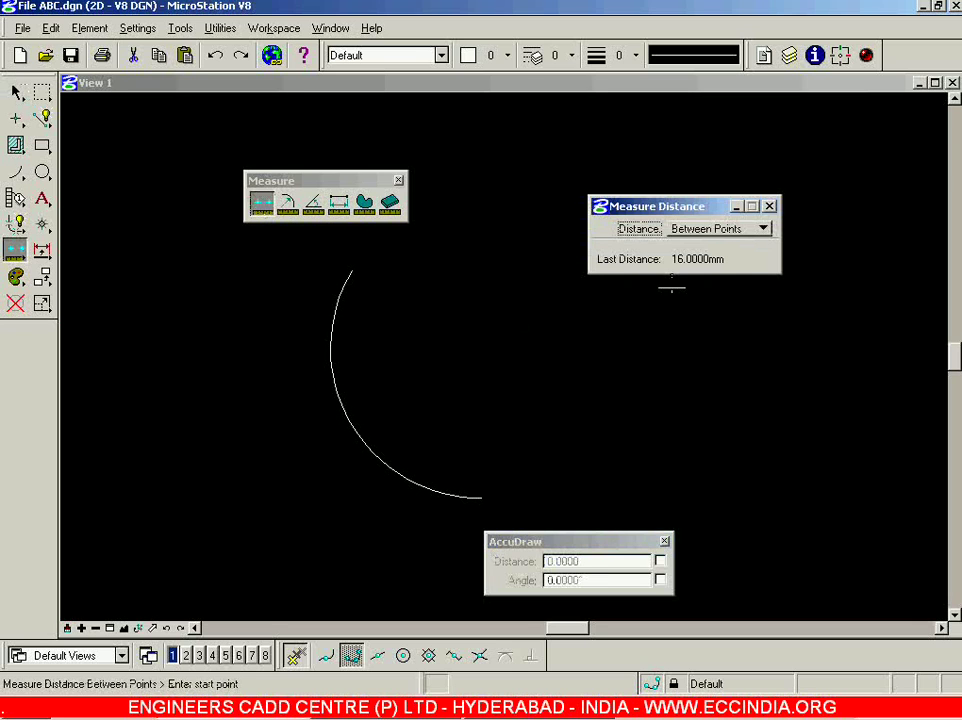
{"action": "left_click", "coordinate": [727, 232]}
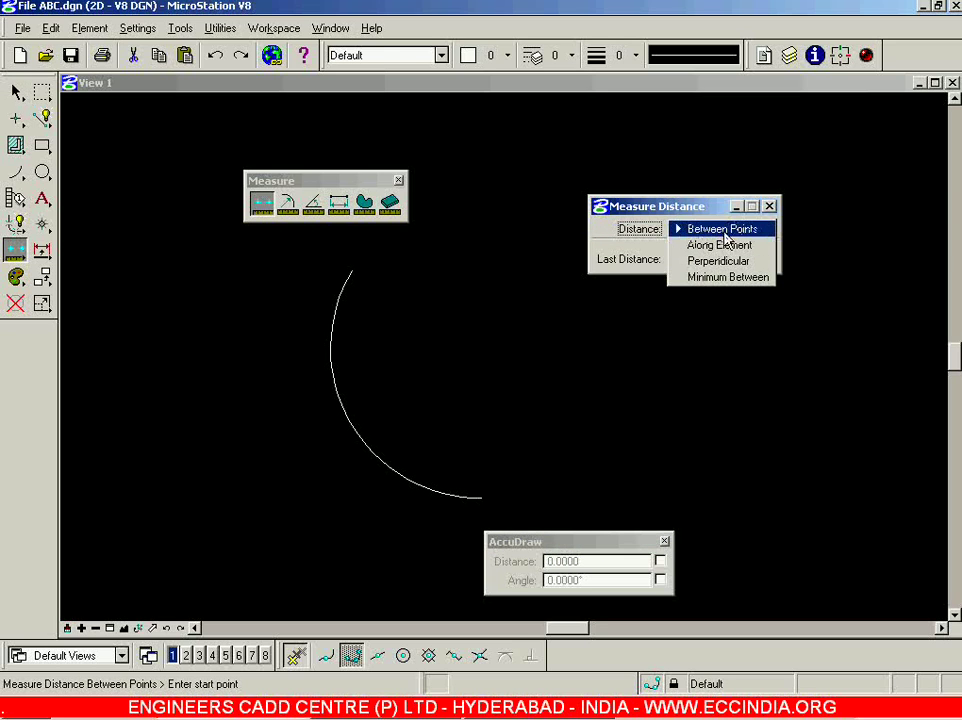
{"action": "left_click", "coordinate": [718, 230]}
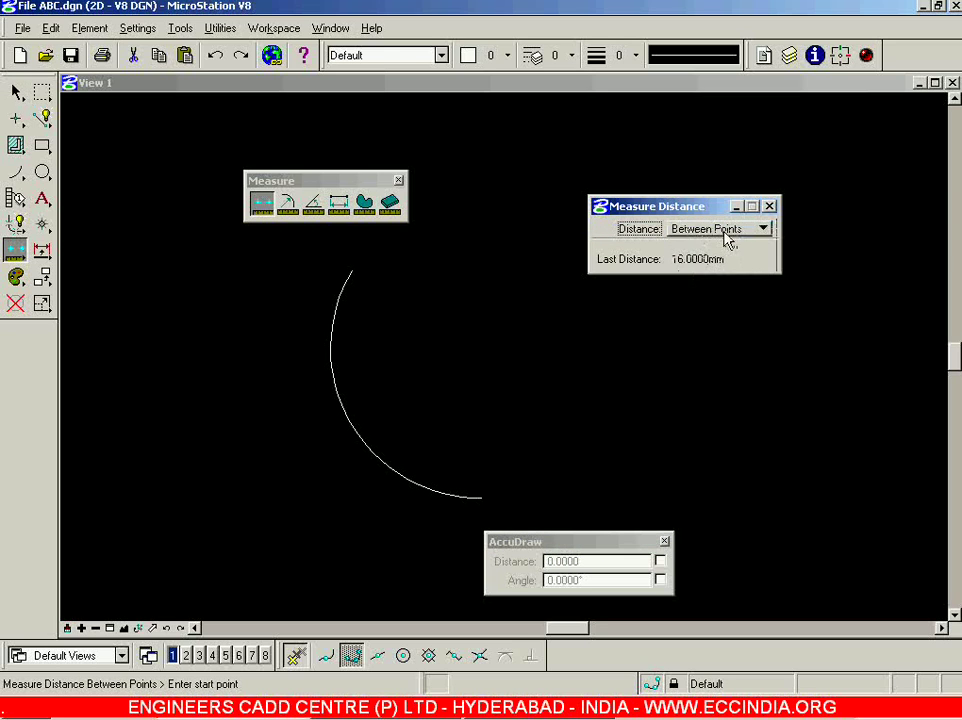
{"action": "left_click", "coordinate": [352, 270]}
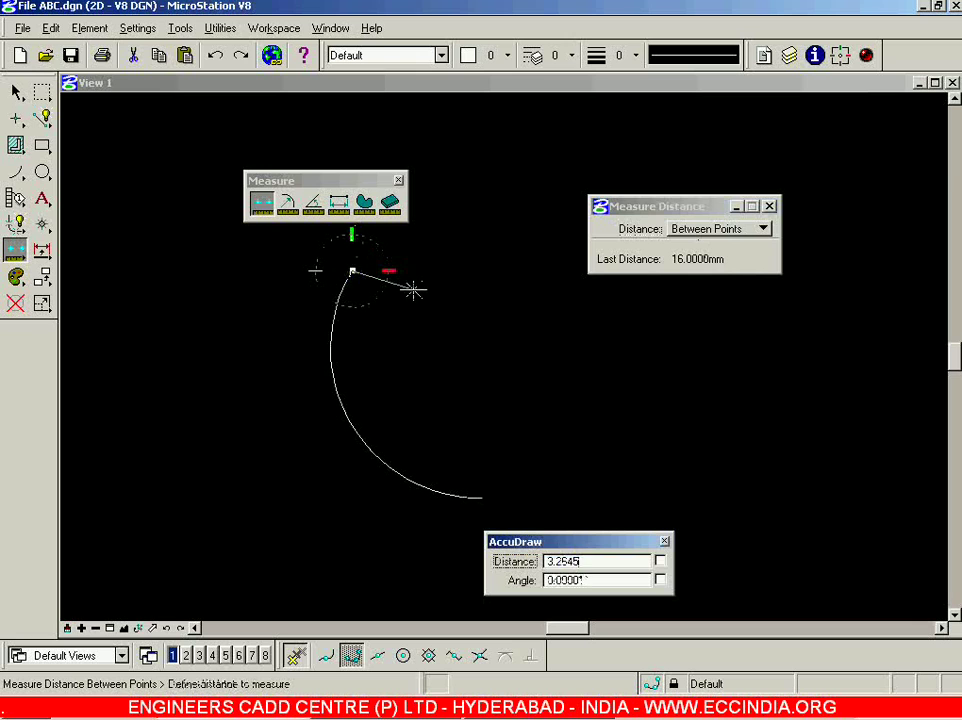
{"action": "left_click", "coordinate": [485, 499]}
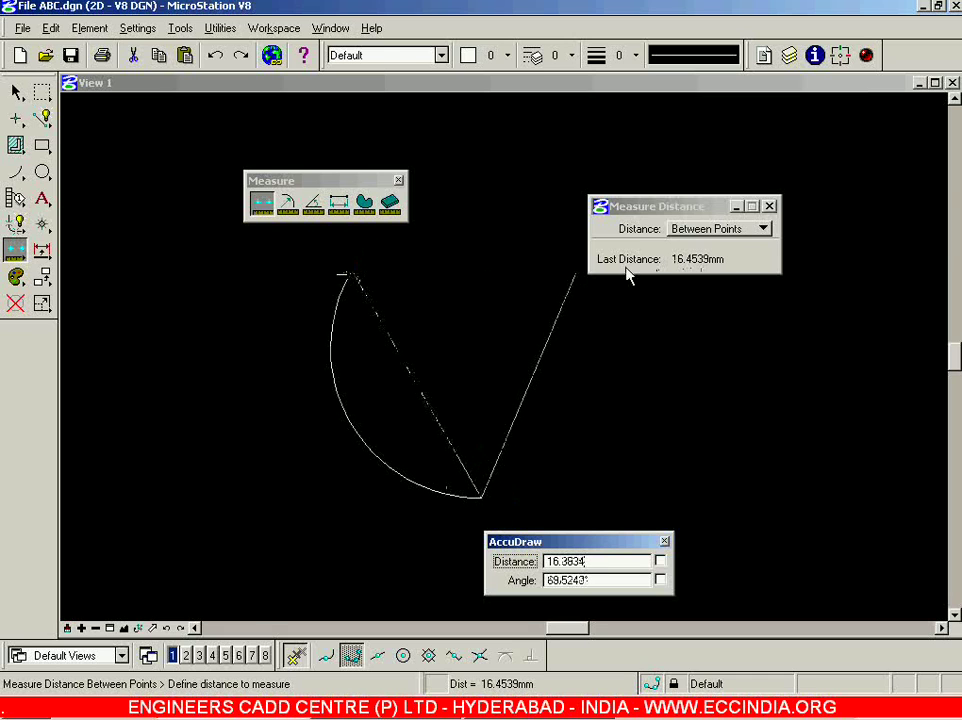
Measure the Along Element distance on the arc from its upper end to its lower-right end.
{"action": "left_click", "coordinate": [731, 232]}
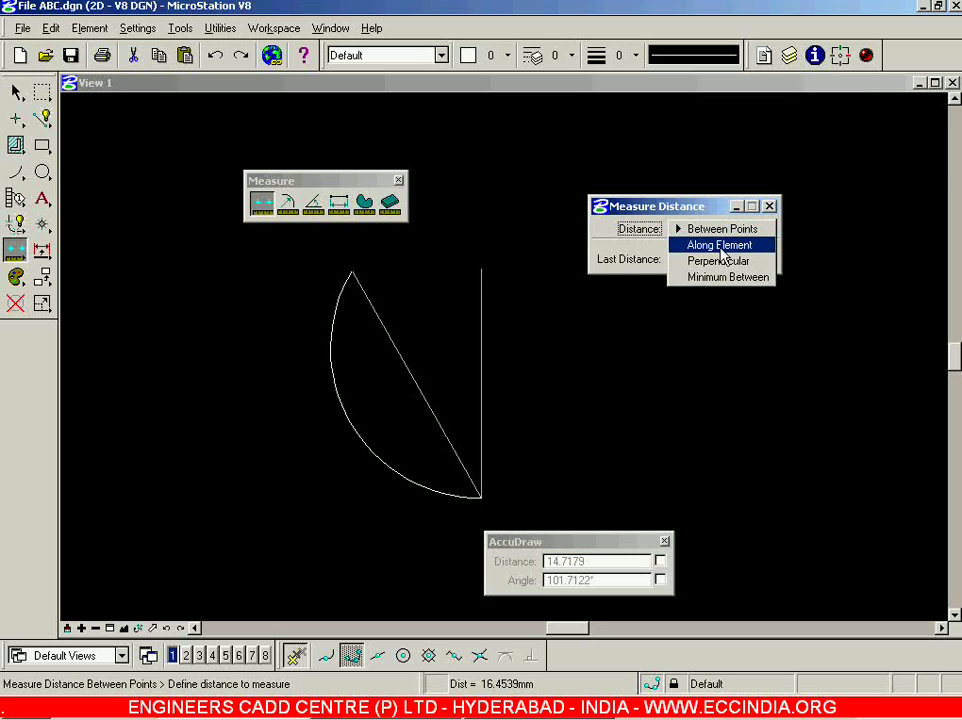
{"action": "left_click", "coordinate": [721, 245]}
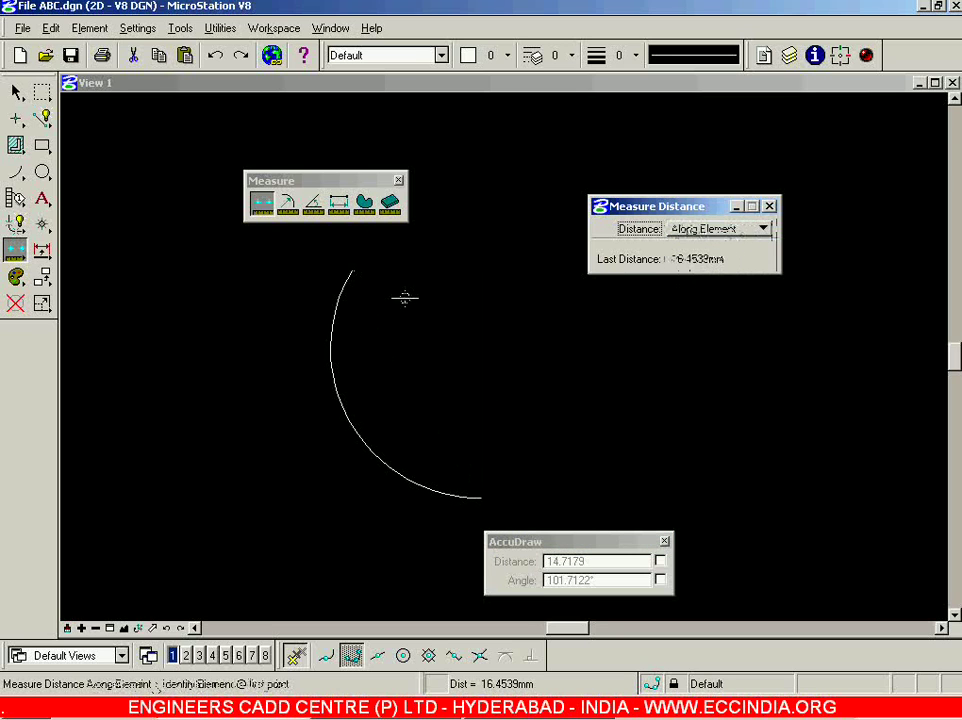
{"action": "left_click", "coordinate": [355, 270]}
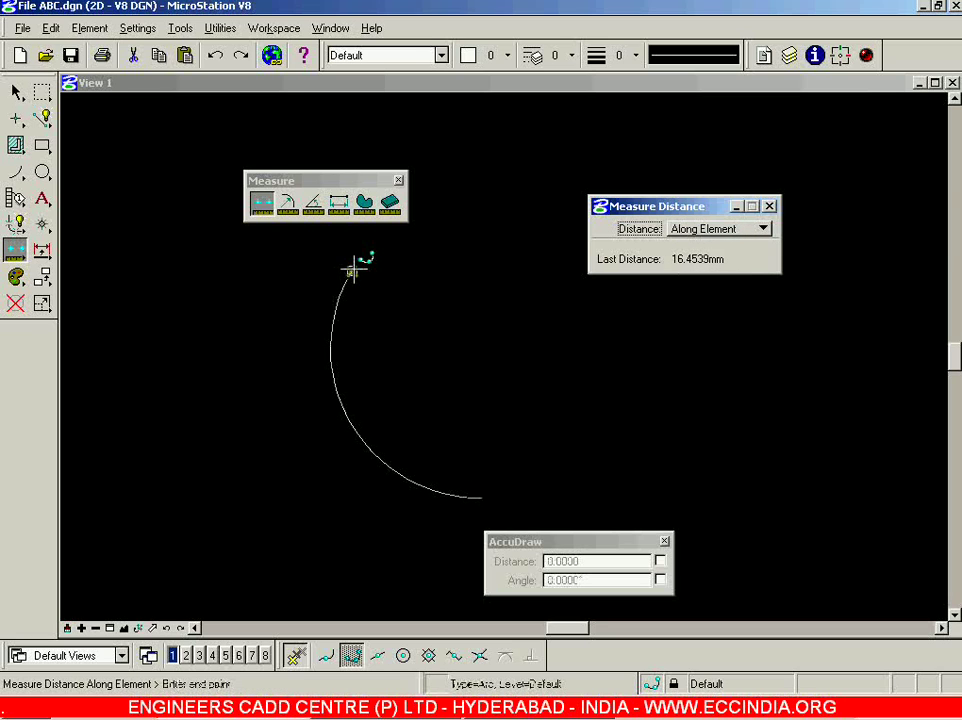
{"action": "left_click", "coordinate": [482, 495]}
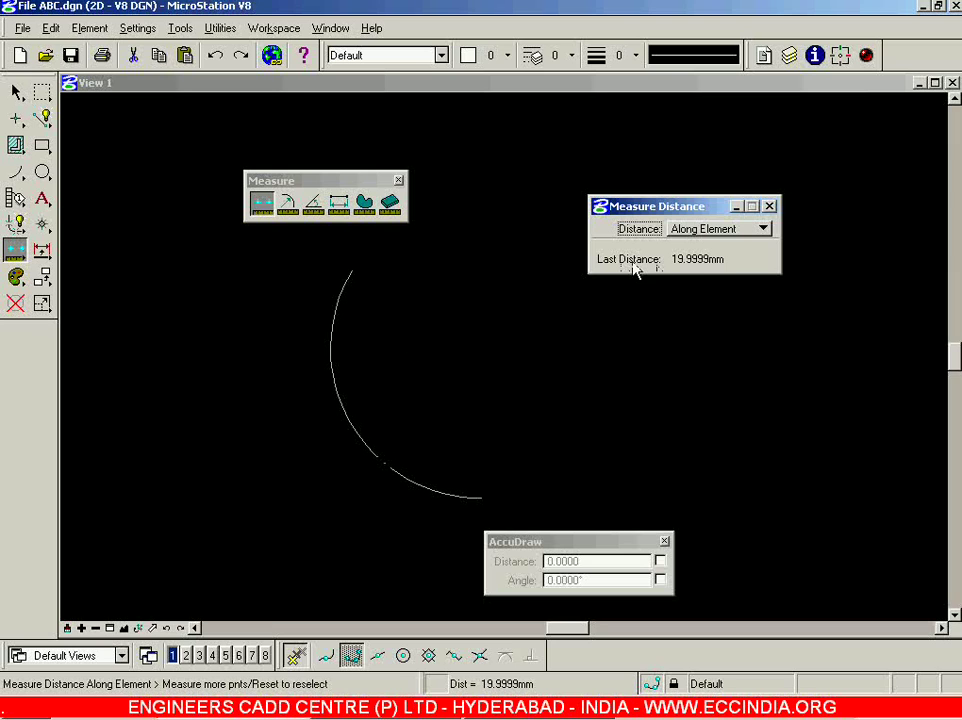
Switch the distance option to Perpendicular and move the Measure Distance window to the other side of the arc.
{"action": "left_click", "coordinate": [760, 230]}
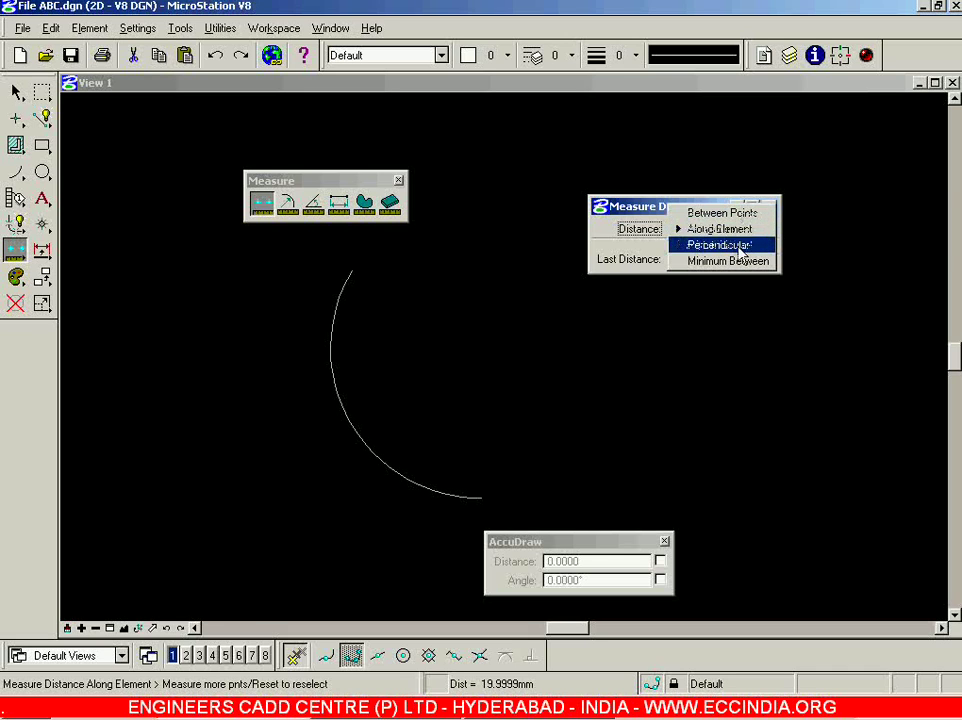
{"action": "left_click", "coordinate": [740, 245]}
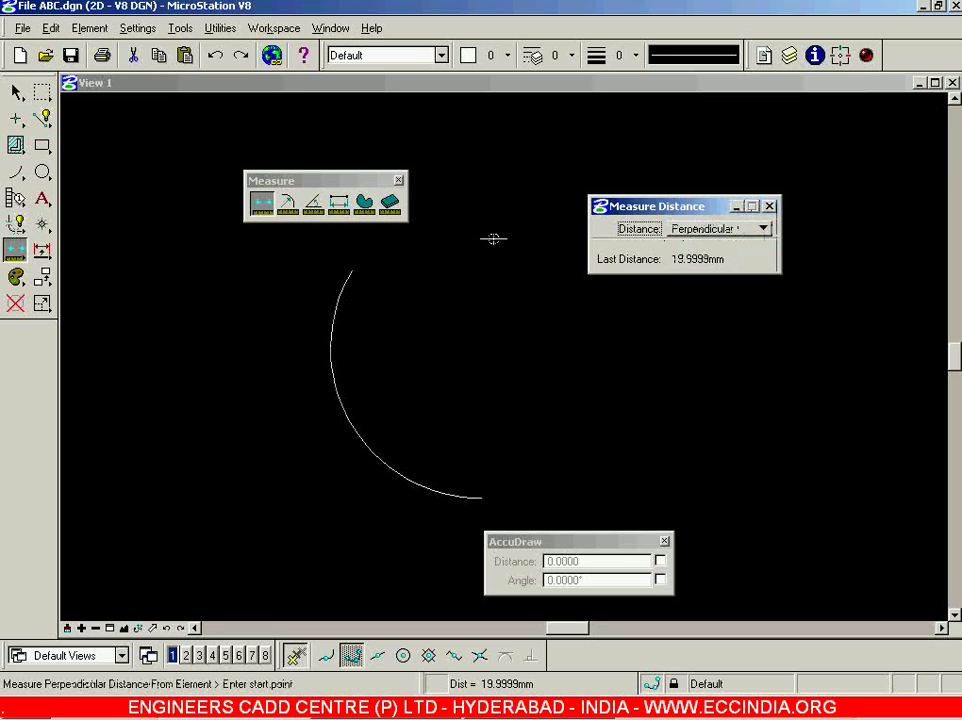
{"action": "left_click_drag", "start_coordinate": [709, 207], "coordinate": [203, 397]}
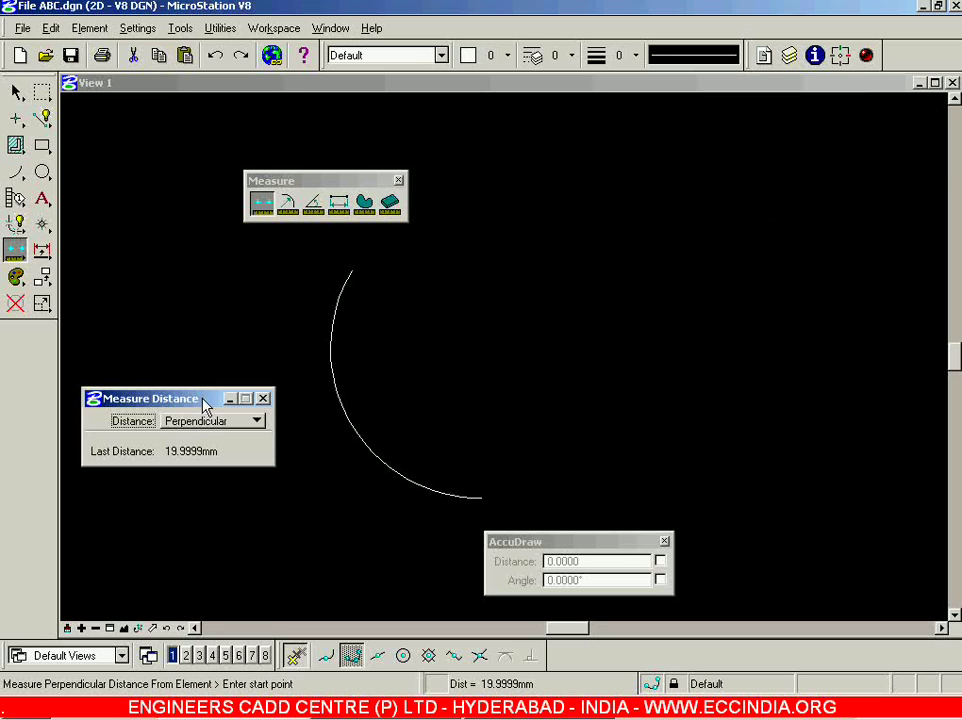
Place another arc by center in an empty area, with a radius of about 7.25 mm and a sweep of about 80.5°.
{"action": "left_click", "coordinate": [15, 172]}
{"action": "scroll", "coordinate": [644, 224], "scroll_direction": "down", "scroll_amount": 3}
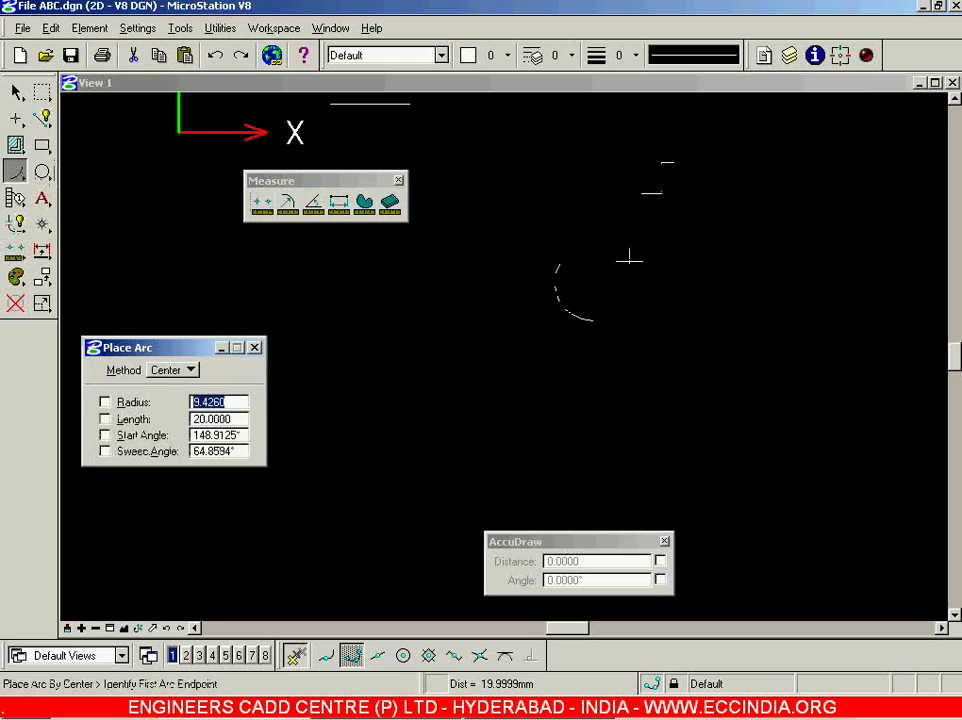
{"action": "scroll", "coordinate": [368, 333], "scroll_direction": "up", "scroll_amount": 3}
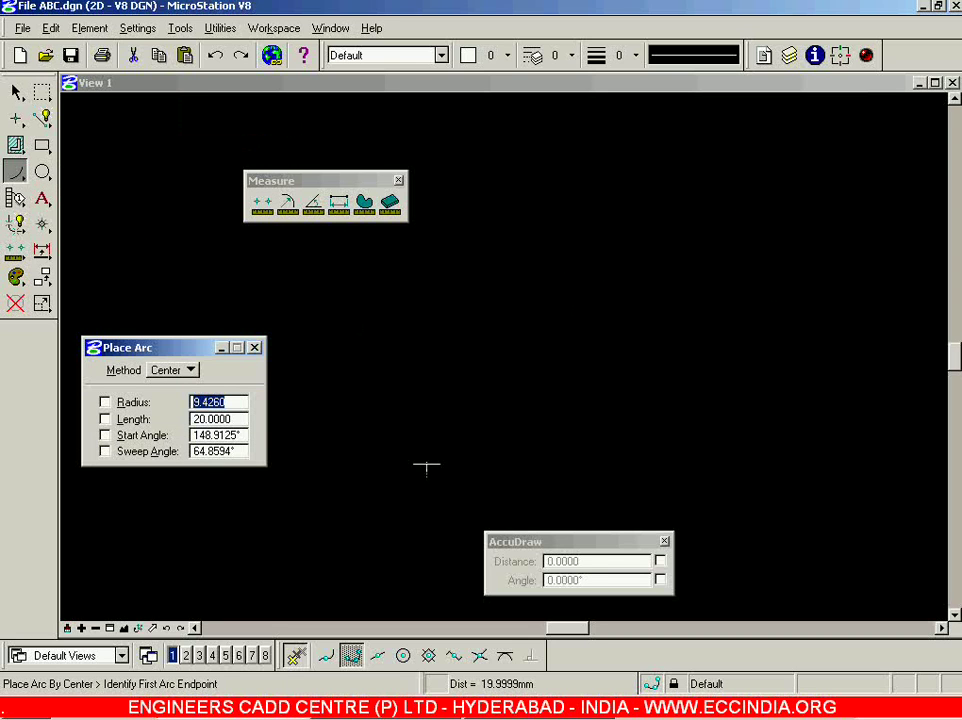
{"action": "left_click", "coordinate": [438, 502]}
{"action": "type", "text": "5.63"}
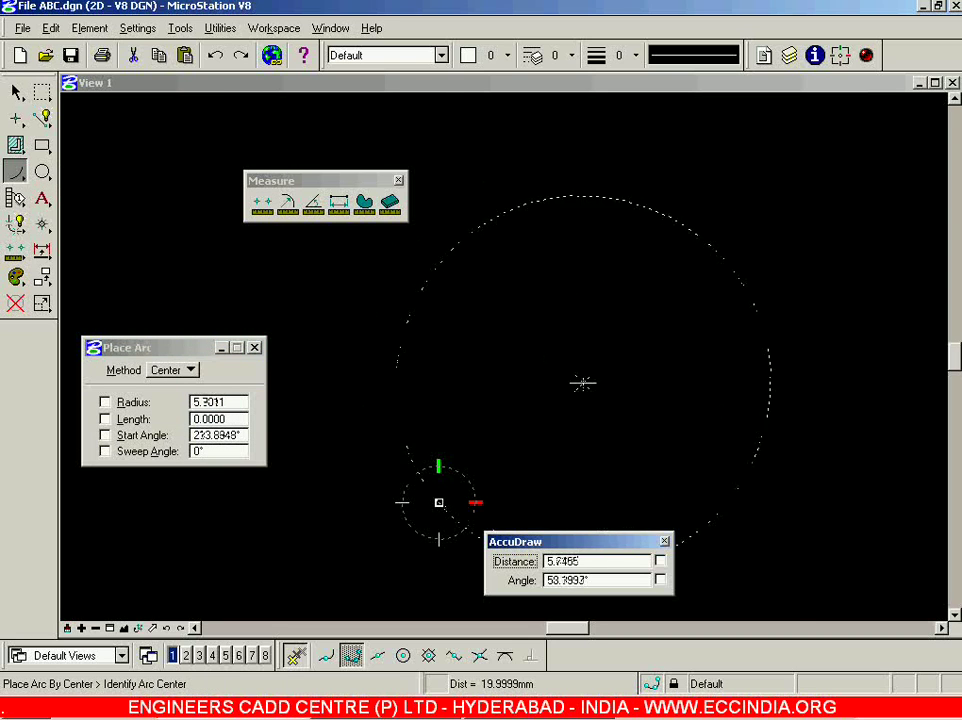
{"action": "scroll", "coordinate": [515, 434], "scroll_direction": "down", "scroll_amount": 6}
{"action": "scroll", "coordinate": [511, 503], "scroll_direction": "up", "scroll_amount": 3}
{"action": "scroll", "coordinate": [500, 477], "scroll_direction": "up", "scroll_amount": 2}
{"action": "scroll", "coordinate": [502, 479], "scroll_direction": "down", "scroll_amount": 3}
{"action": "left_click", "coordinate": [510, 486]}
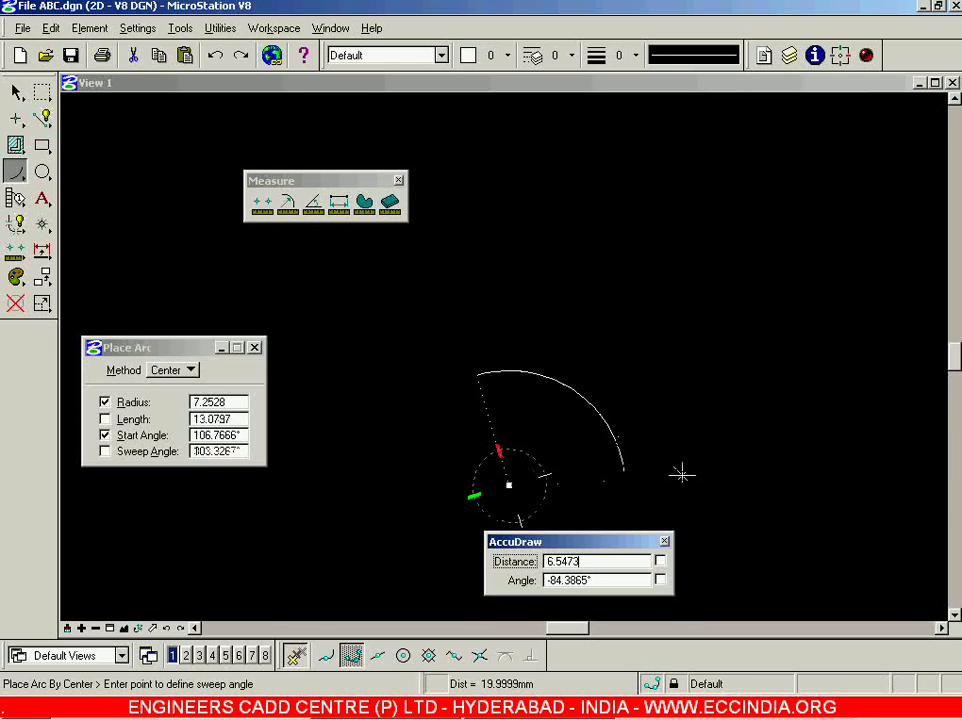
{"action": "left_click", "coordinate": [644, 417]}
{"action": "scroll", "coordinate": [701, 460], "scroll_direction": "up", "scroll_amount": 3}
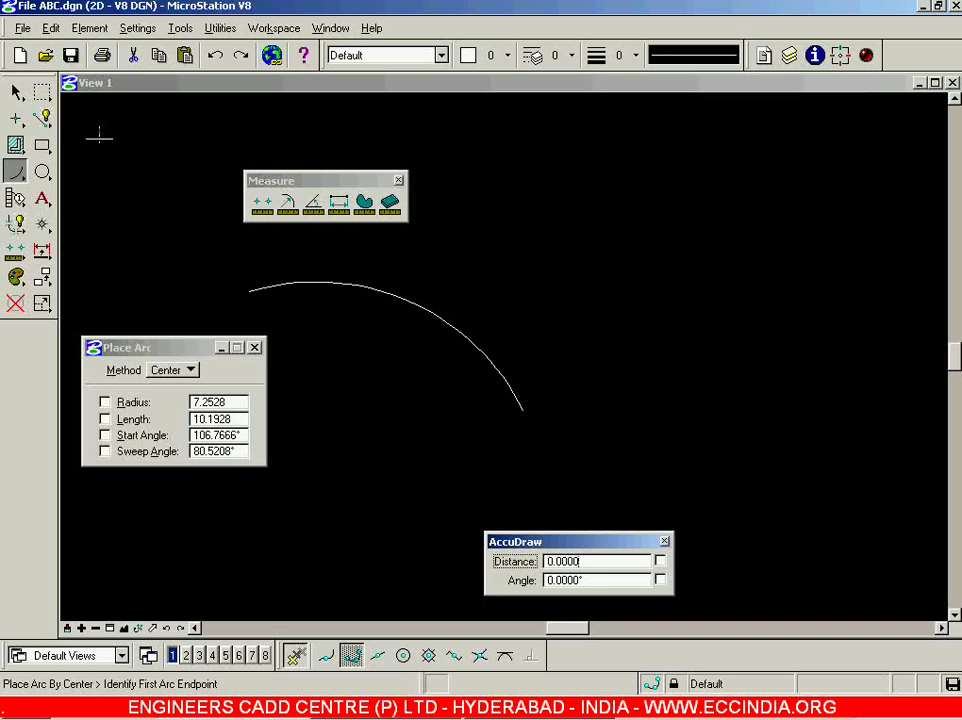
Draw a single SmartLine above the new arc, sloping gently down to the right past the arc's end.
{"action": "left_click", "coordinate": [41, 118]}
{"action": "left_click_drag", "start_coordinate": [90, 178], "coordinate": [292, 511]}
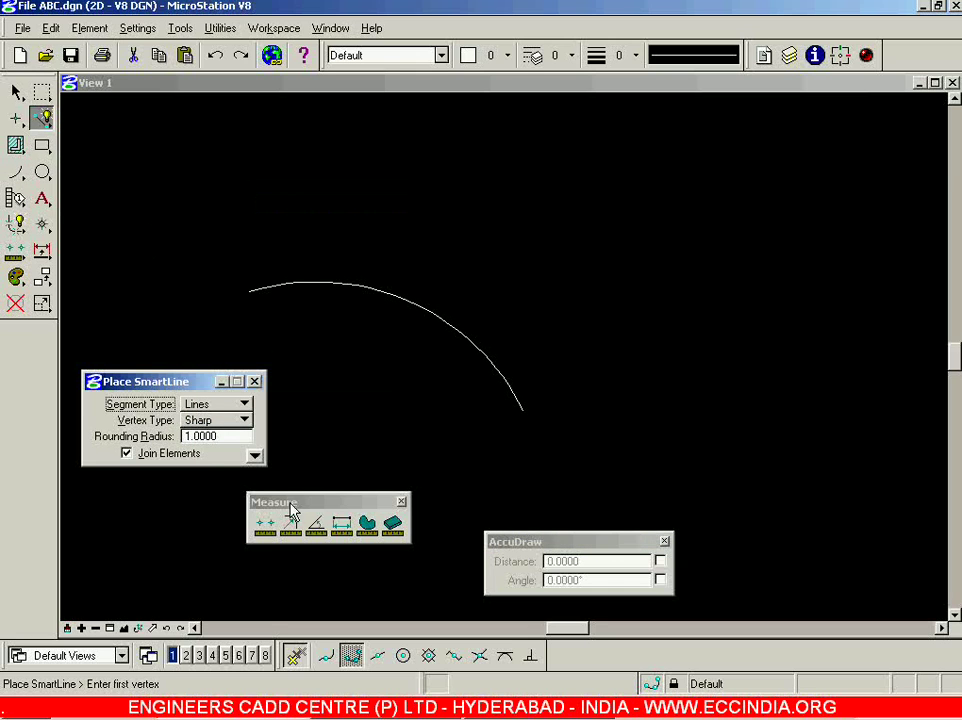
{"action": "left_click", "coordinate": [236, 123]}
{"action": "left_click", "coordinate": [752, 200]}
{"action": "right_click", "coordinate": [766, 265]}
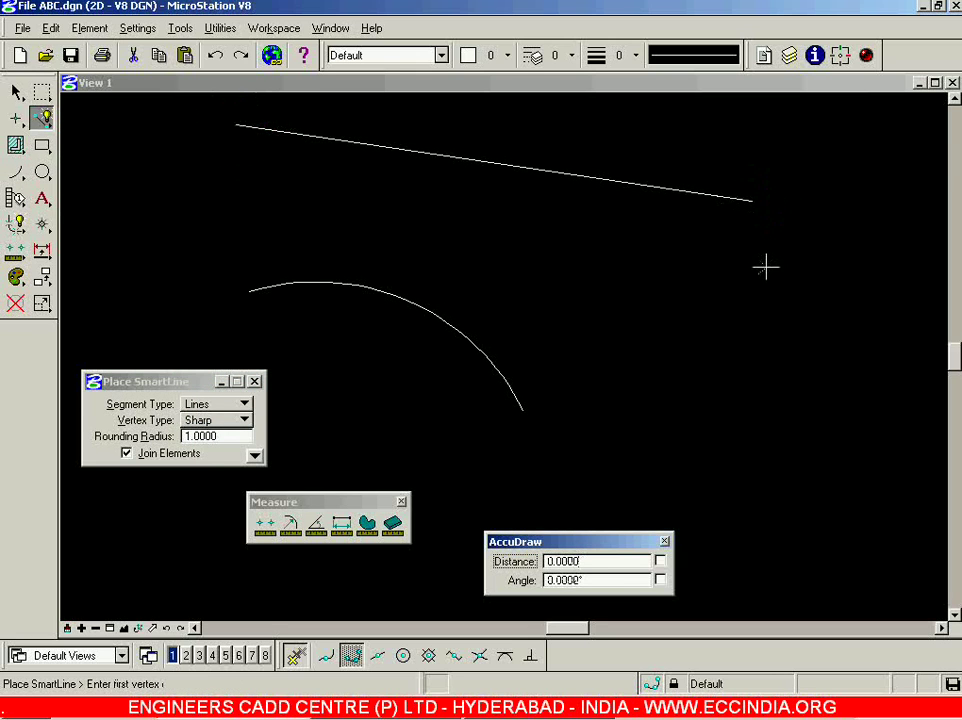
Measure the Perpendicular distance from the sloping line to a point on the arc's curve, its lower-right end and its left end.
{"action": "left_click", "coordinate": [263, 525]}
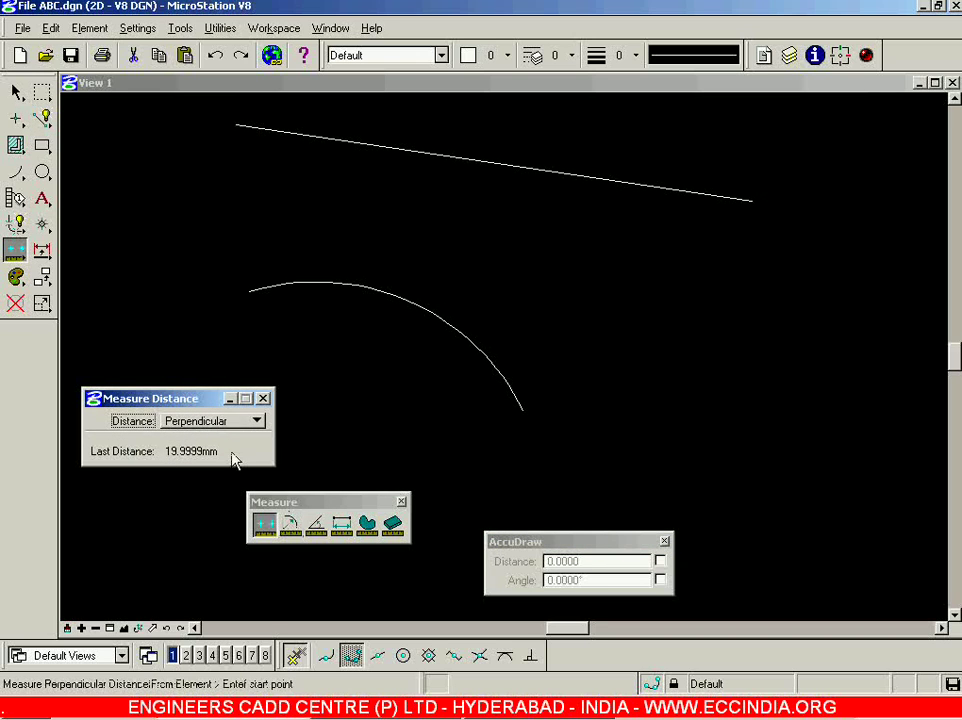
{"action": "left_click", "coordinate": [256, 424]}
{"action": "left_click", "coordinate": [259, 428]}
{"action": "left_click", "coordinate": [319, 137]}
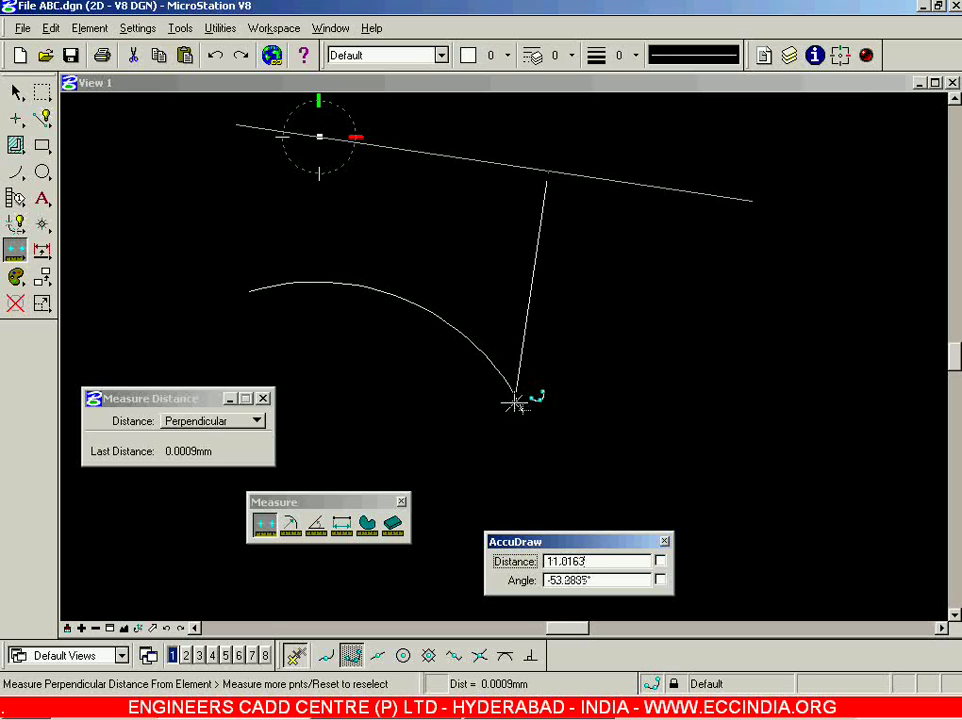
{"action": "left_click", "coordinate": [407, 303]}
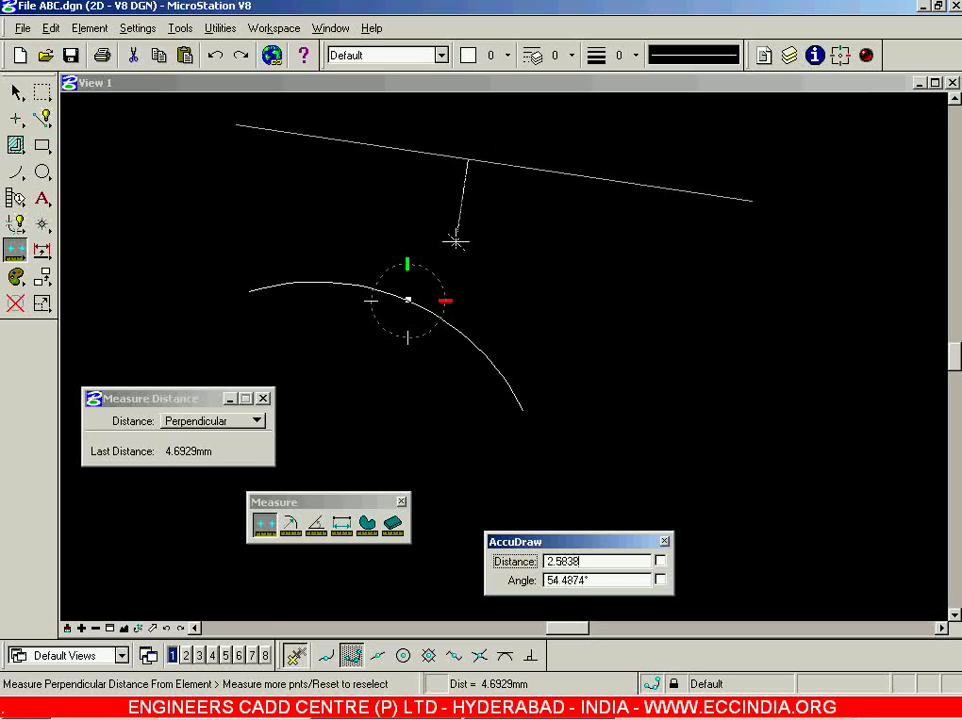
{"action": "left_click", "coordinate": [521, 408]}
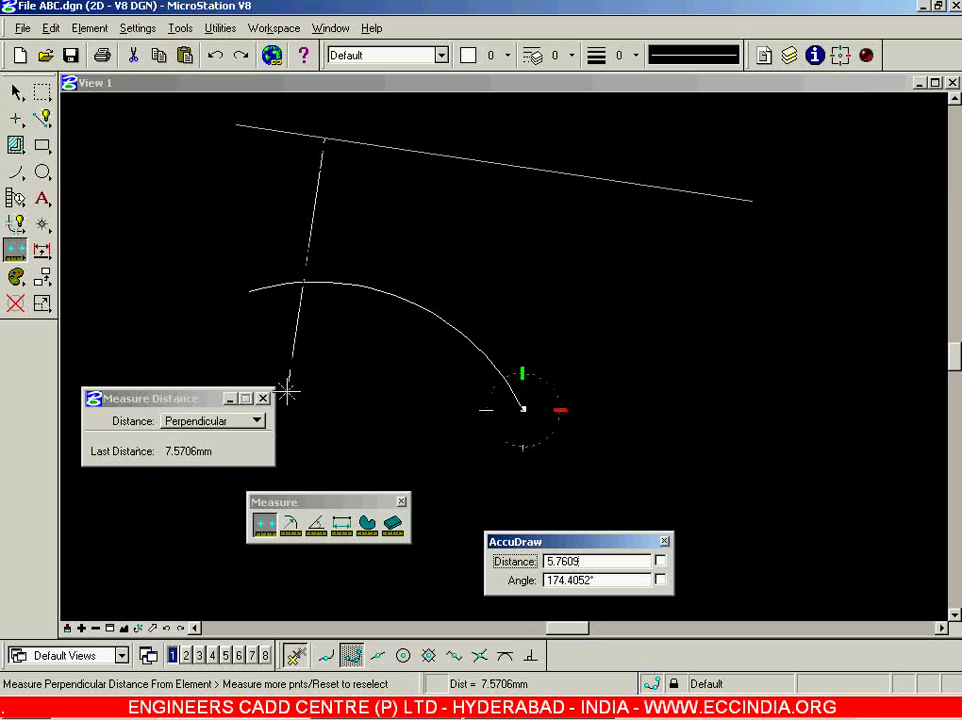
{"action": "left_click", "coordinate": [249, 291]}
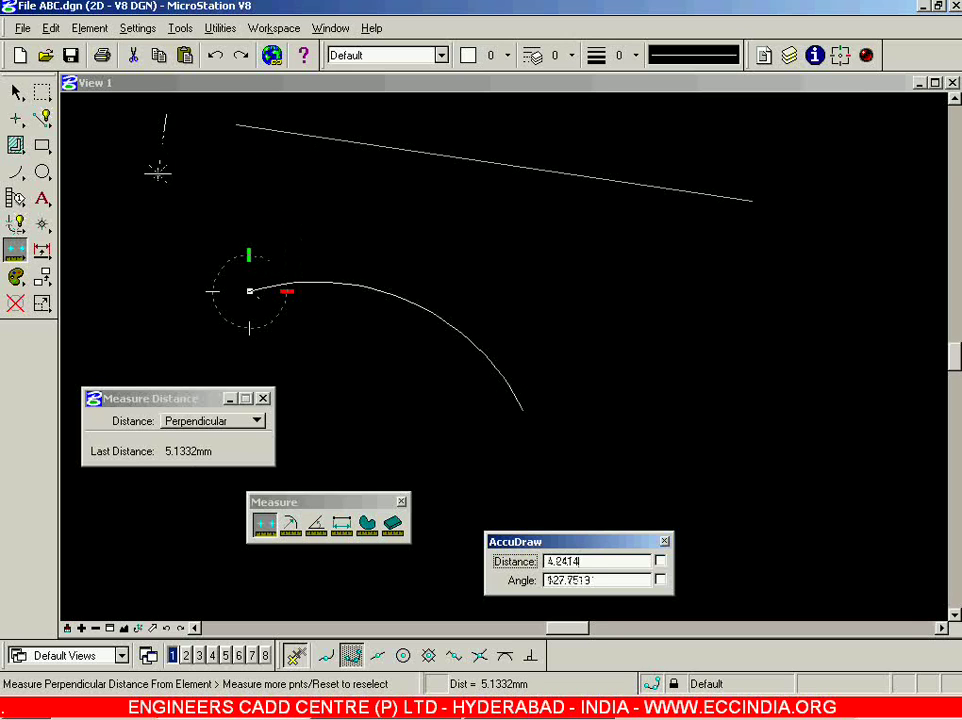
Place a wide orthogonal block to the right of the arc, below the sloping line's right half.
{"action": "left_click", "coordinate": [42, 146]}
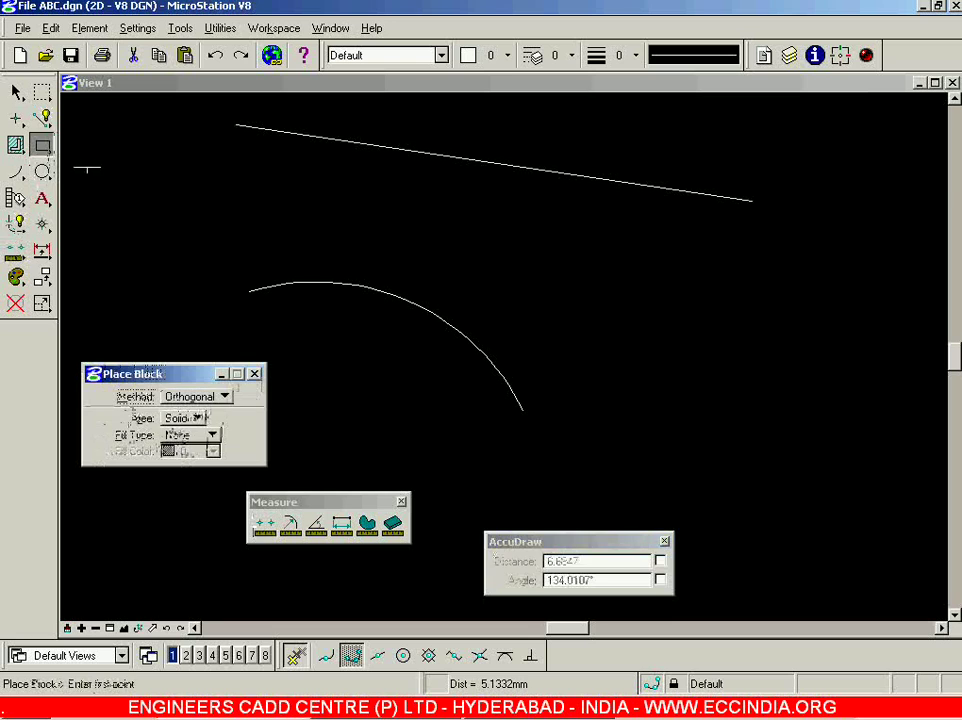
{"action": "left_click", "coordinate": [610, 361]}
{"action": "left_click", "coordinate": [912, 477]}
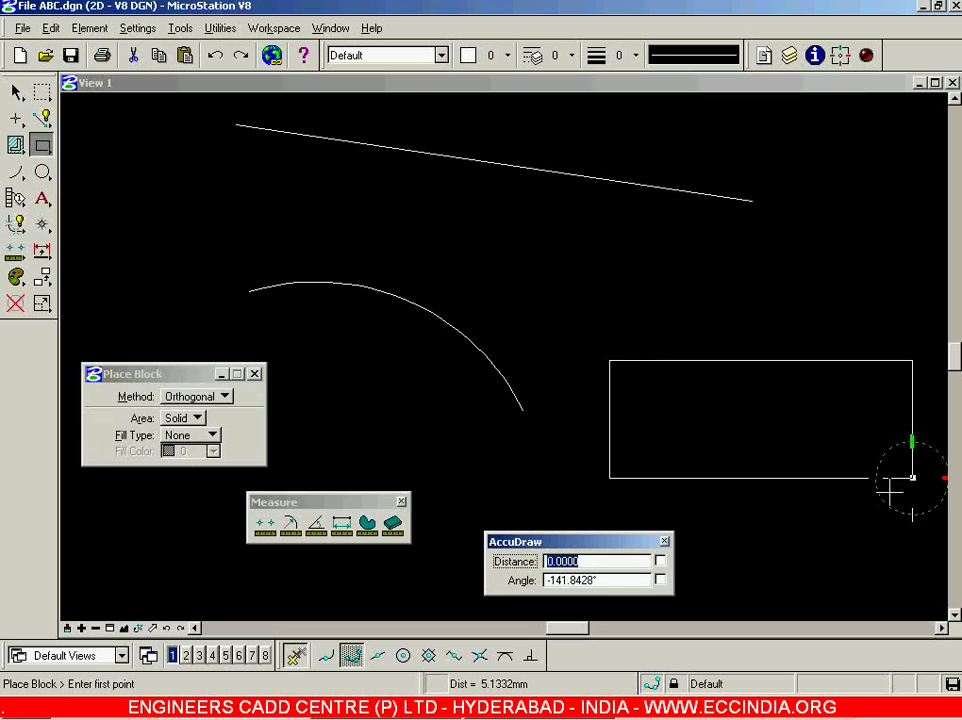
Measure the Perpendicular distance from the sloping line to the block's upper-left corner, keeping the Perpendicular option selected.
{"action": "left_click", "coordinate": [265, 524]}
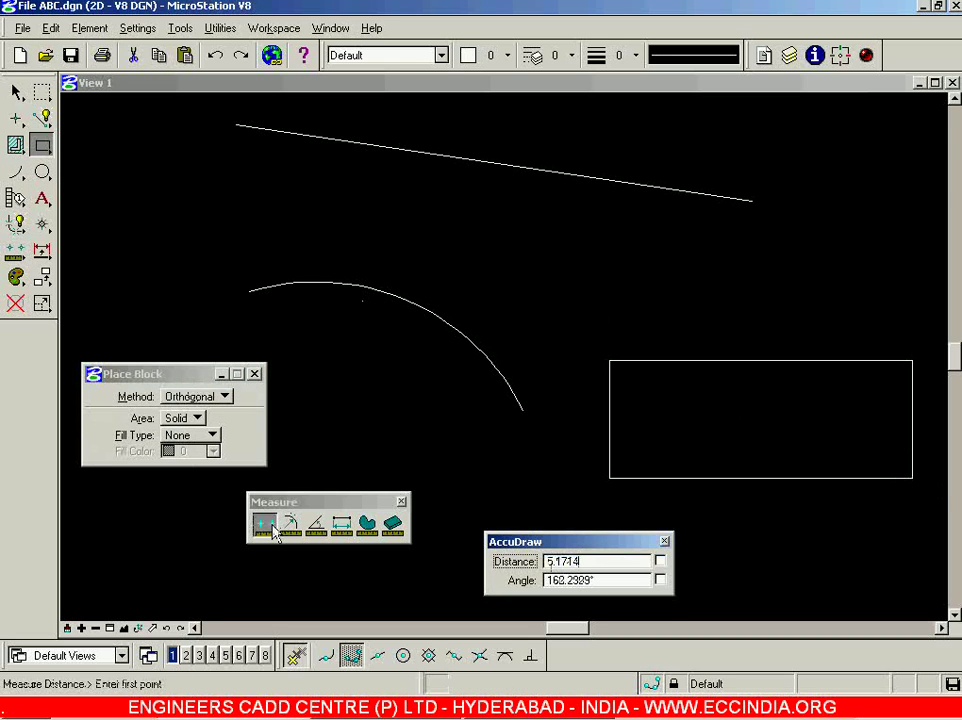
{"action": "left_click", "coordinate": [690, 188]}
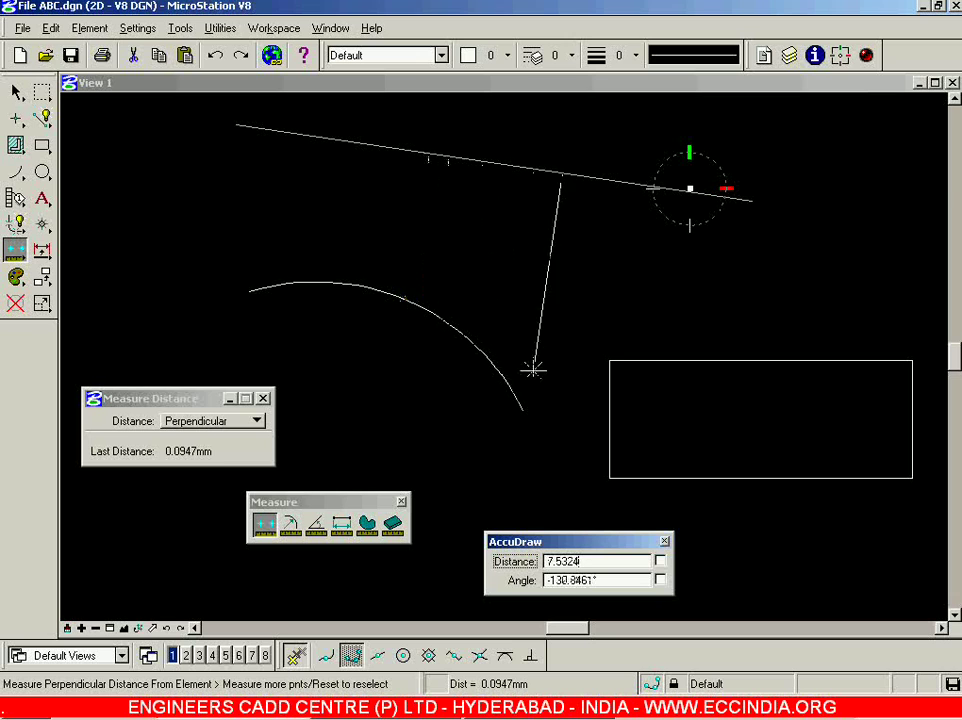
{"action": "left_click", "coordinate": [609, 358]}
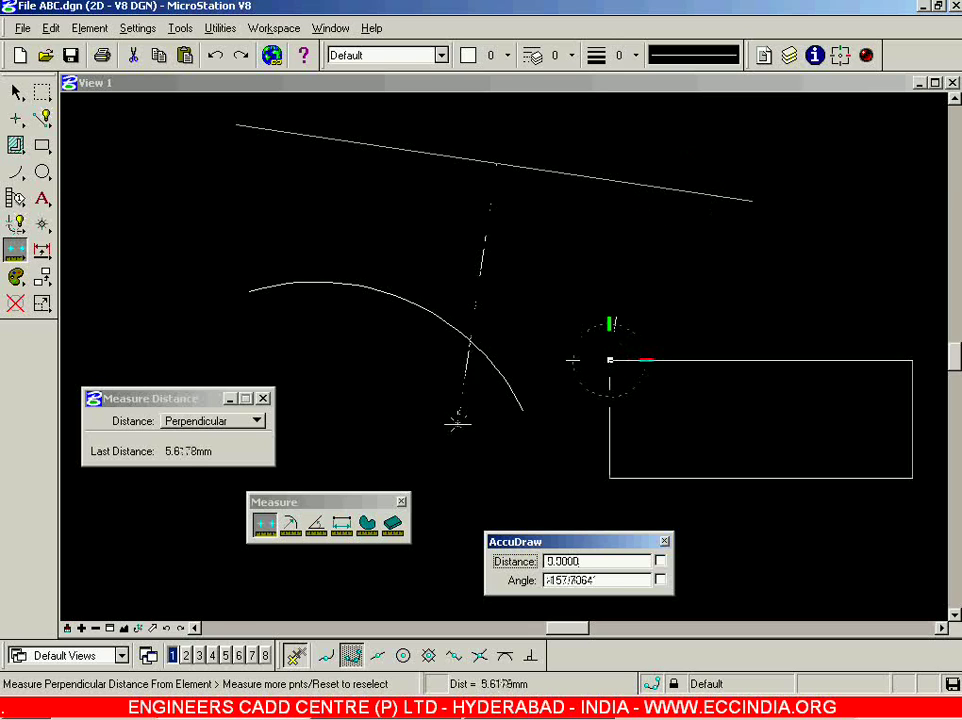
{"action": "left_click", "coordinate": [226, 421]}
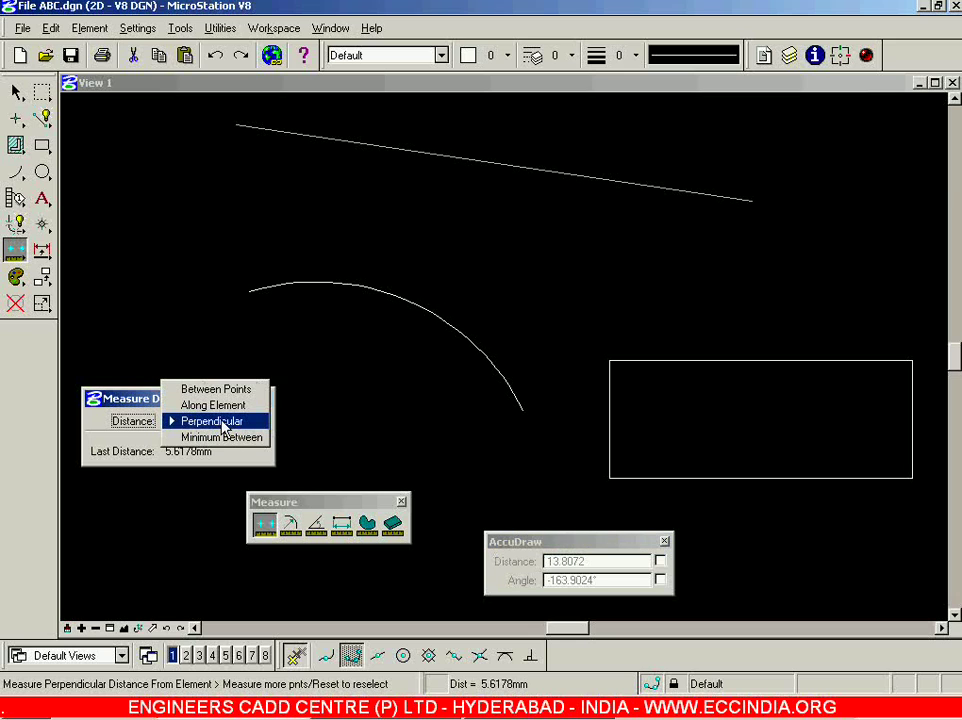
{"action": "left_click", "coordinate": [222, 423]}
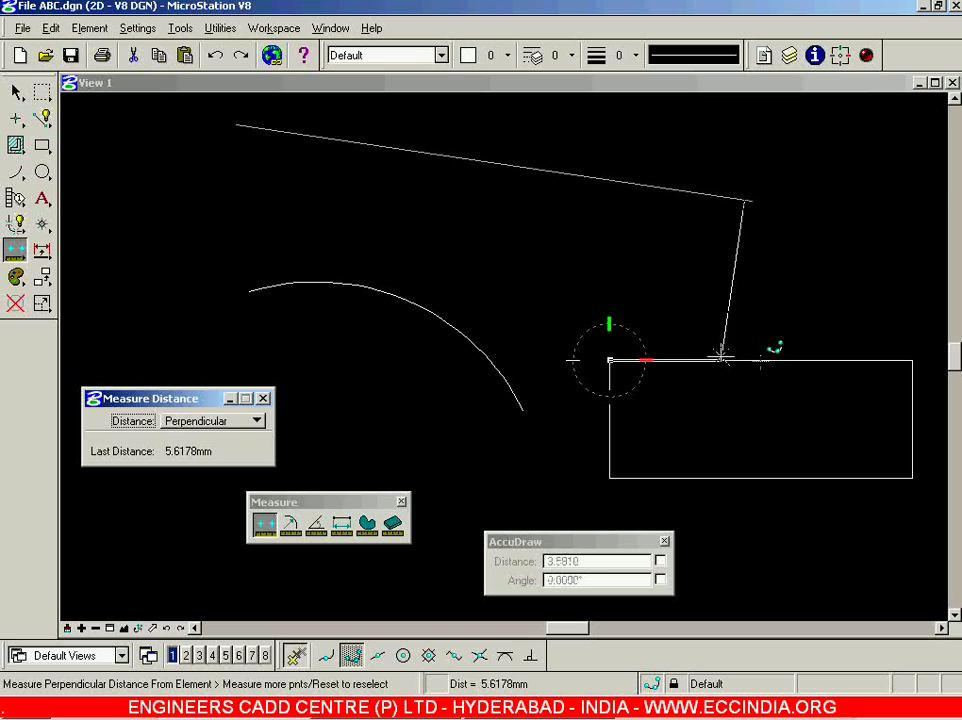
Measure the Perpendicular distance from the sloping line to several points along the block's top edge, including its upper-left corner.
{"action": "left_click", "coordinate": [691, 360]}
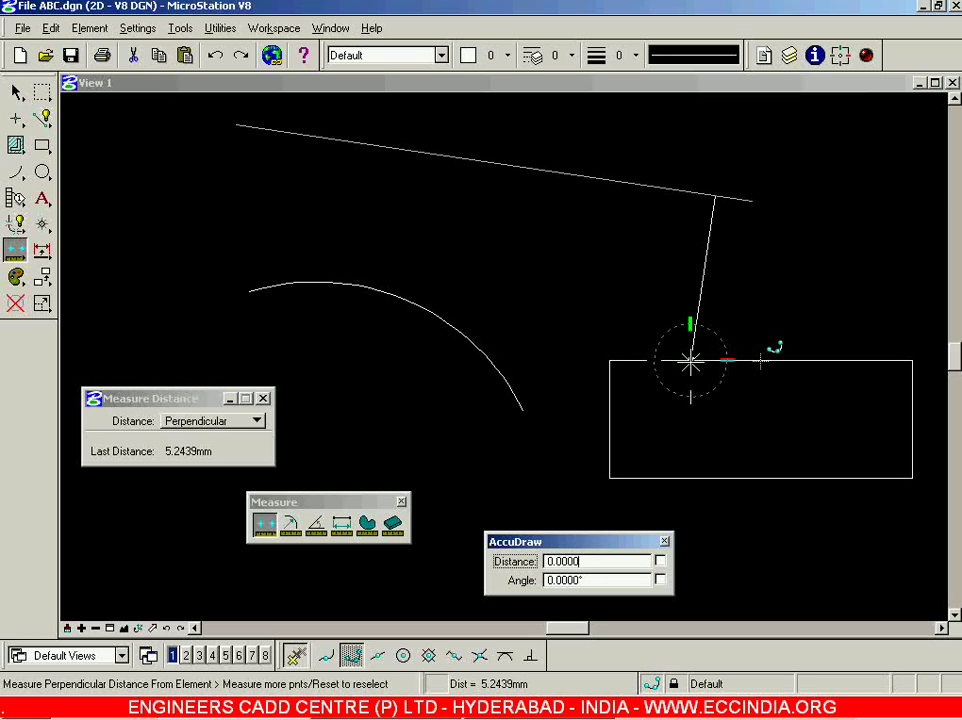
{"action": "left_click", "coordinate": [611, 359]}
{"action": "left_click", "coordinate": [659, 360]}
{"action": "left_click", "coordinate": [705, 360]}
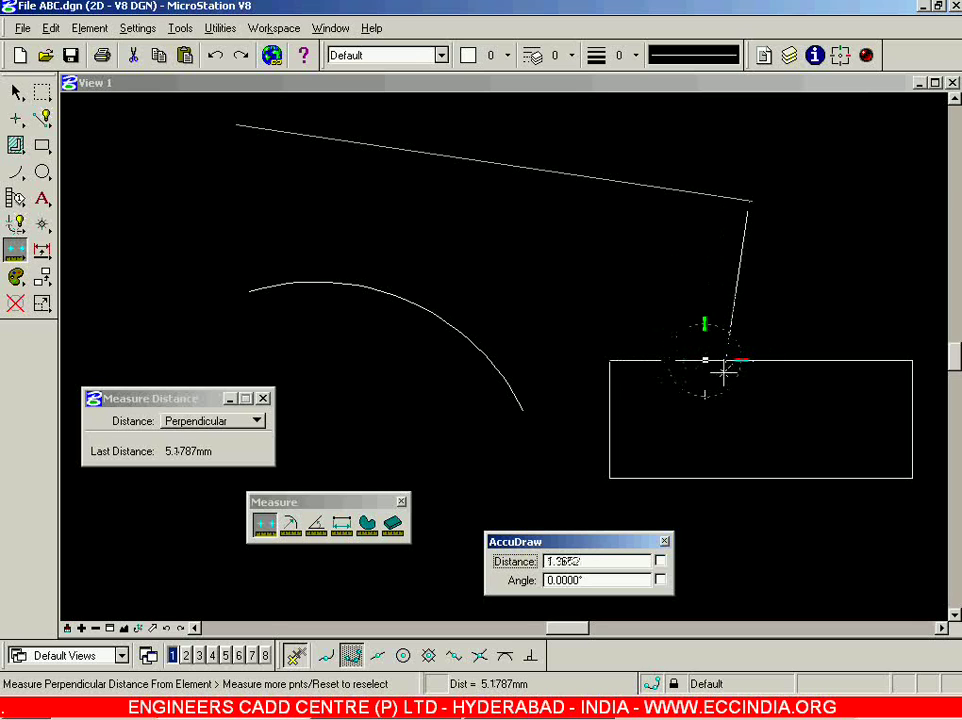
Set the distance option to Minimum Between and measure the shortest distance between the sloping line and the arc below it.
{"action": "left_click", "coordinate": [257, 421]}
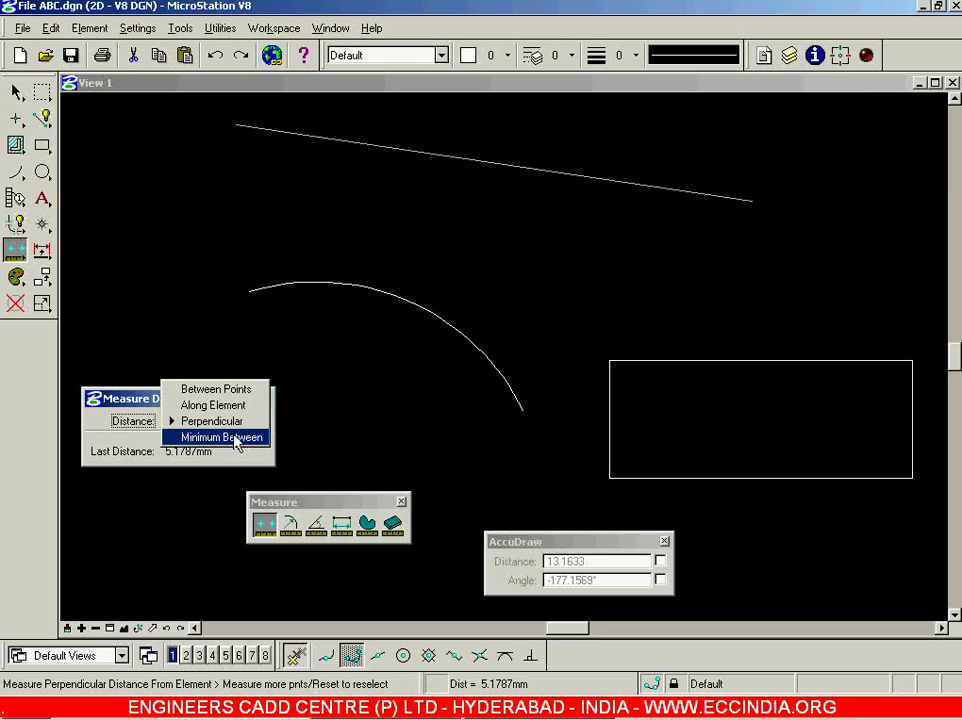
{"action": "left_click", "coordinate": [222, 437]}
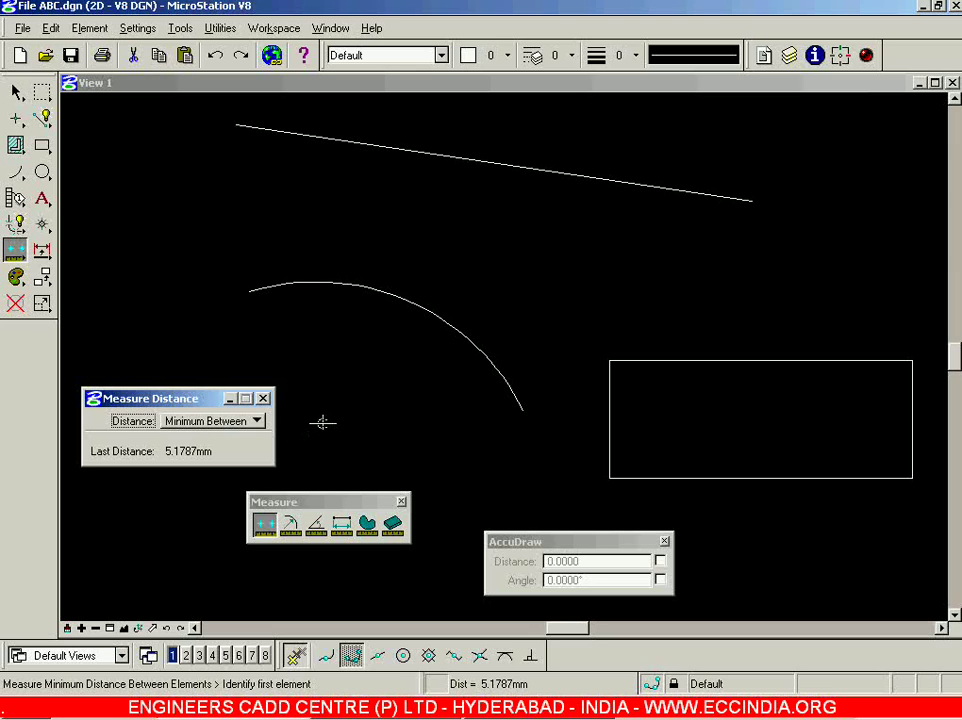
{"action": "left_click", "coordinate": [419, 152]}
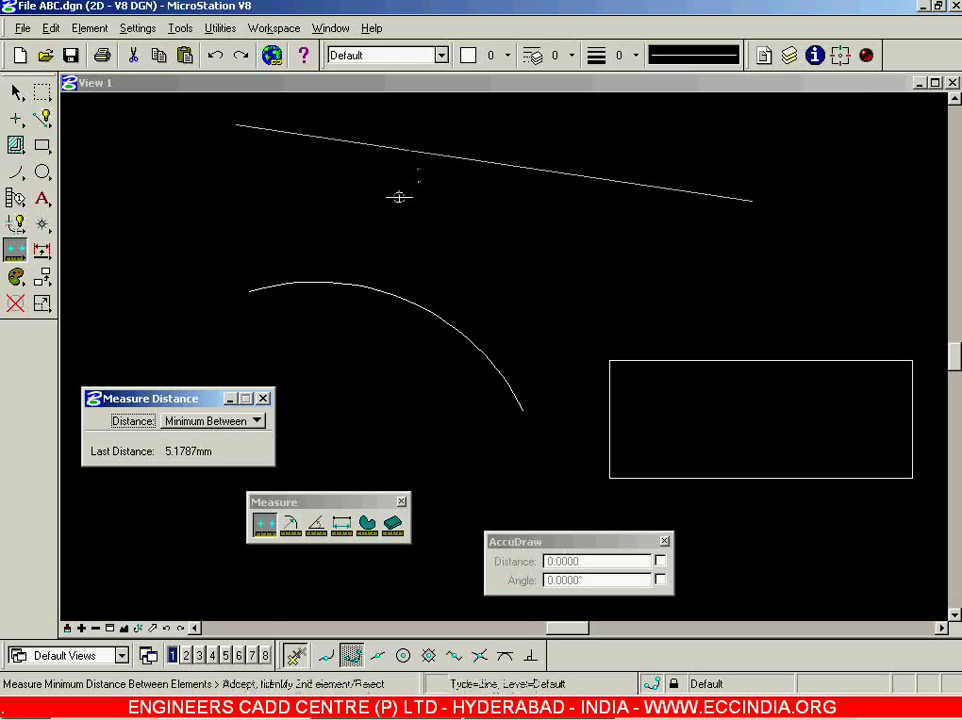
{"action": "left_click", "coordinate": [353, 285]}
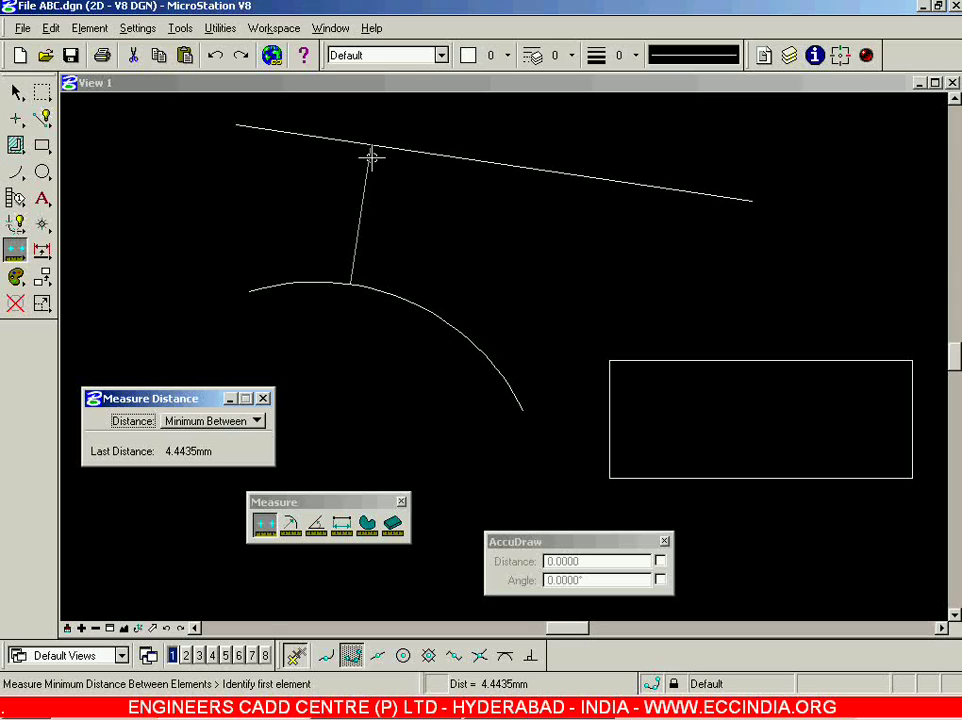
{"action": "left_click", "coordinate": [251, 423]}
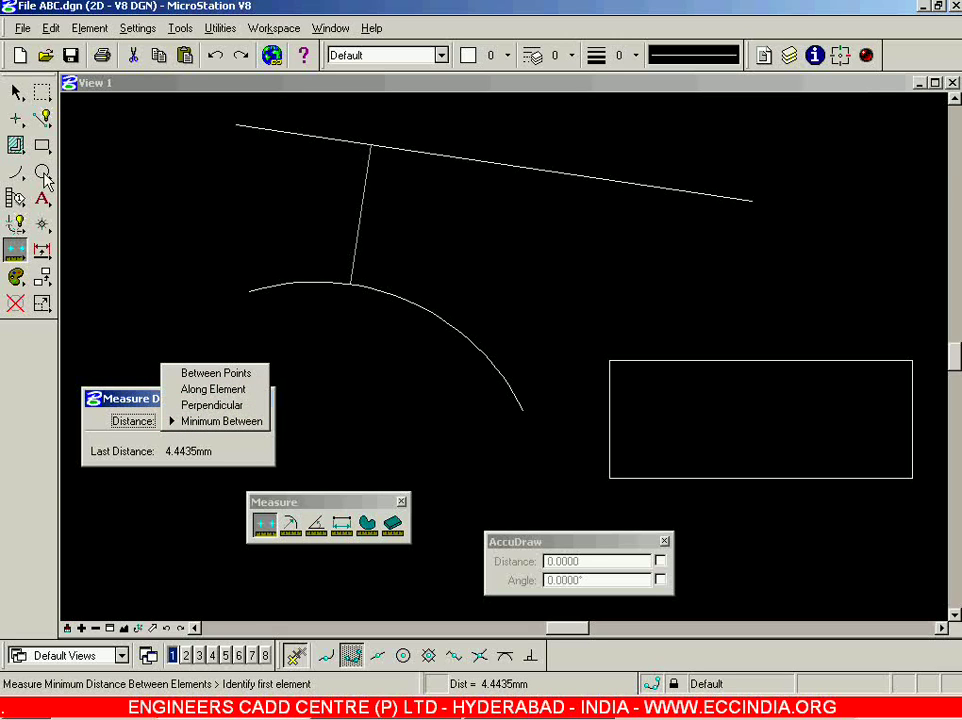
Draw a single vertical SmartLine about 18 mm long to the left of the larger arc.
{"action": "left_click", "coordinate": [38, 140]}
{"action": "left_click", "coordinate": [15, 172]}
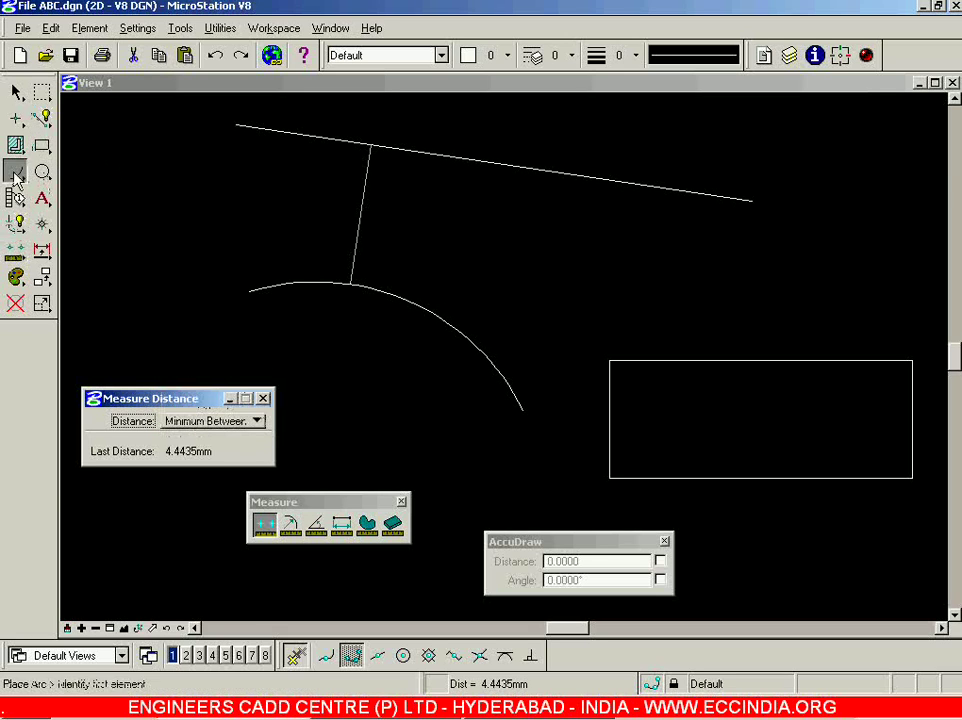
{"action": "scroll", "coordinate": [483, 155], "scroll_direction": "up", "scroll_amount": 5}
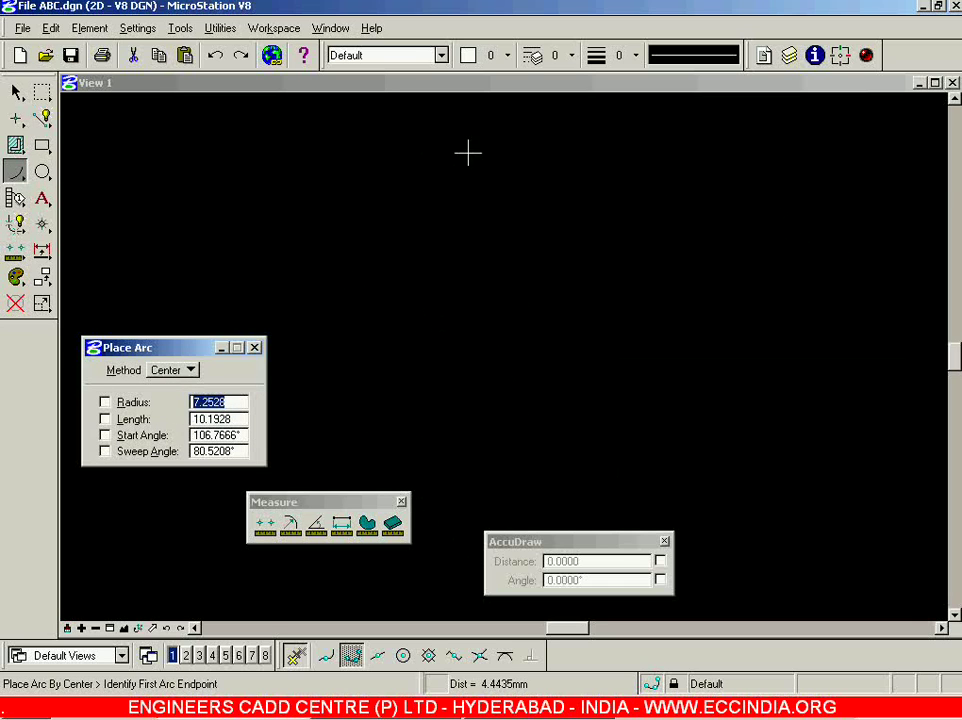
{"action": "scroll", "coordinate": [462, 165], "scroll_direction": "down", "scroll_amount": 4}
{"action": "scroll", "coordinate": [777, 237], "scroll_direction": "up", "scroll_amount": 3}
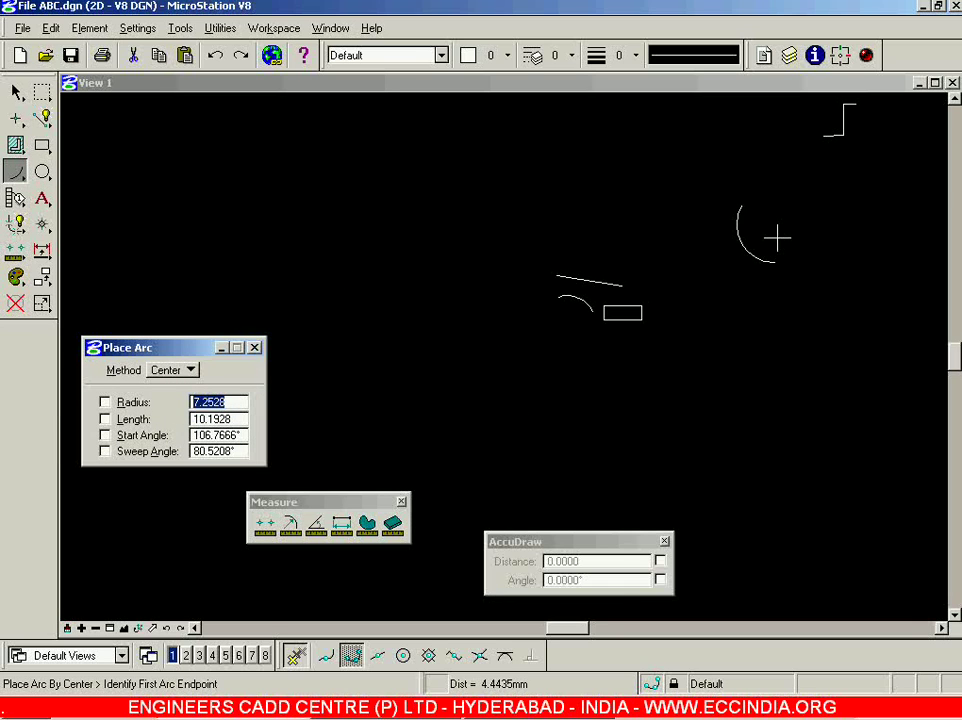
{"action": "left_click", "coordinate": [42, 118]}
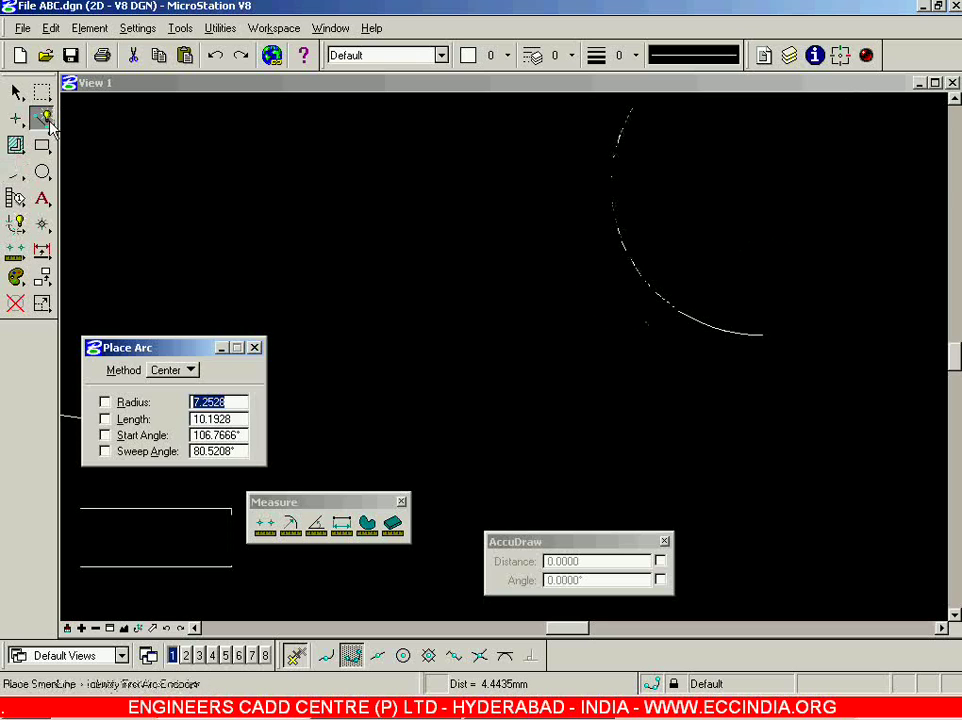
{"action": "left_click", "coordinate": [484, 129]}
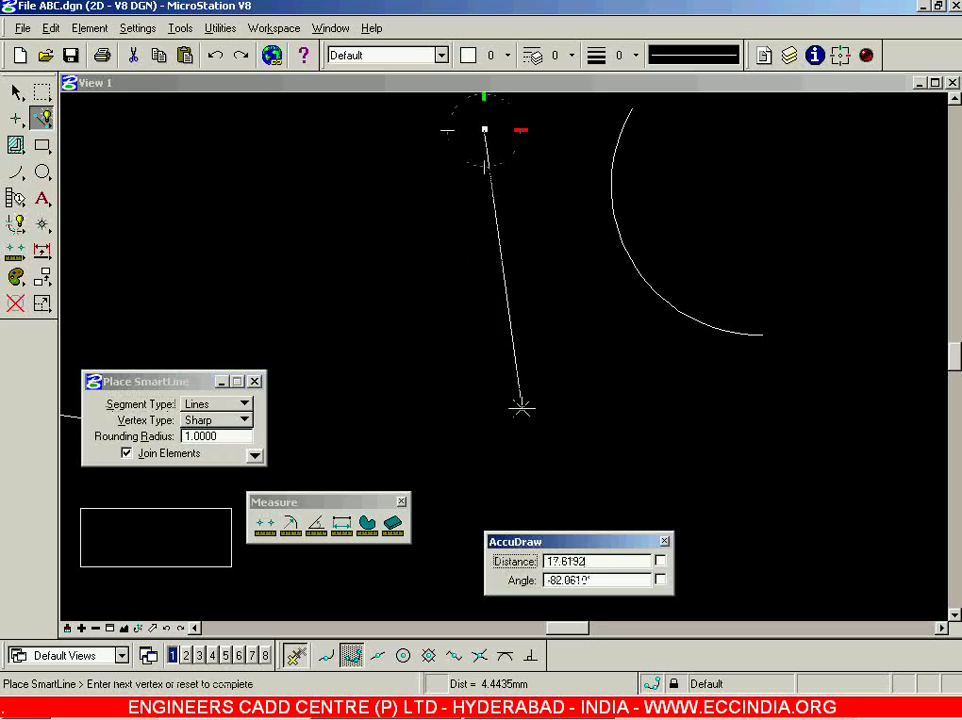
{"action": "left_click", "coordinate": [484, 410]}
{"action": "right_click", "coordinate": [575, 429]}
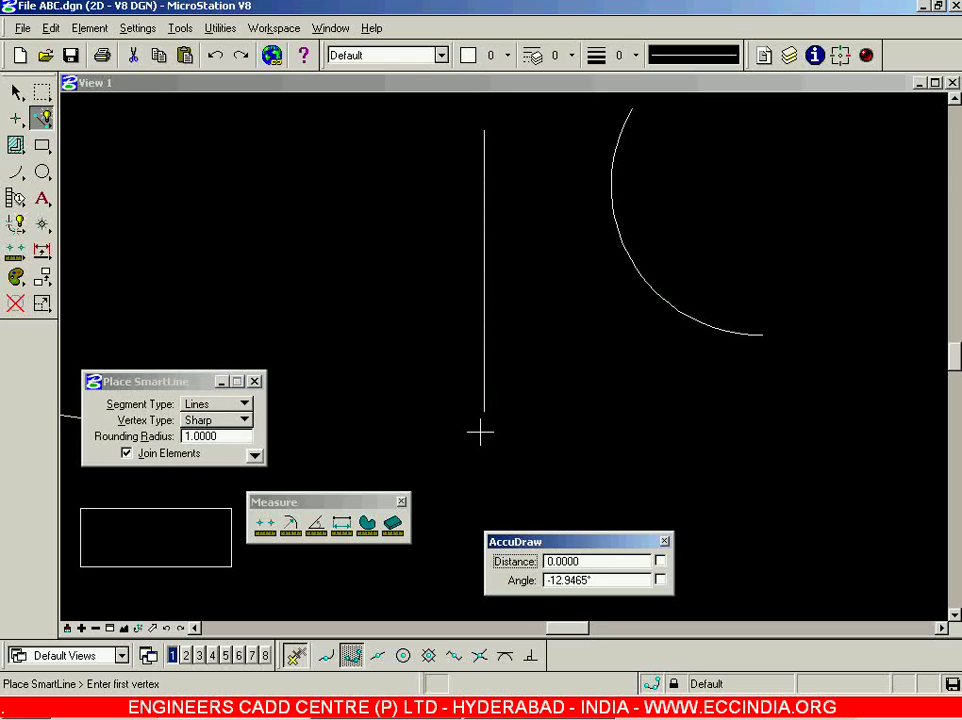
Measure the Minimum Between distance from the new vertical line to the larger arc.
{"action": "left_click", "coordinate": [264, 530]}
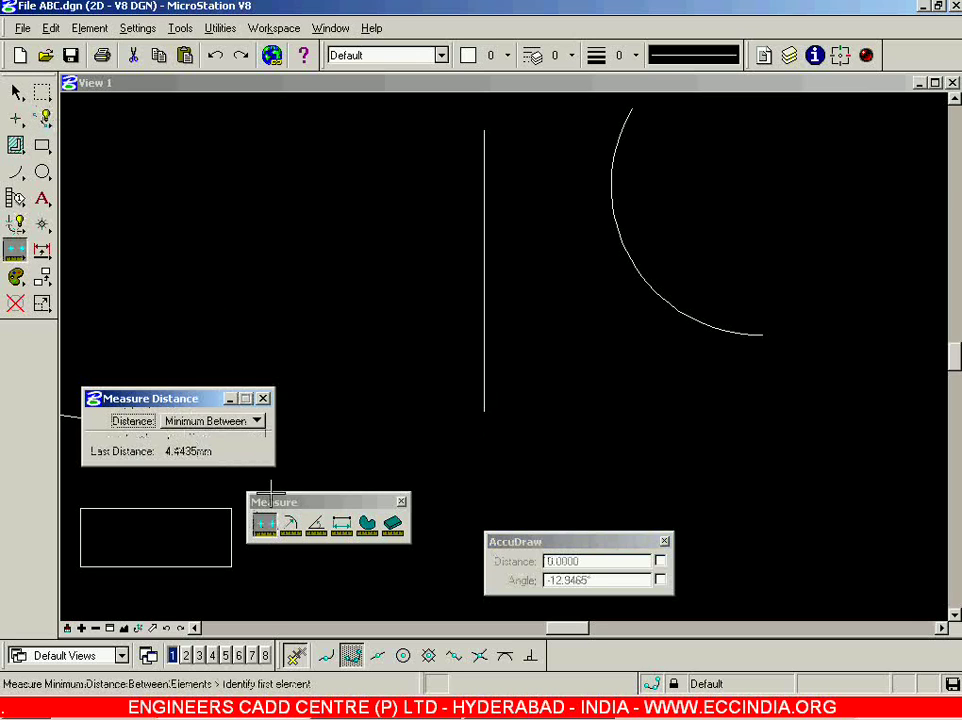
{"action": "left_click", "coordinate": [212, 421]}
{"action": "left_click", "coordinate": [204, 424]}
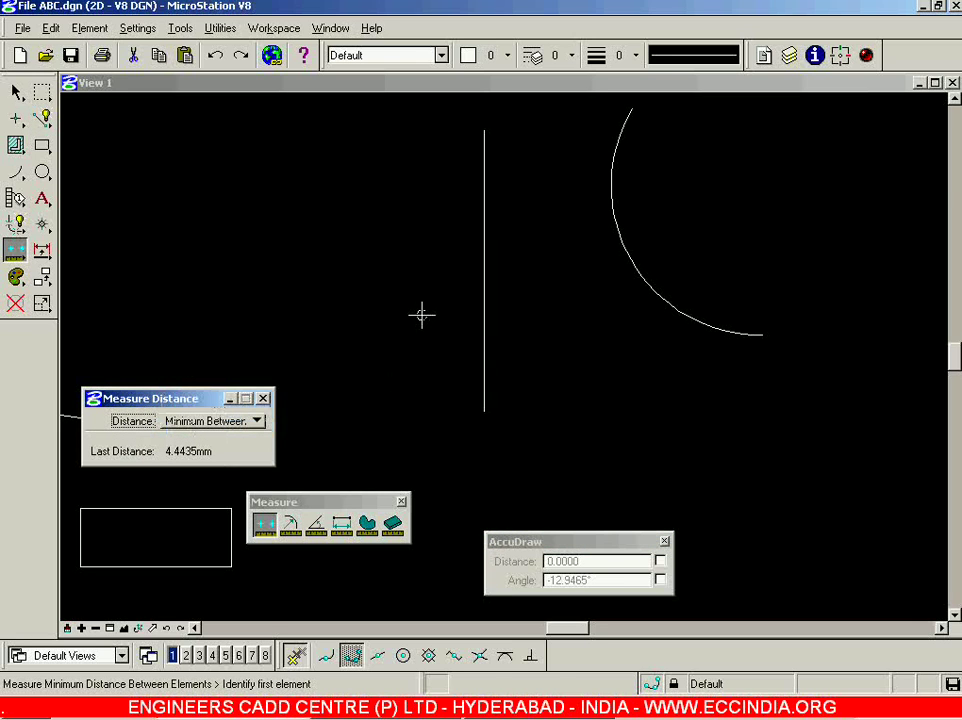
{"action": "left_click", "coordinate": [484, 265]}
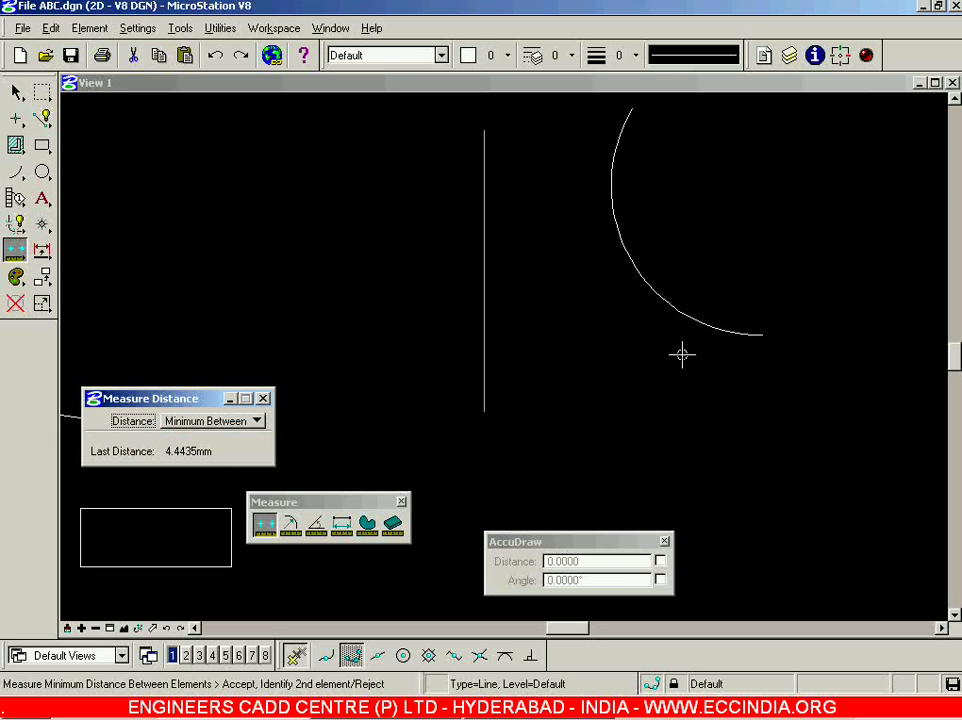
{"action": "left_click", "coordinate": [694, 322]}
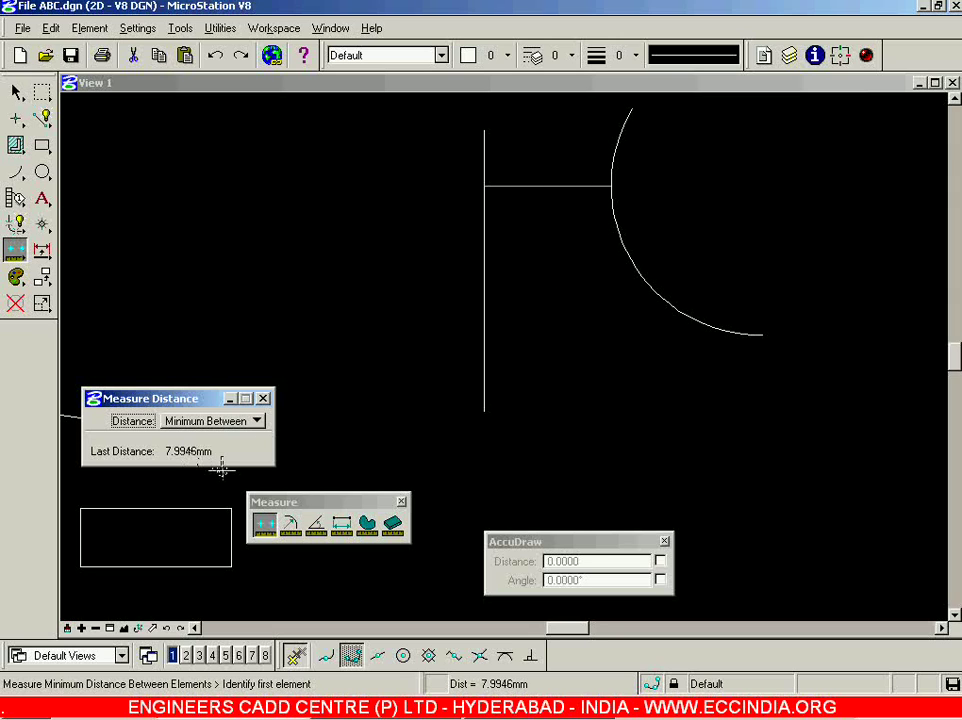
Finish measuring distances and measure the larger arc's radius with Measure Radius.
{"action": "left_click", "coordinate": [263, 400]}
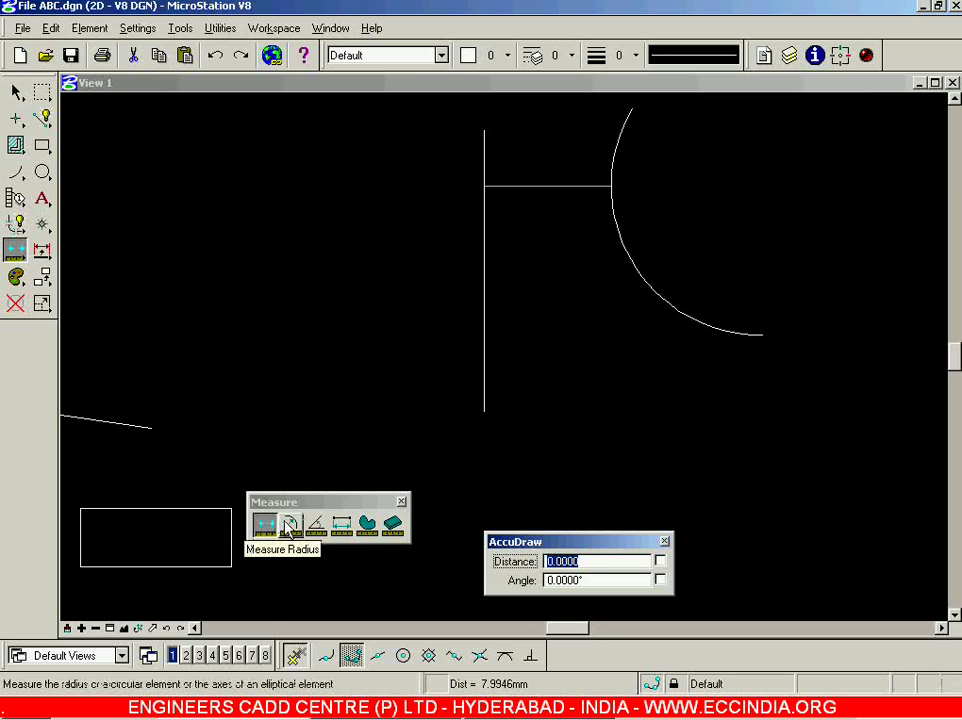
{"action": "left_click", "coordinate": [289, 525]}
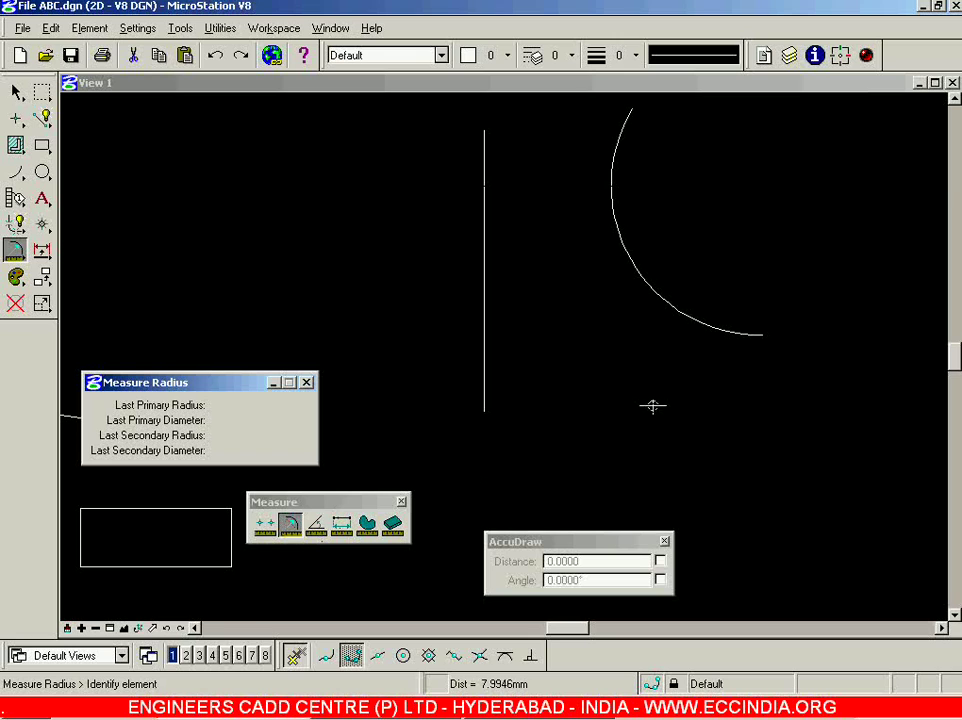
{"action": "left_click", "coordinate": [669, 304]}
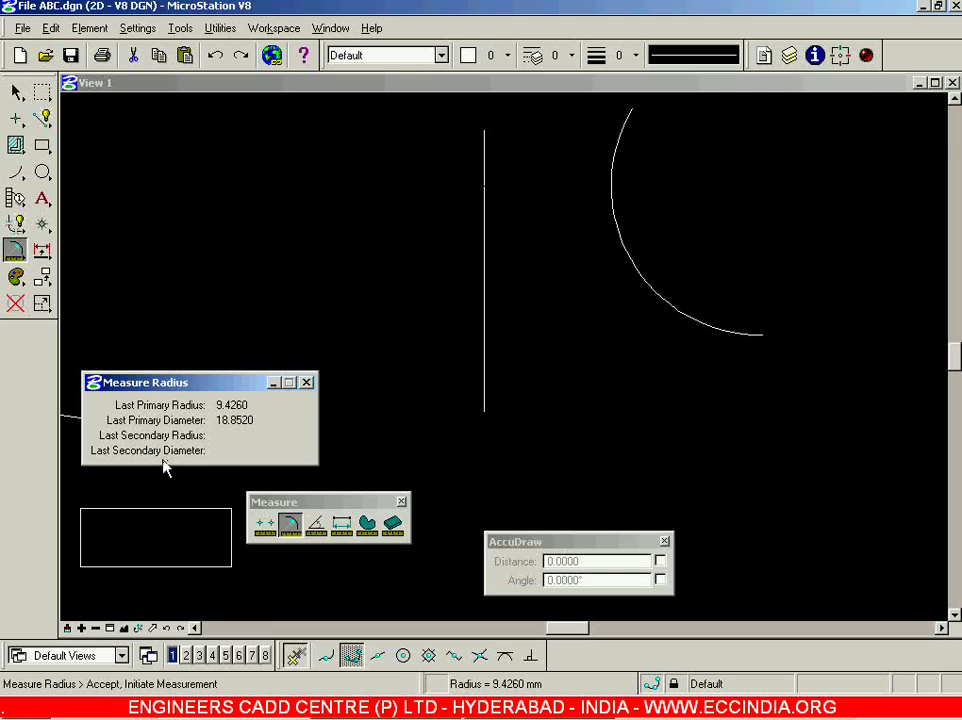
Place a wide horizontal ellipse by center, right of the larger arc, with primary radius about 19.2 mm and secondary radius about 8.4 mm.
{"action": "left_click_drag", "start_coordinate": [42, 172], "coordinate": [105, 175]}
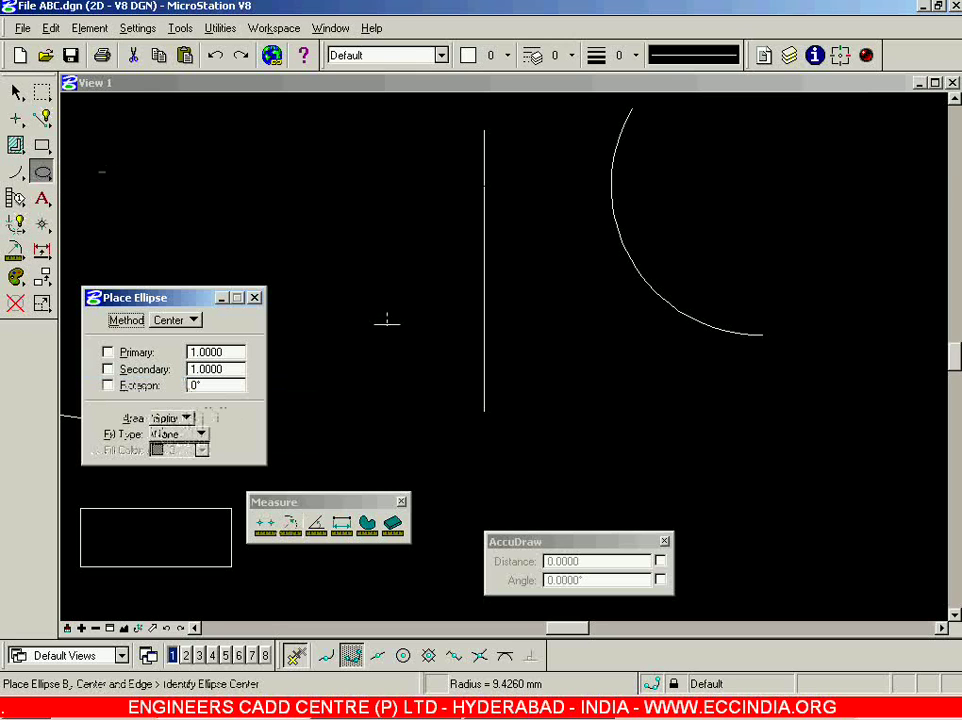
{"action": "scroll", "coordinate": [390, 324], "scroll_direction": "down", "scroll_amount": 2}
{"action": "scroll", "coordinate": [440, 347], "scroll_direction": "up", "scroll_amount": 3}
{"action": "left_click", "coordinate": [621, 337]}
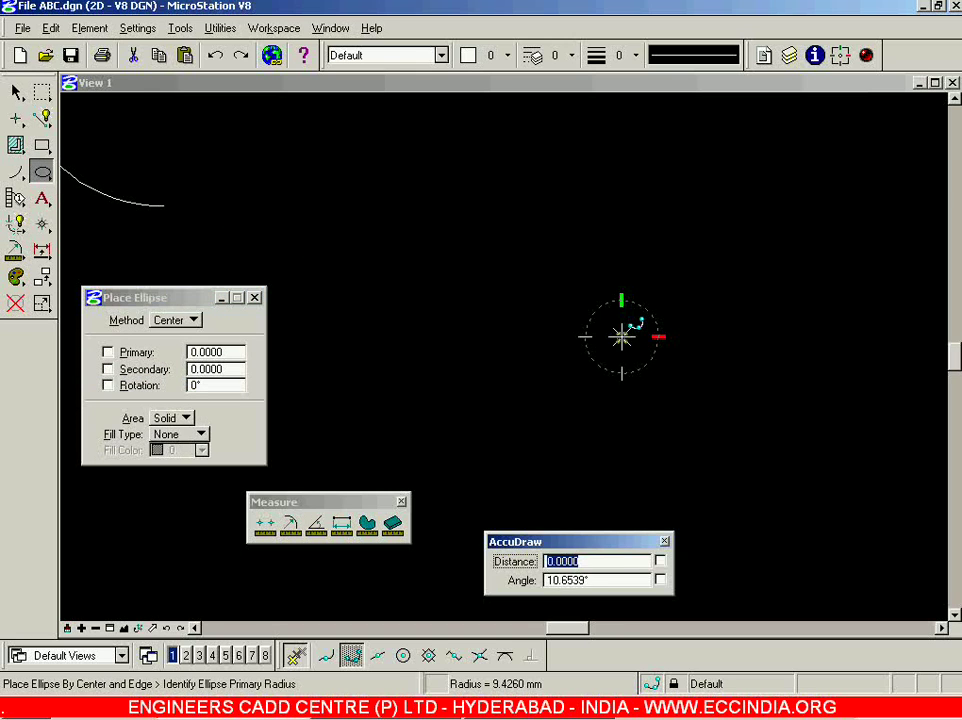
{"action": "left_click", "coordinate": [316, 329]}
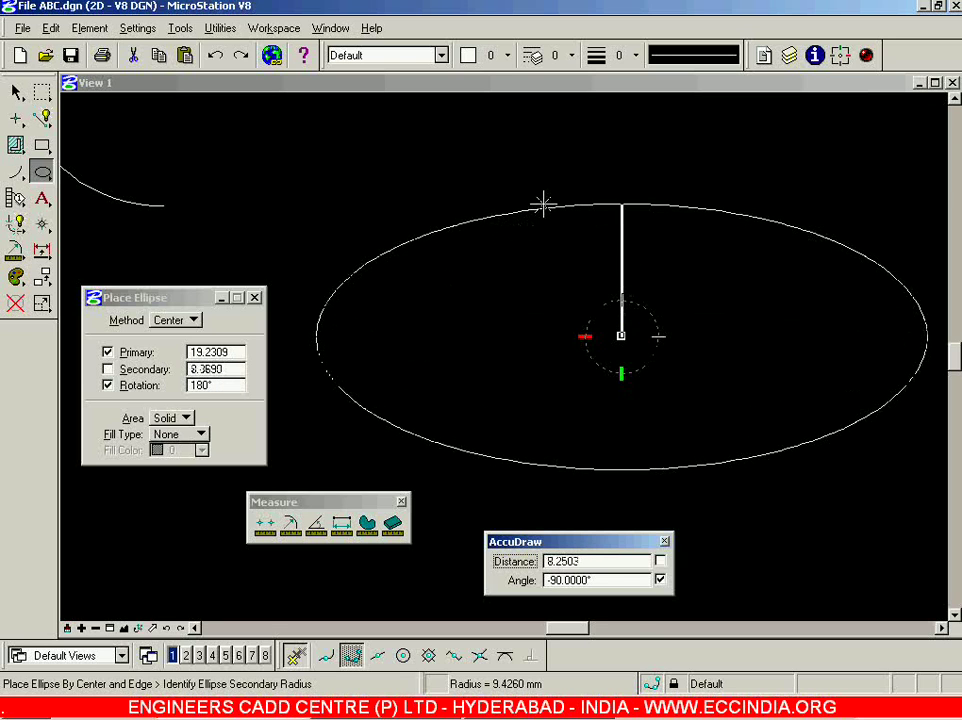
{"action": "left_click", "coordinate": [541, 204]}
Measure the ellipse's primary and secondary radii with Measure Radius, leaving the measuring tool when done.
{"action": "left_click", "coordinate": [290, 522]}
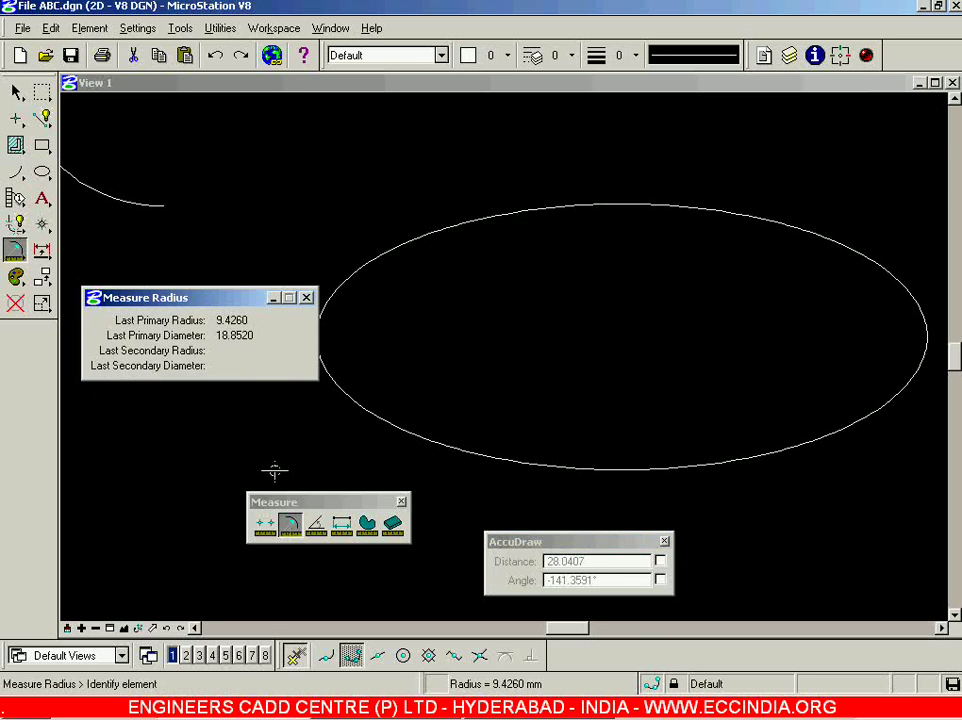
{"action": "left_click", "coordinate": [360, 408]}
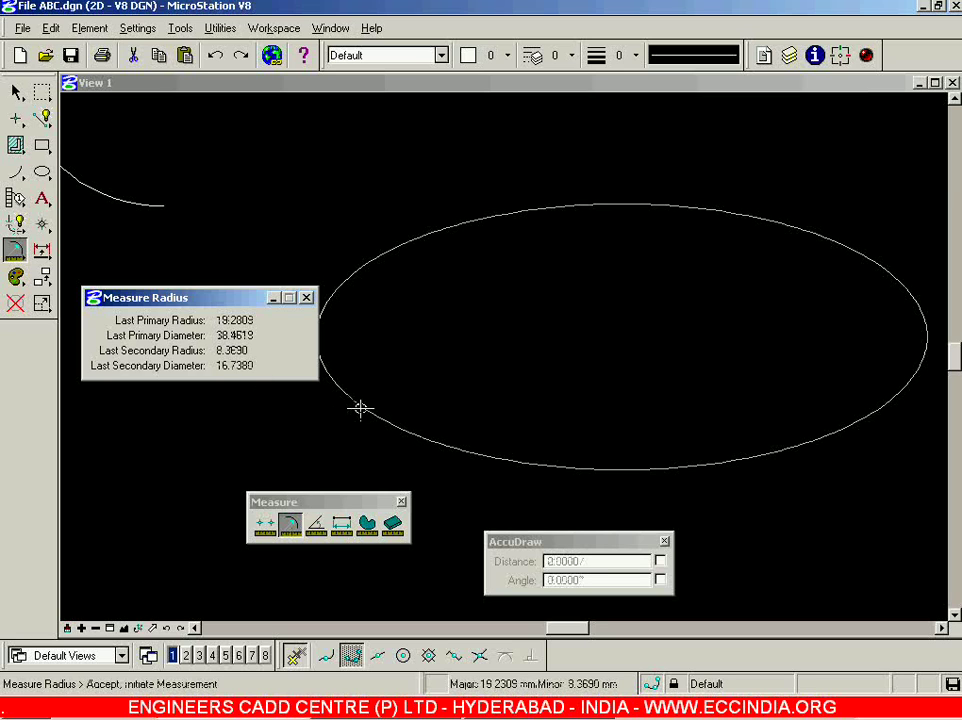
{"action": "left_click", "coordinate": [240, 372]}
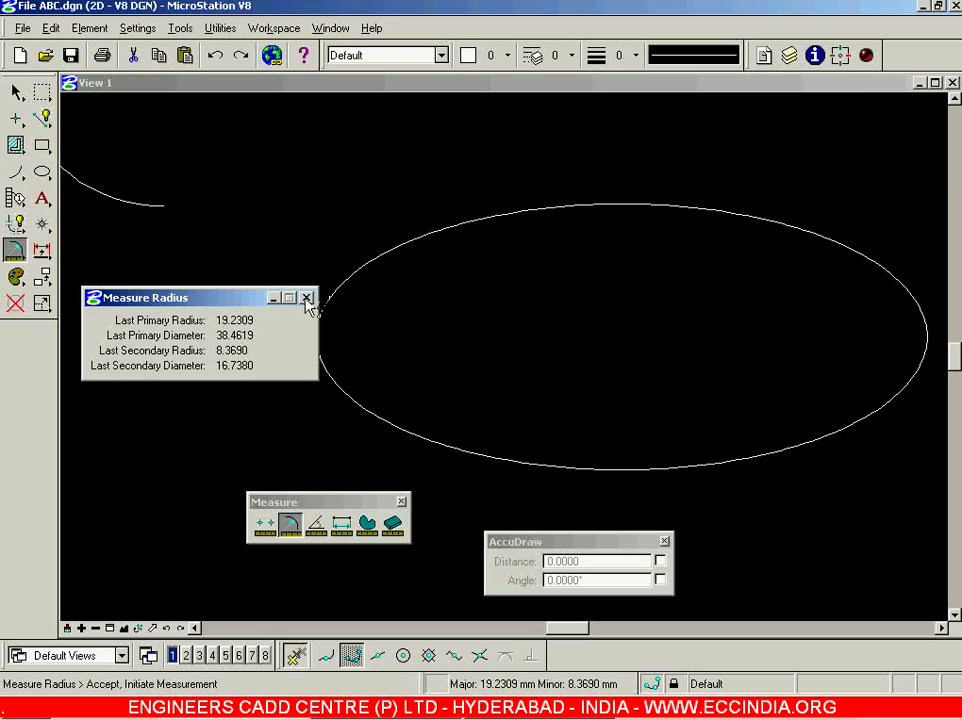
{"action": "left_click", "coordinate": [16, 92]}
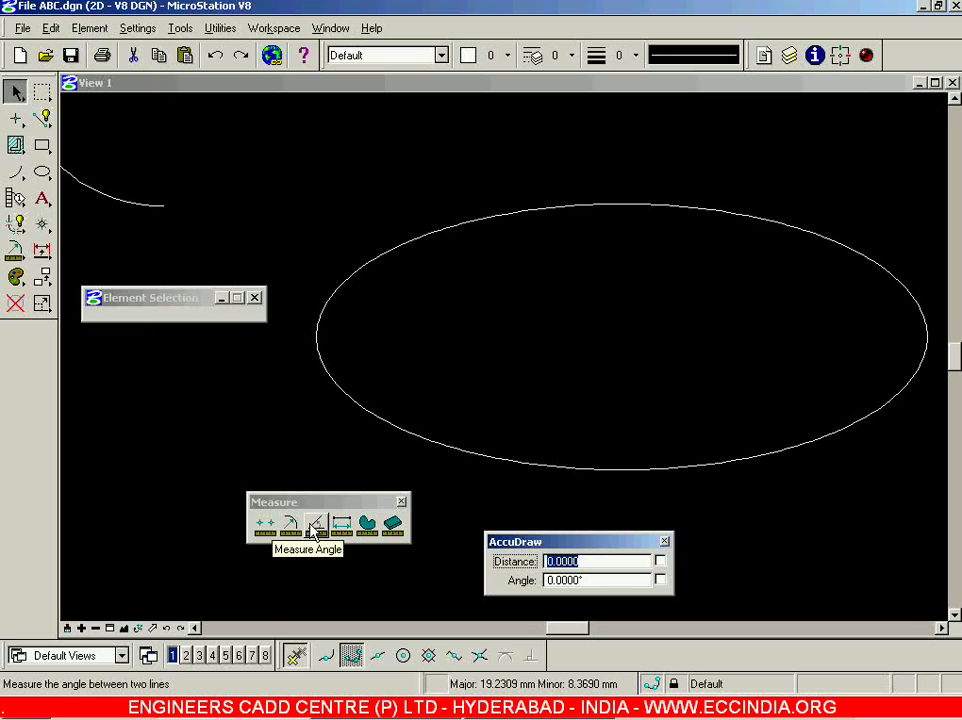
Draw two separate SmartLines above the ellipse that share a left vertex, one rising to the upper right and one running nearly horizontally right.
{"action": "left_click", "coordinate": [41, 118]}
{"action": "scroll", "coordinate": [444, 262], "scroll_direction": "down", "scroll_amount": 5}
{"action": "scroll", "coordinate": [453, 228], "scroll_direction": "up", "scroll_amount": 4}
{"action": "left_click", "coordinate": [581, 175]}
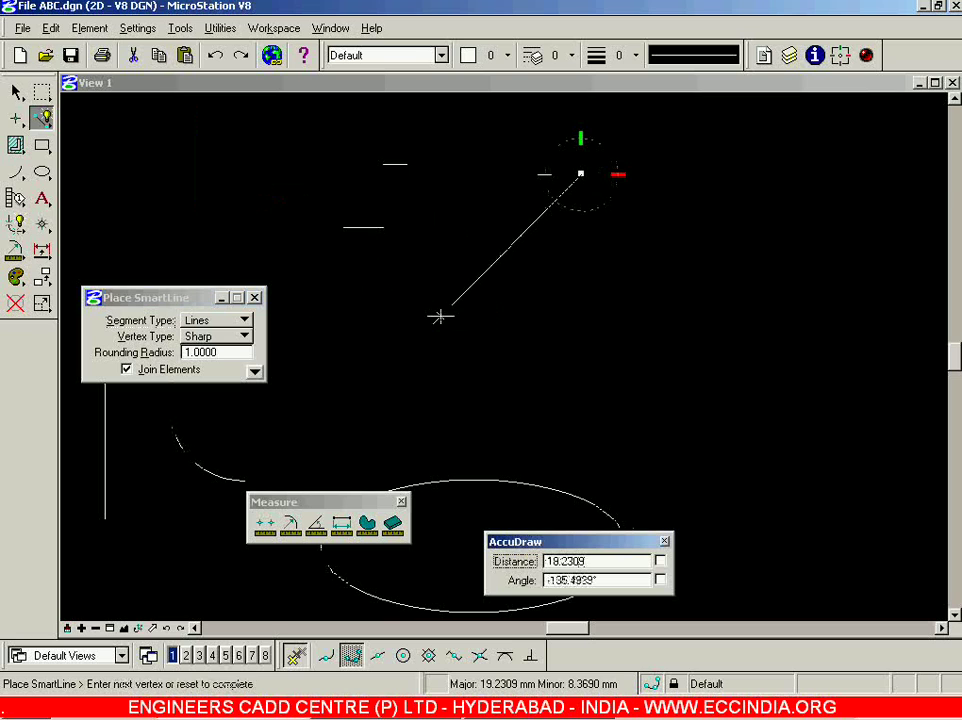
{"action": "left_click", "coordinate": [441, 316]}
{"action": "right_click", "coordinate": [441, 316]}
{"action": "left_click", "coordinate": [626, 319]}
{"action": "left_click", "coordinate": [441, 316]}
{"action": "right_click", "coordinate": [476, 450]}
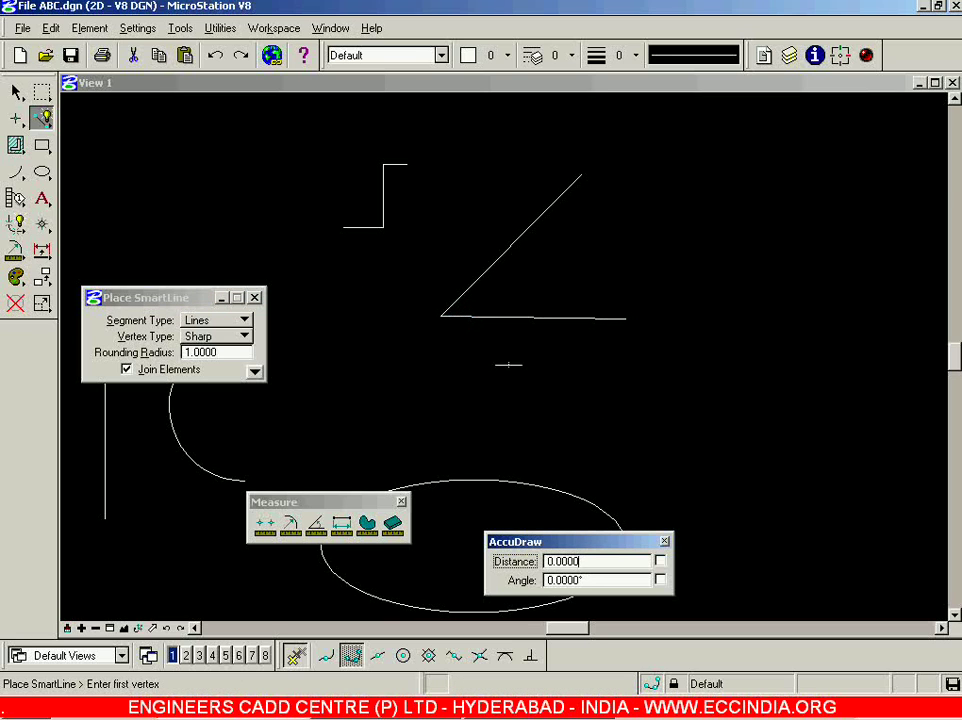
Draw a third SmartLine from the shared vertex up to the left and end line placement.
{"action": "left_click", "coordinate": [441, 316]}
{"action": "left_click", "coordinate": [290, 182]}
{"action": "right_click", "coordinate": [266, 223]}
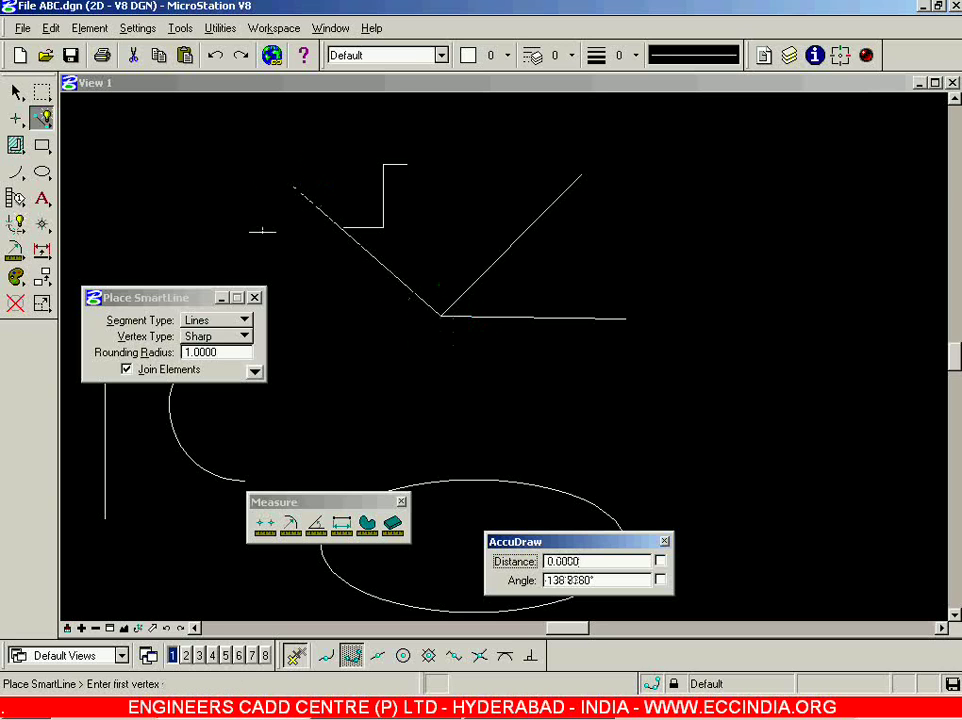
{"action": "key", "text": "Escape"}
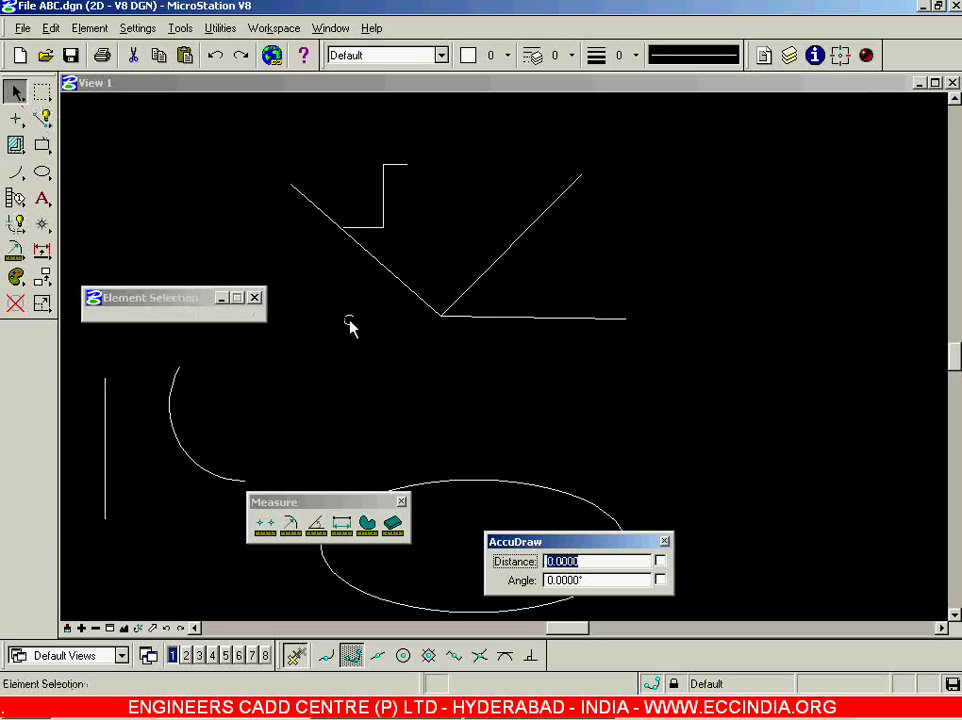
Measure the angles from the nearly horizontal line to the line rising right and to the line rising left, using Measure Angle Between Lines.
{"action": "left_click", "coordinate": [316, 522]}
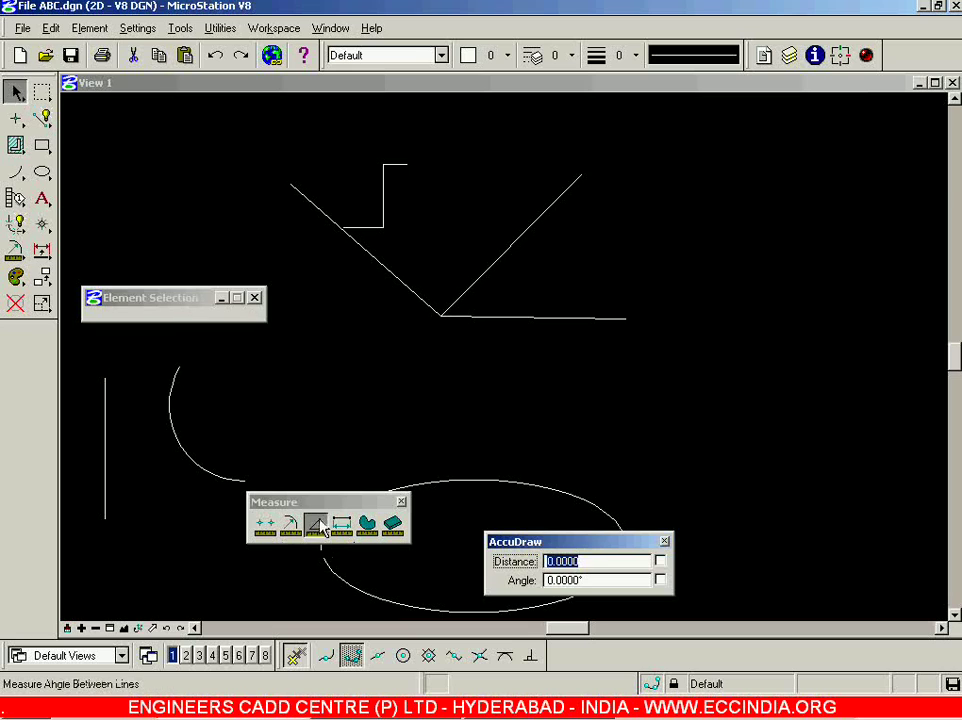
{"action": "left_click", "coordinate": [590, 318]}
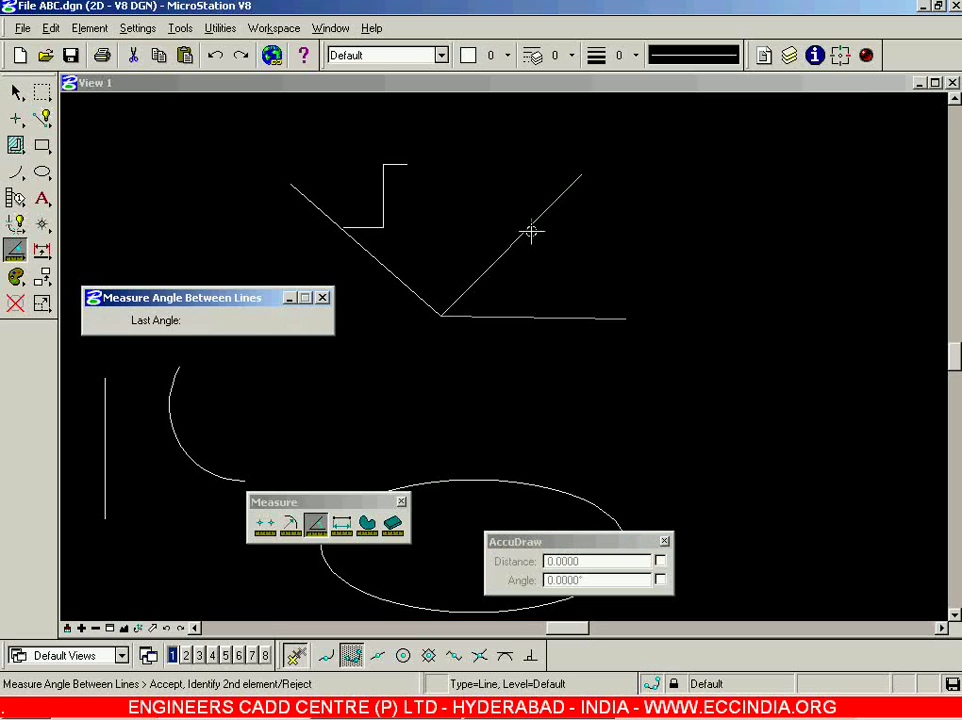
{"action": "left_click", "coordinate": [530, 232]}
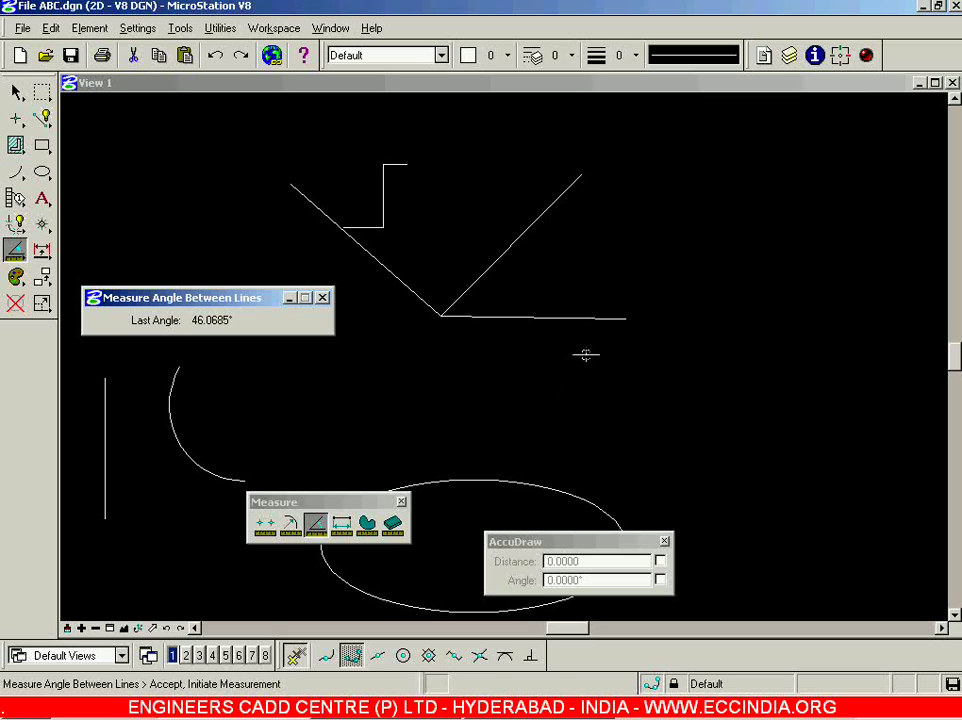
{"action": "left_click", "coordinate": [593, 318]}
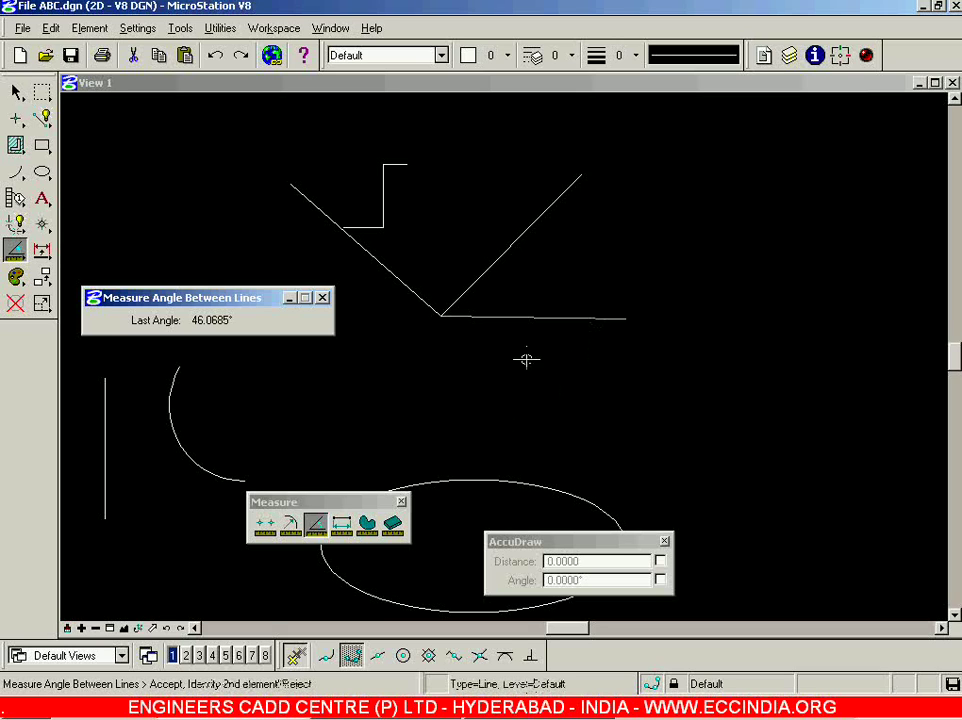
{"action": "left_click", "coordinate": [390, 268]}
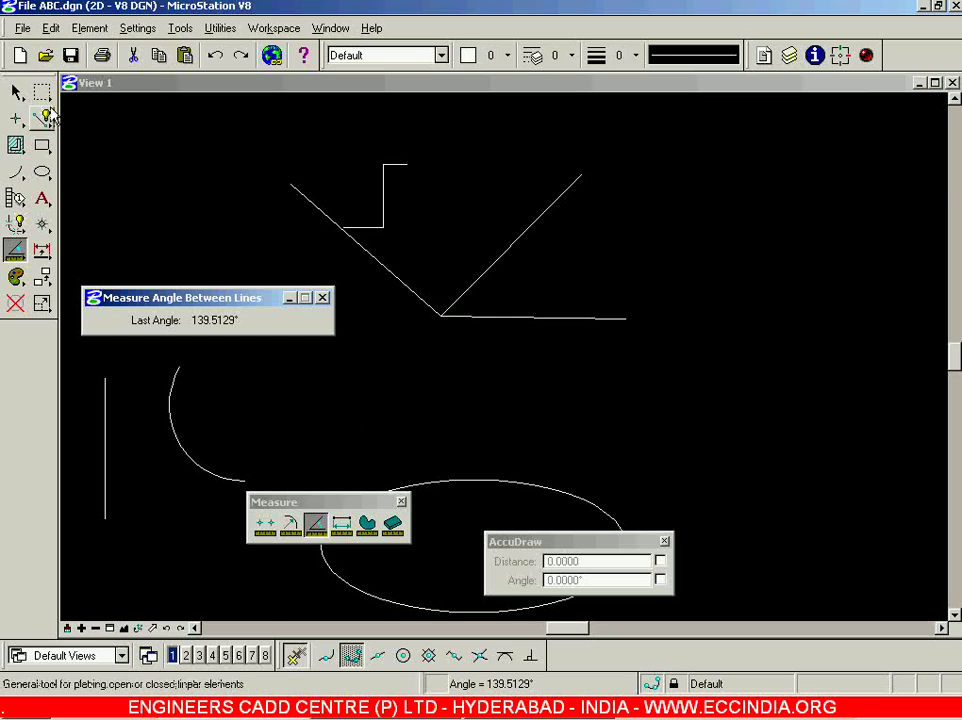
Place a wide orthogonal block by opposite corners in the empty area right of and below the nearly horizontal line.
{"action": "left_click", "coordinate": [42, 145]}
{"action": "left_click", "coordinate": [828, 341]}
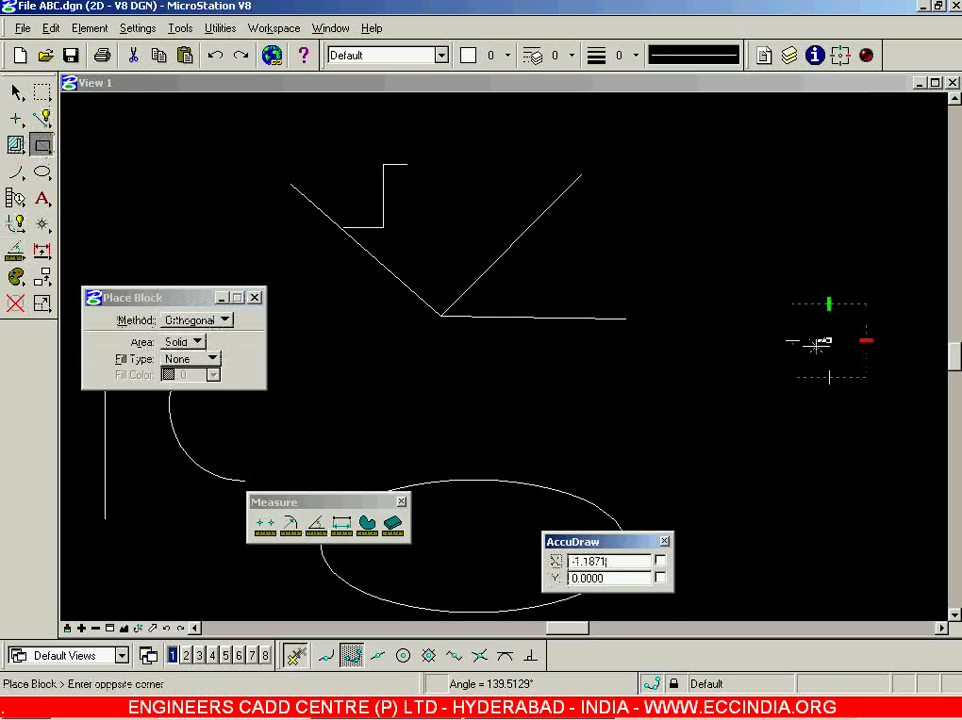
{"action": "left_click", "coordinate": [673, 391]}
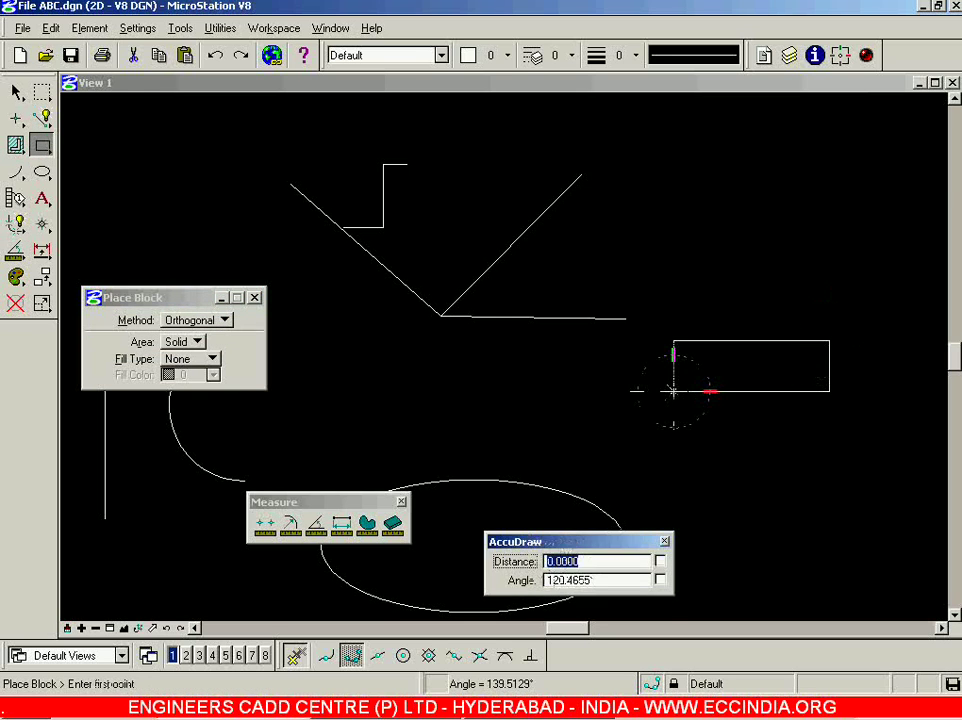
Place a narrow block with the Rotated method right of the orthogonal block, its long sides leaning steeply to the right.
{"action": "left_click", "coordinate": [196, 320]}
{"action": "left_click", "coordinate": [200, 335]}
{"action": "scroll", "coordinate": [887, 434], "scroll_direction": "up", "scroll_amount": 3}
{"action": "scroll", "coordinate": [885, 432], "scroll_direction": "down", "scroll_amount": 5}
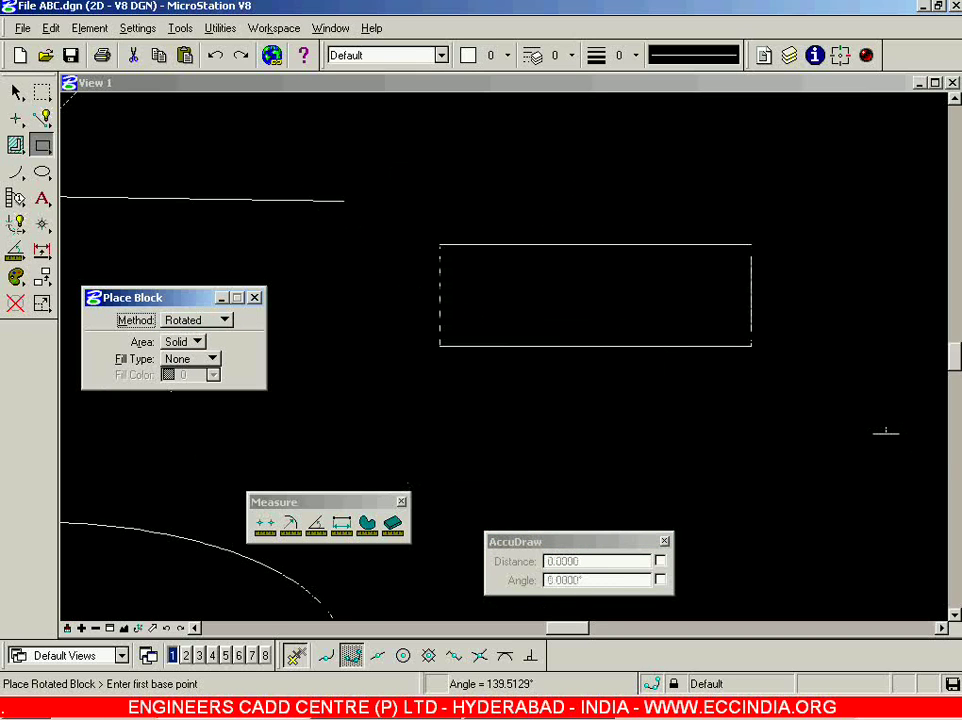
{"action": "scroll", "coordinate": [850, 422], "scroll_direction": "up", "scroll_amount": 3}
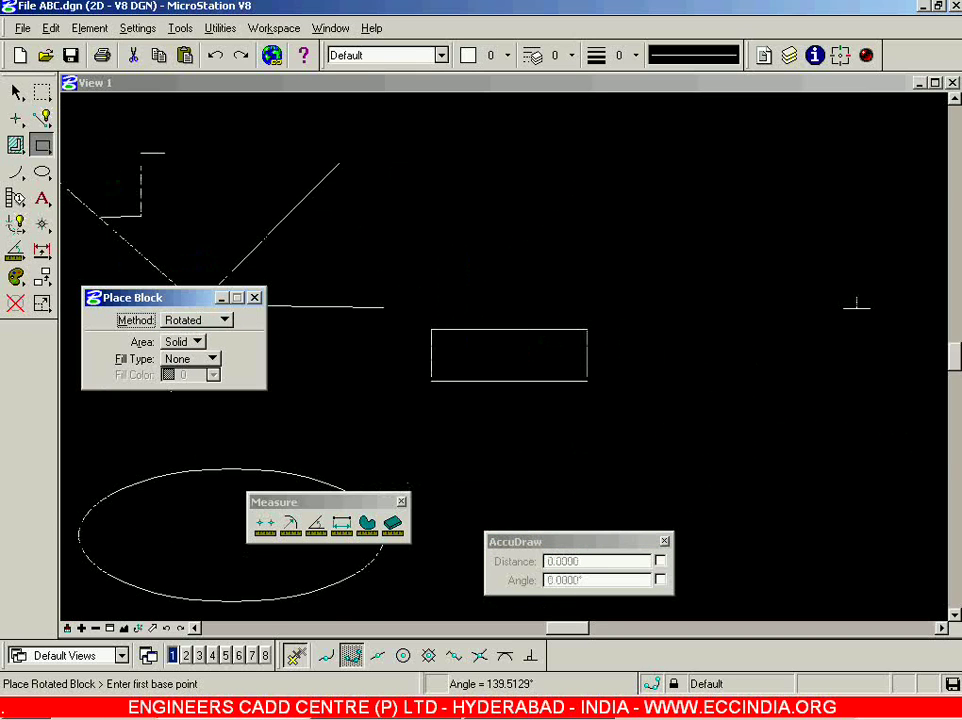
{"action": "left_click", "coordinate": [674, 196]}
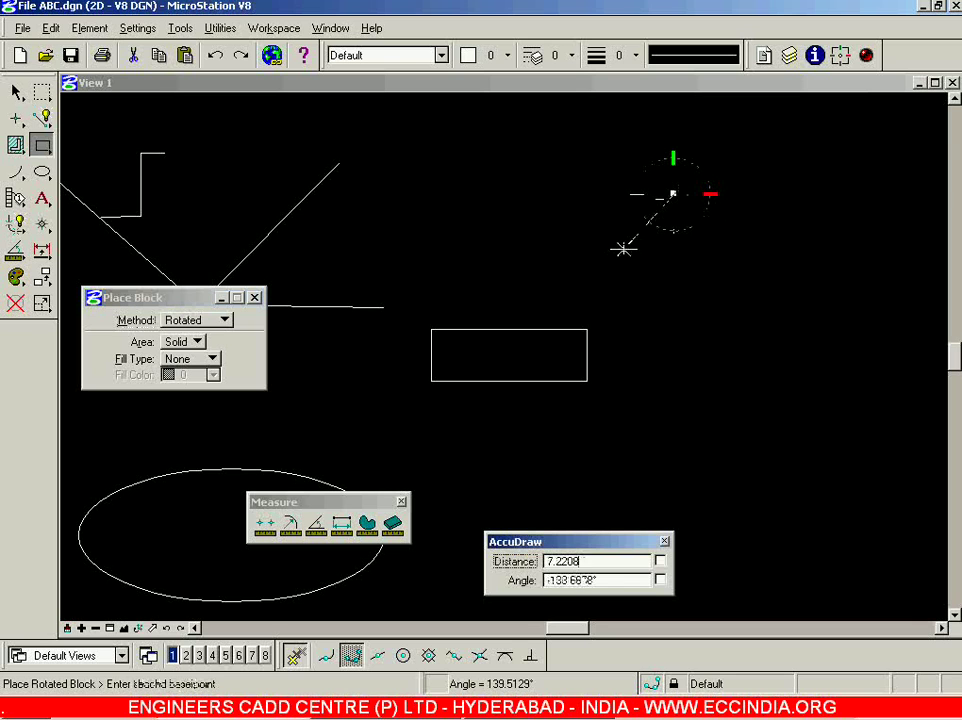
{"action": "left_click", "coordinate": [601, 358]}
{"action": "left_click", "coordinate": [668, 382]}
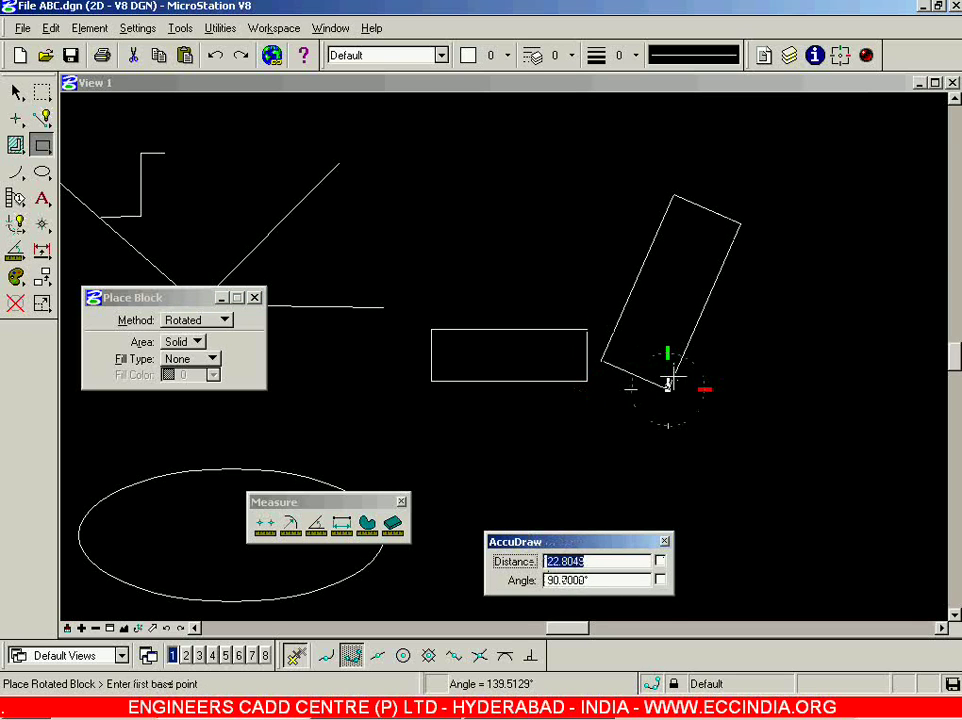
Measure the angle between the rotated block's left long side and the orthogonal block's upper edge, and close the tool's settings window.
{"action": "left_click", "coordinate": [315, 523]}
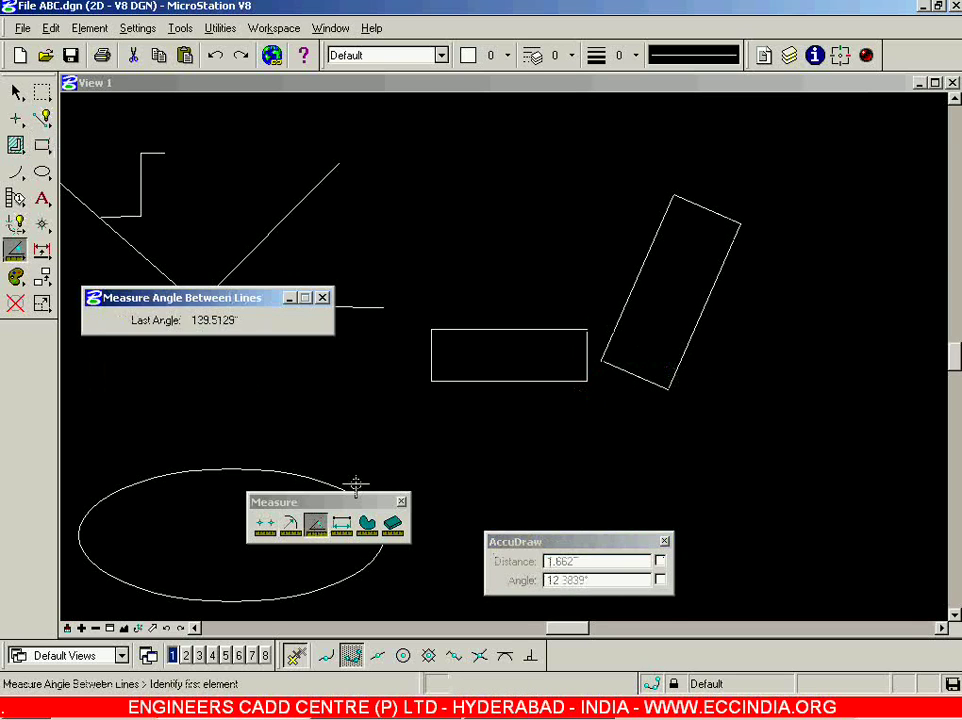
{"action": "left_click", "coordinate": [633, 278]}
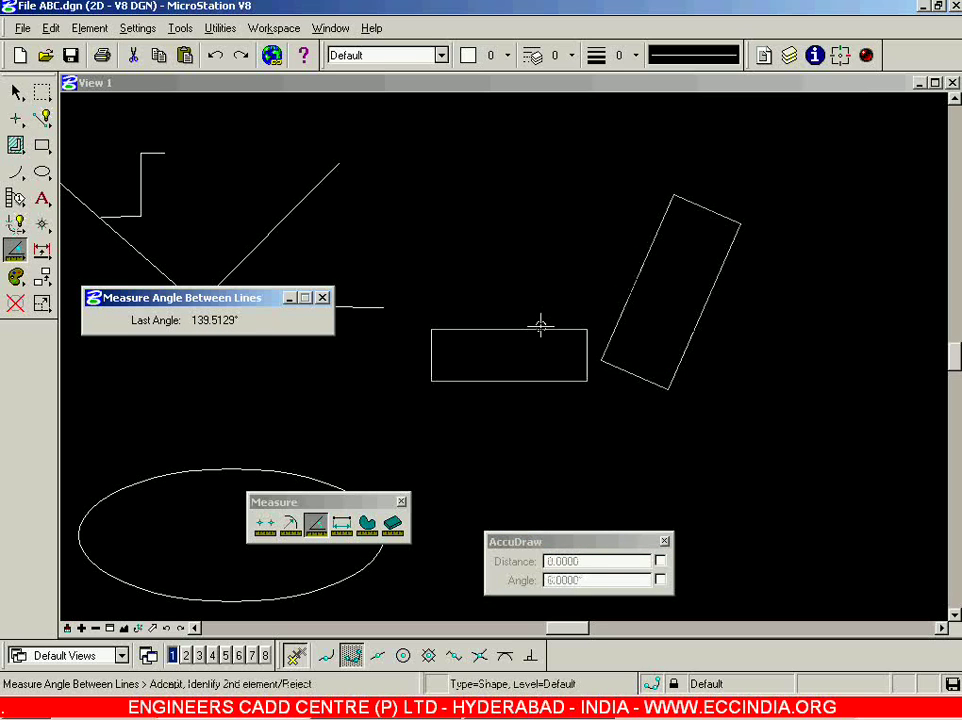
{"action": "left_click", "coordinate": [538, 329]}
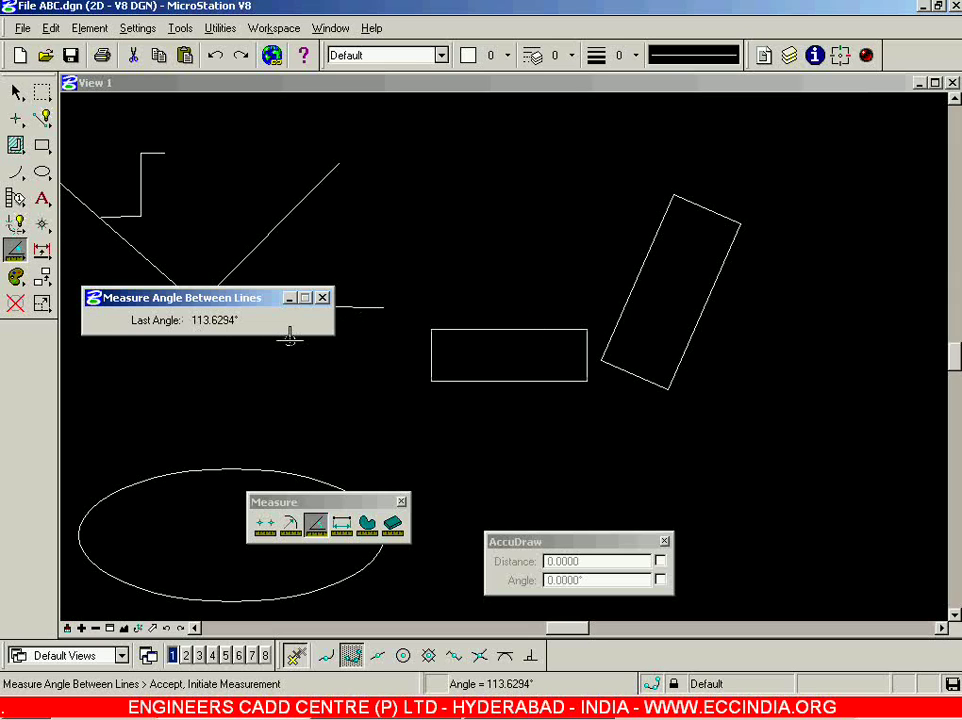
{"action": "left_click", "coordinate": [322, 297]}
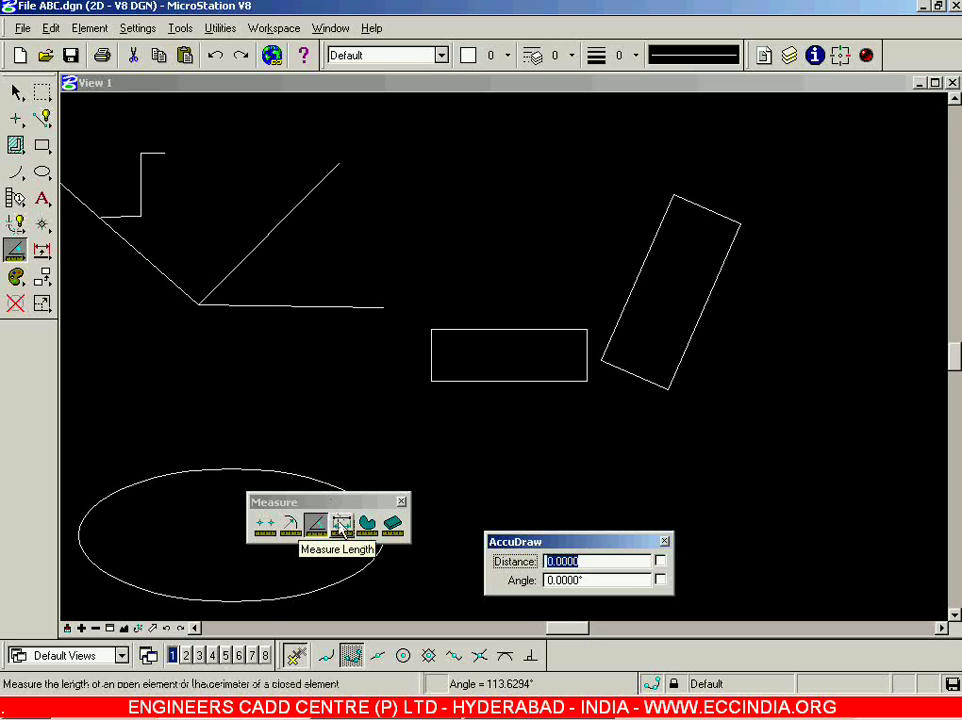
Draw a single SmartLine in an empty area with distance 30 mm and angle 15°, and end line placement.
{"action": "left_click", "coordinate": [42, 118]}
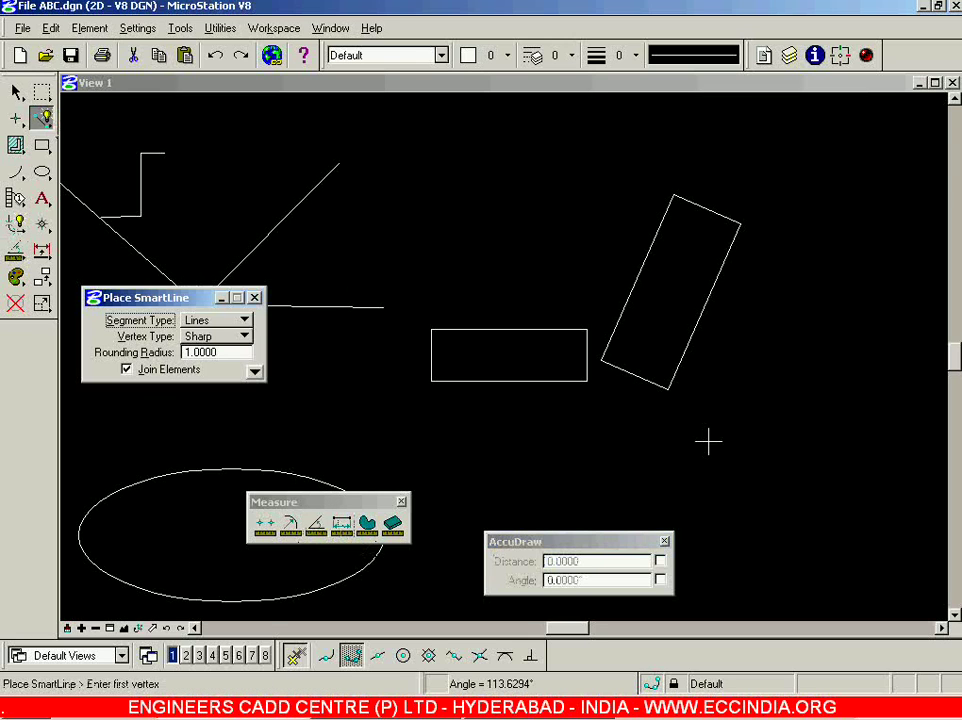
{"action": "scroll", "coordinate": [708, 442], "scroll_direction": "down", "scroll_amount": 3}
{"action": "scroll", "coordinate": [706, 343], "scroll_direction": "up", "scroll_amount": 3}
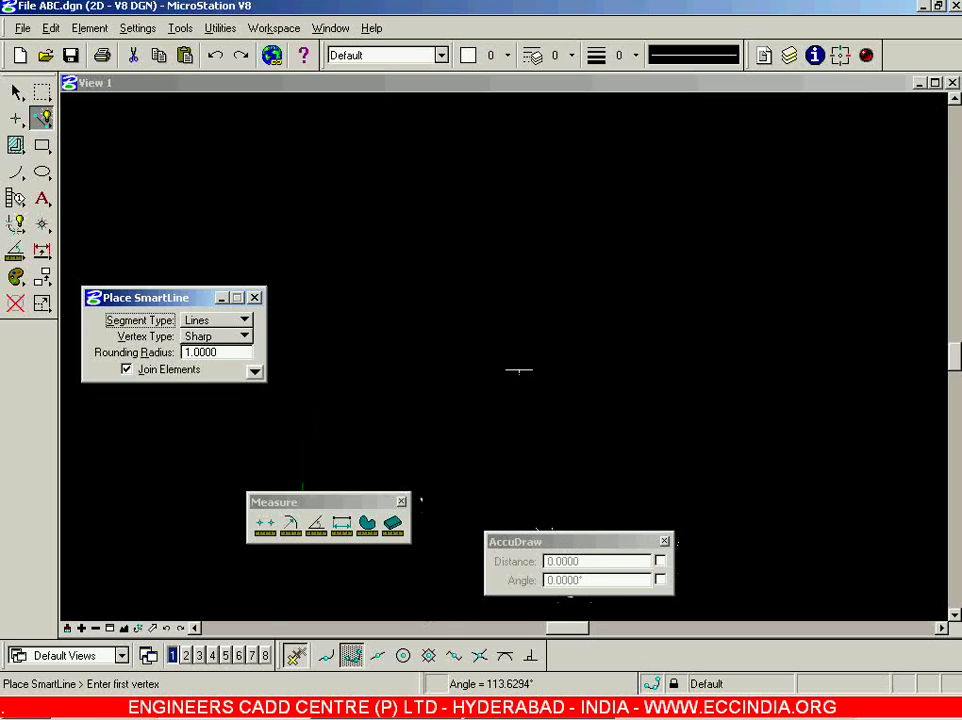
{"action": "left_click", "coordinate": [516, 370]}
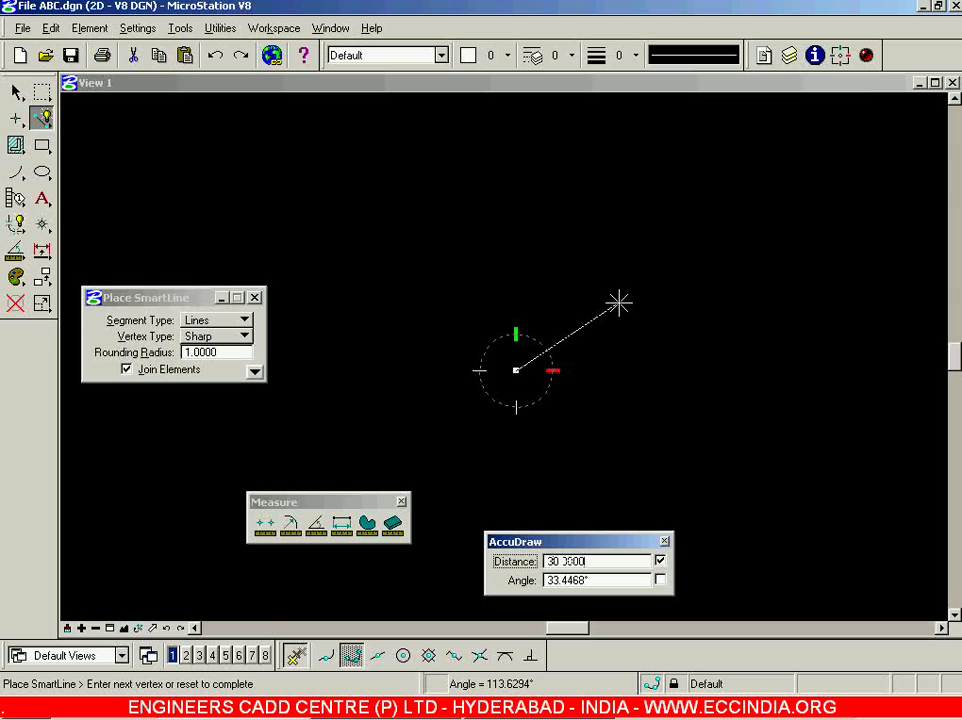
{"action": "type", "text": "1"}
{"action": "key", "text": "BackSpace"}
{"action": "key", "text": "BackSpace"}
{"action": "type", "text": "30"}
{"action": "key", "text": "Tab"}
{"action": "type", "text": "15"}
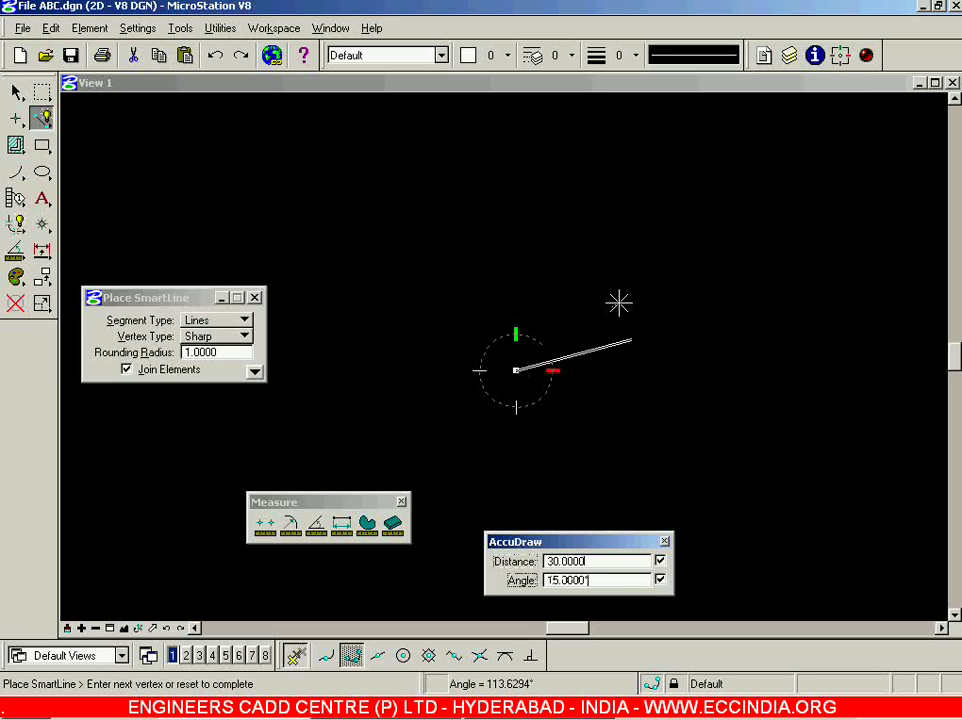
{"action": "left_click", "coordinate": [618, 302]}
{"action": "right_click", "coordinate": [618, 298]}
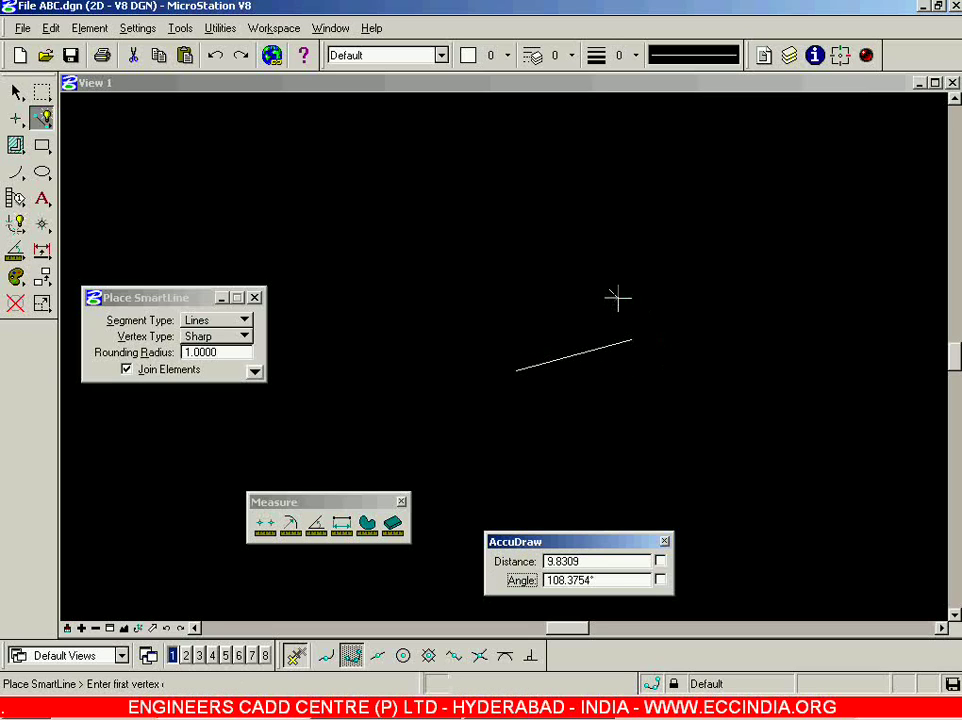
Draw a horizontal SmartLine to the right from the 15° line's lower-left endpoint, ending roughly below its other end.
{"action": "left_click", "coordinate": [517, 371]}
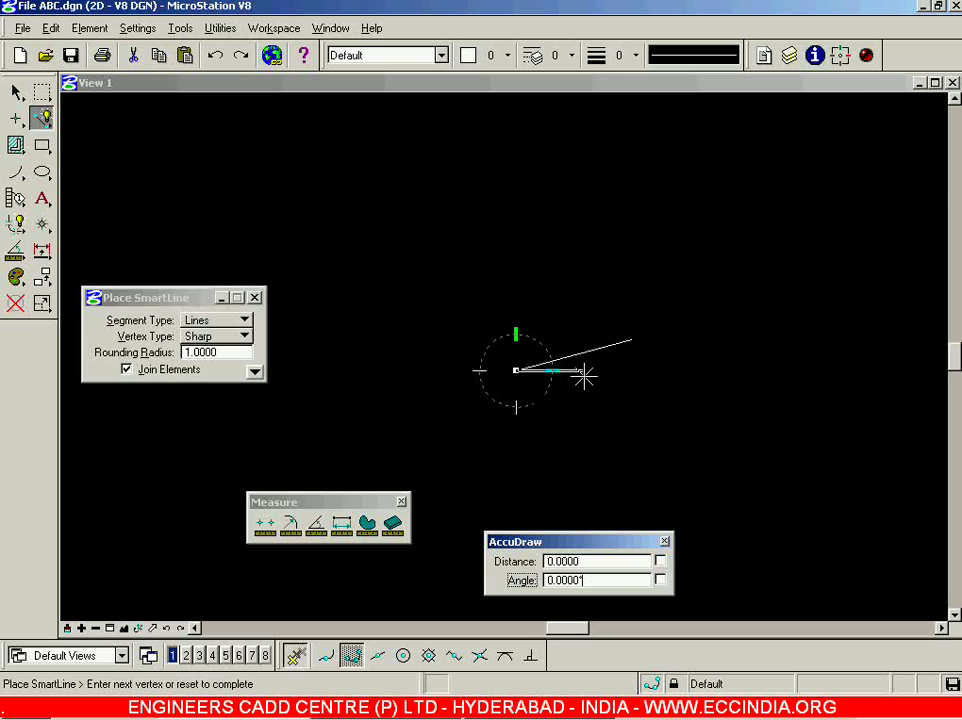
{"action": "left_click", "coordinate": [637, 372]}
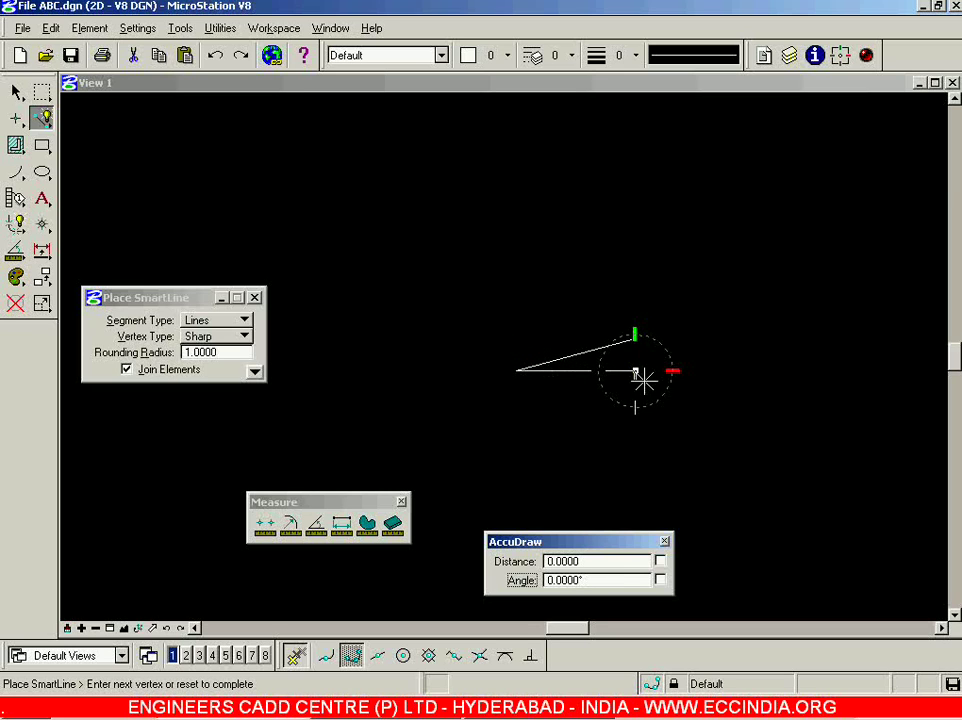
{"action": "right_click", "coordinate": [618, 408]}
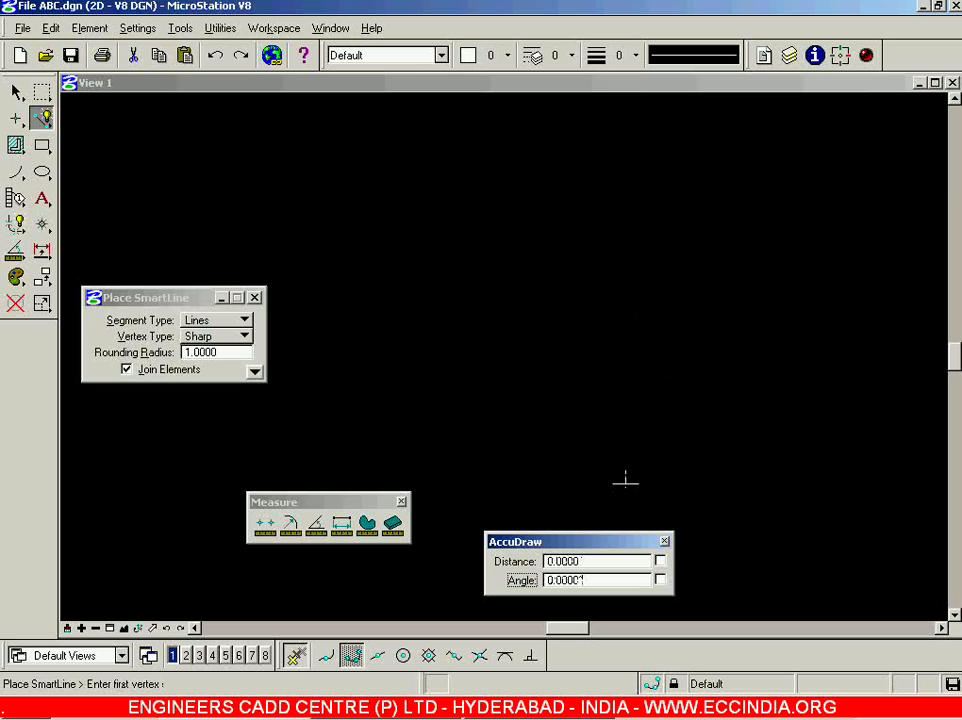
Move the tool windows clear of the two lines and measure the length and angle of each with Measure Length.
{"action": "scroll", "coordinate": [617, 337], "scroll_direction": "up", "scroll_amount": 3}
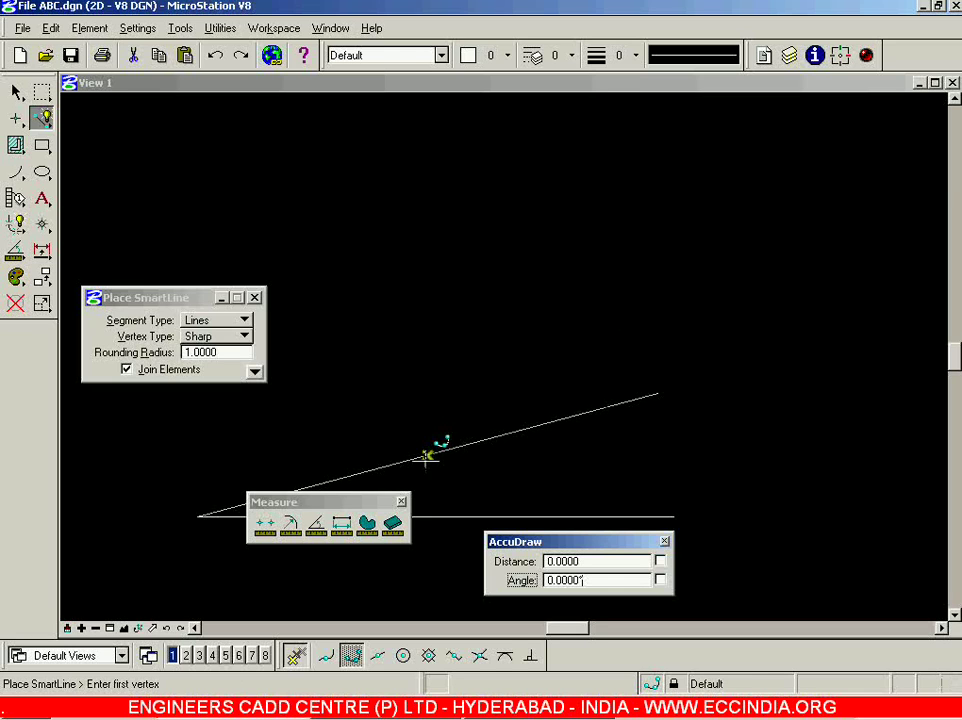
{"action": "left_click_drag", "start_coordinate": [374, 502], "coordinate": [377, 314]}
{"action": "left_click_drag", "start_coordinate": [582, 550], "coordinate": [688, 255]}
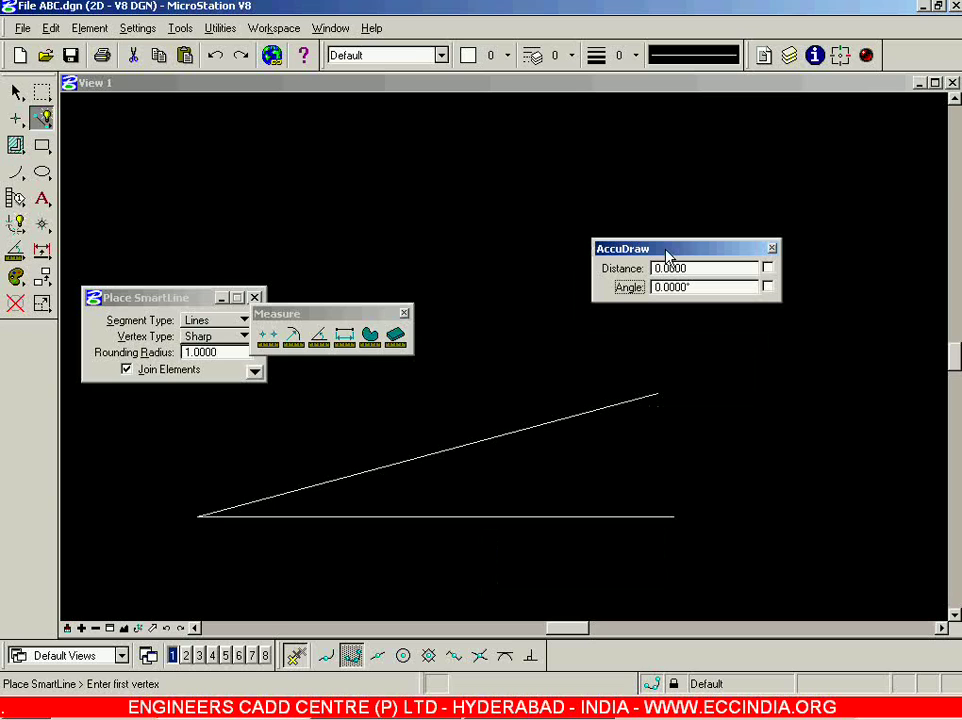
{"action": "left_click", "coordinate": [345, 339]}
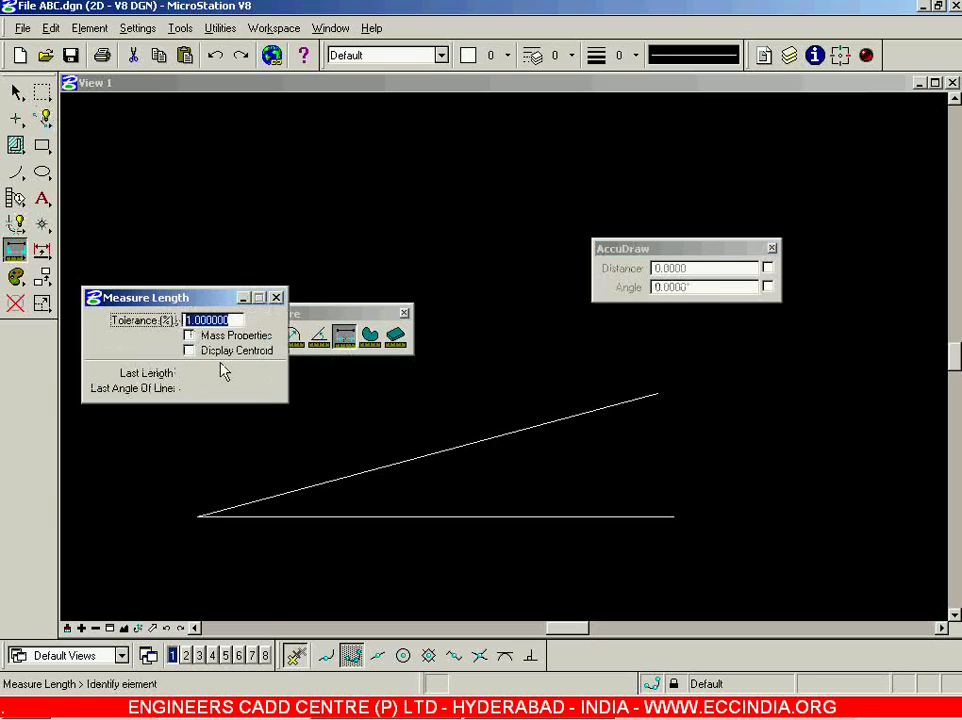
{"action": "left_click_drag", "start_coordinate": [202, 296], "coordinate": [286, 178]}
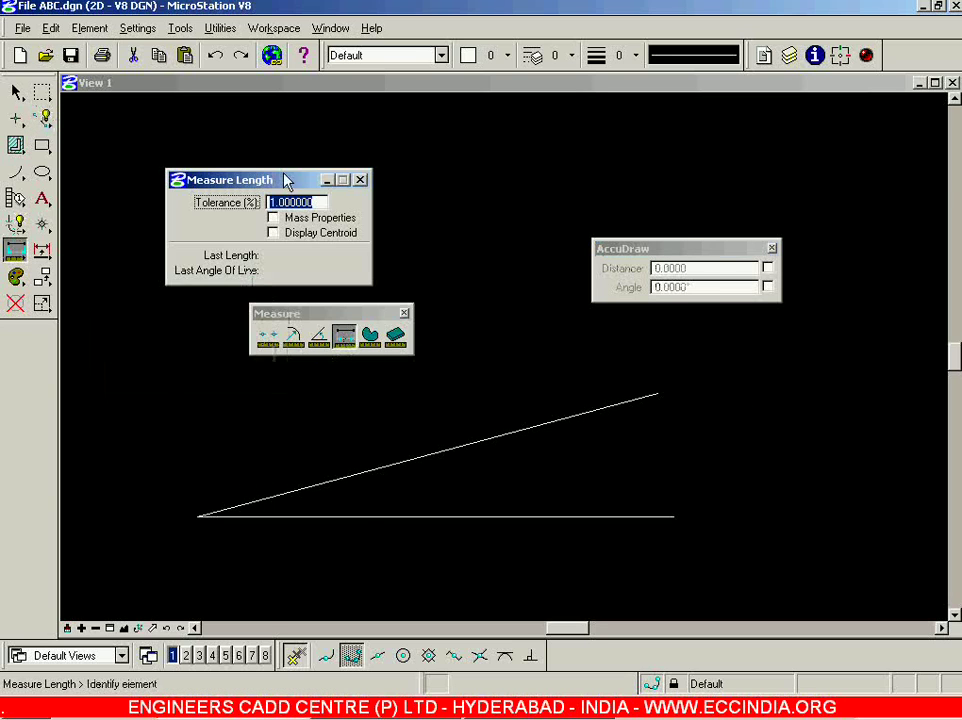
{"action": "left_click", "coordinate": [367, 517]}
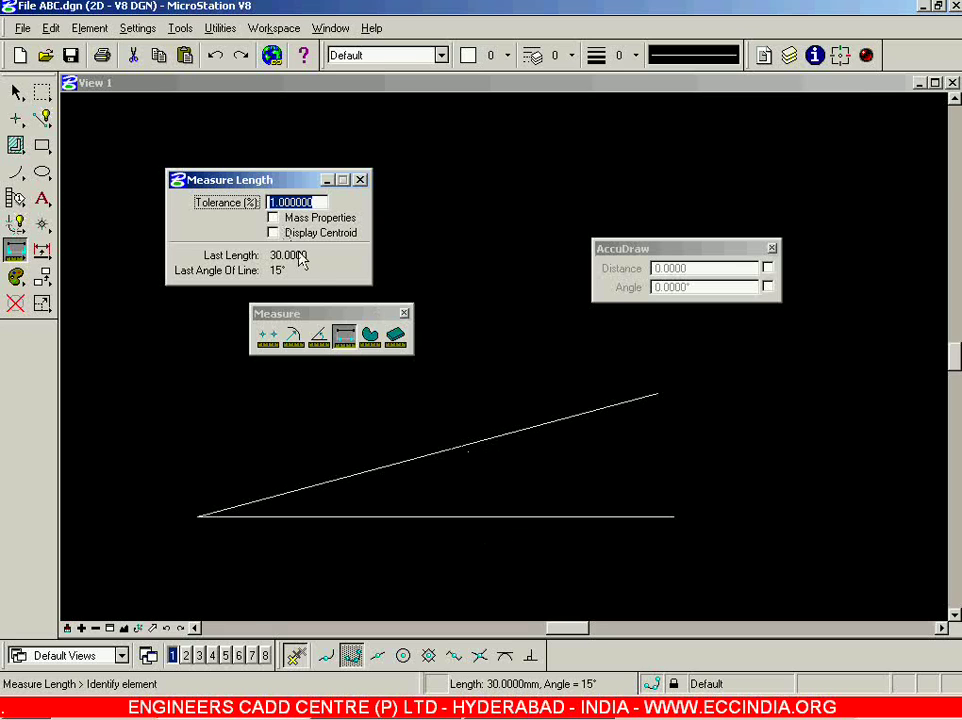
Draw a single SmartLine in a new empty area with distance 25 mm and angle 60°, and end line placement.
{"action": "left_click", "coordinate": [42, 118]}
{"action": "scroll", "coordinate": [645, 362], "scroll_direction": "down", "scroll_amount": 2}
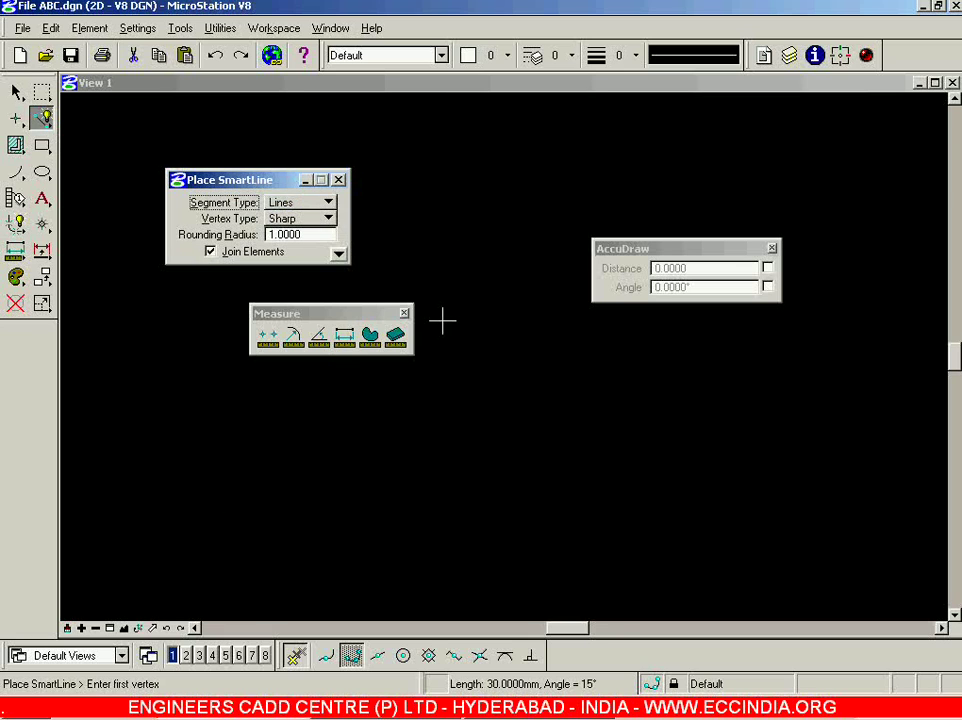
{"action": "left_click", "coordinate": [438, 454]}
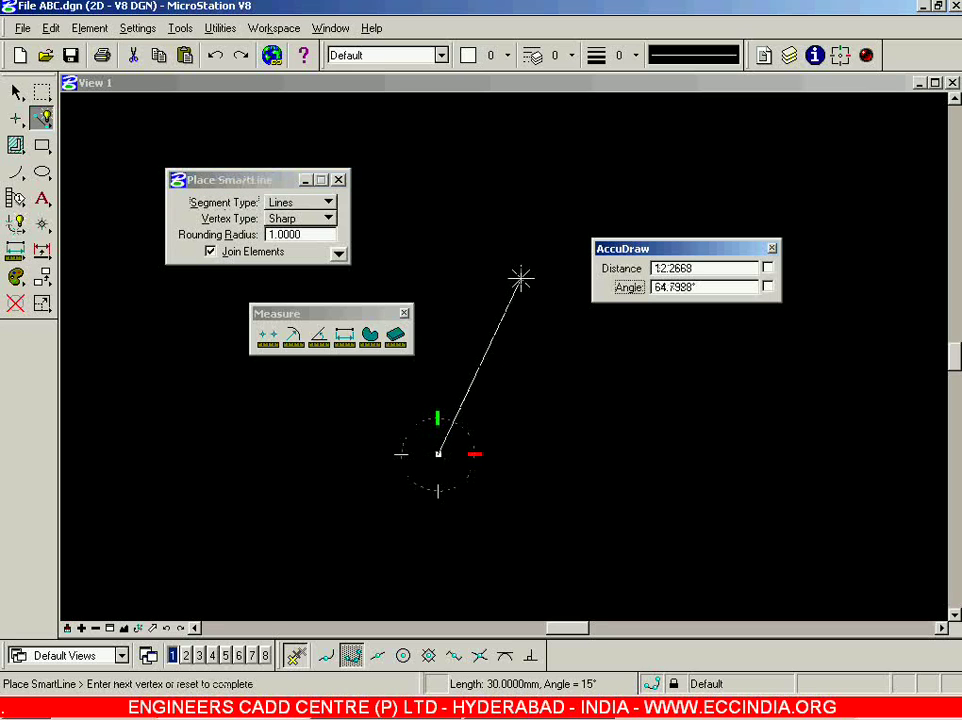
{"action": "type", "text": "25"}
{"action": "key", "text": "Tab"}
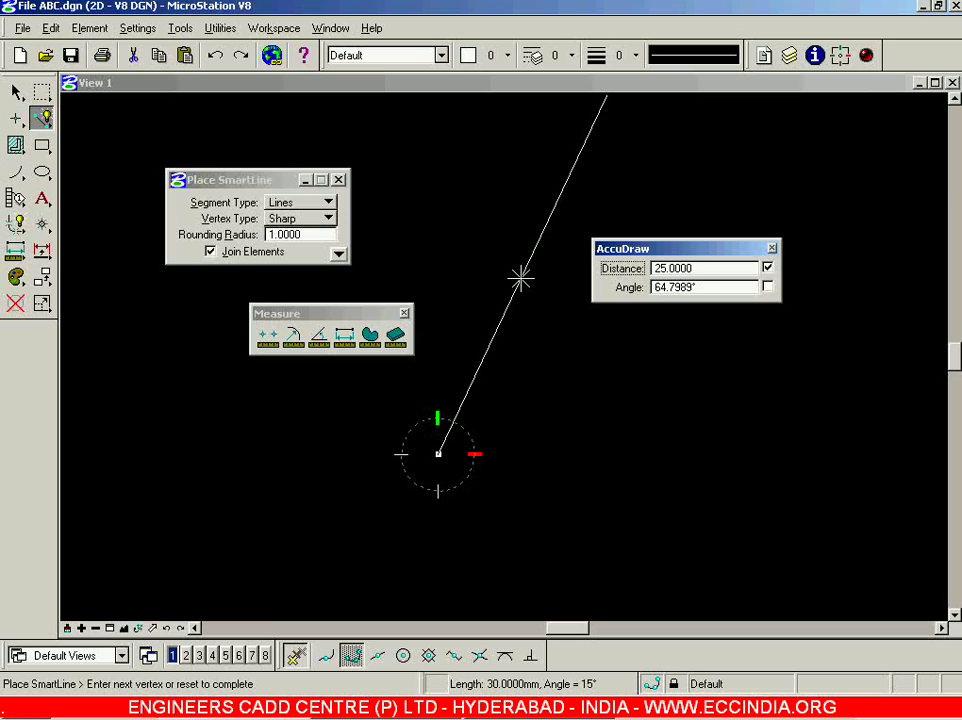
{"action": "type", "text": "60"}
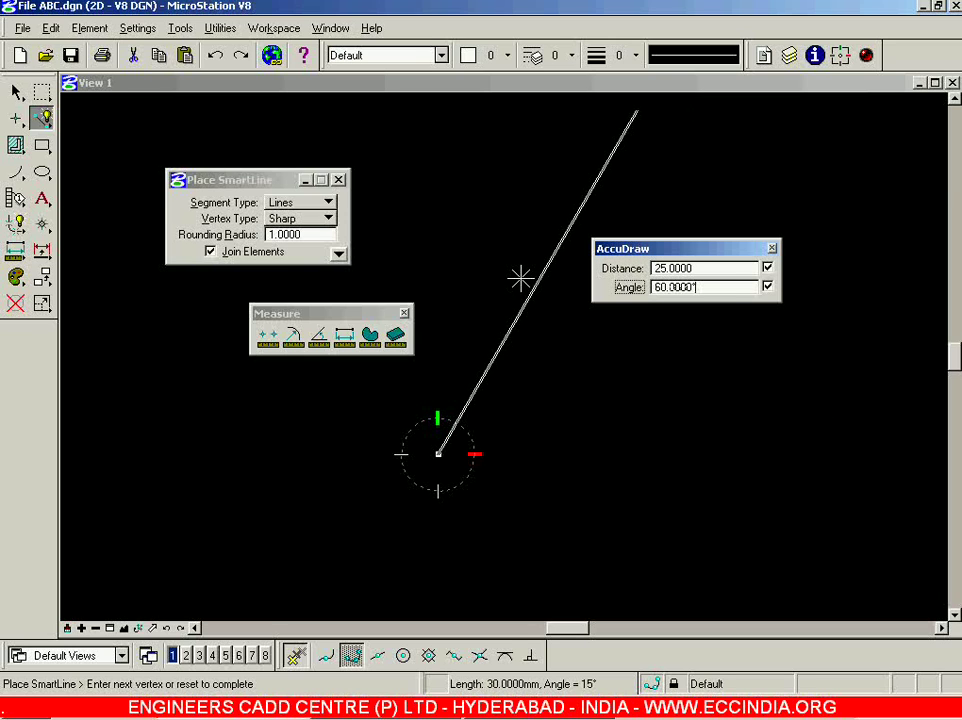
{"action": "left_click", "coordinate": [520, 279]}
{"action": "right_click", "coordinate": [520, 279]}
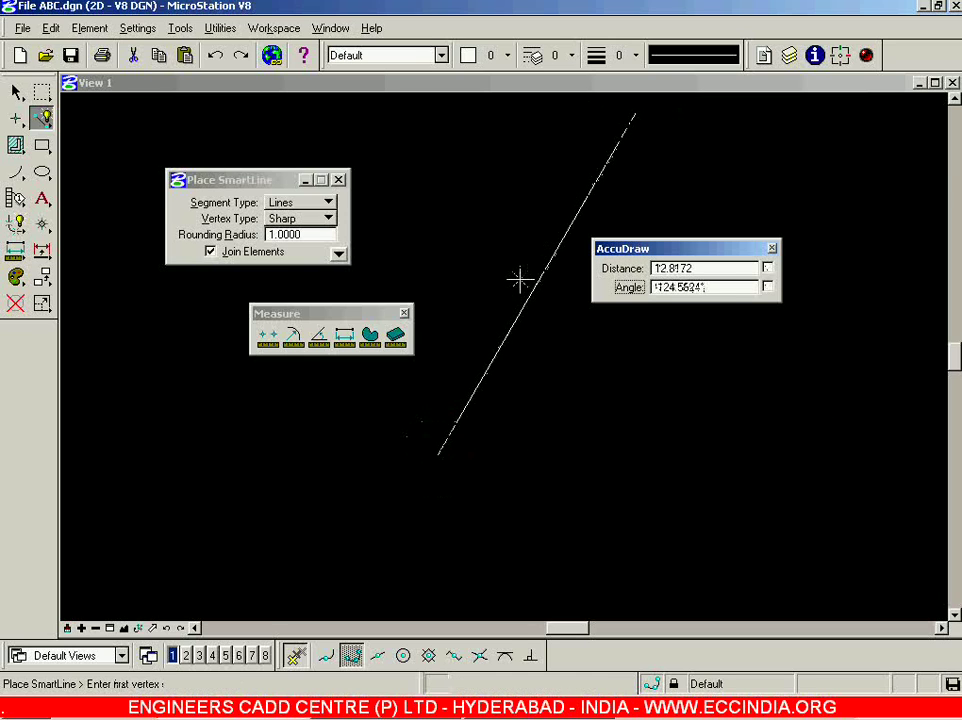
Draw a horizontal SmartLine 10 mm long to the right from the 60° line's lower endpoint, and end line placement.
{"action": "left_click", "coordinate": [440, 454]}
{"action": "type", "text": "10"}
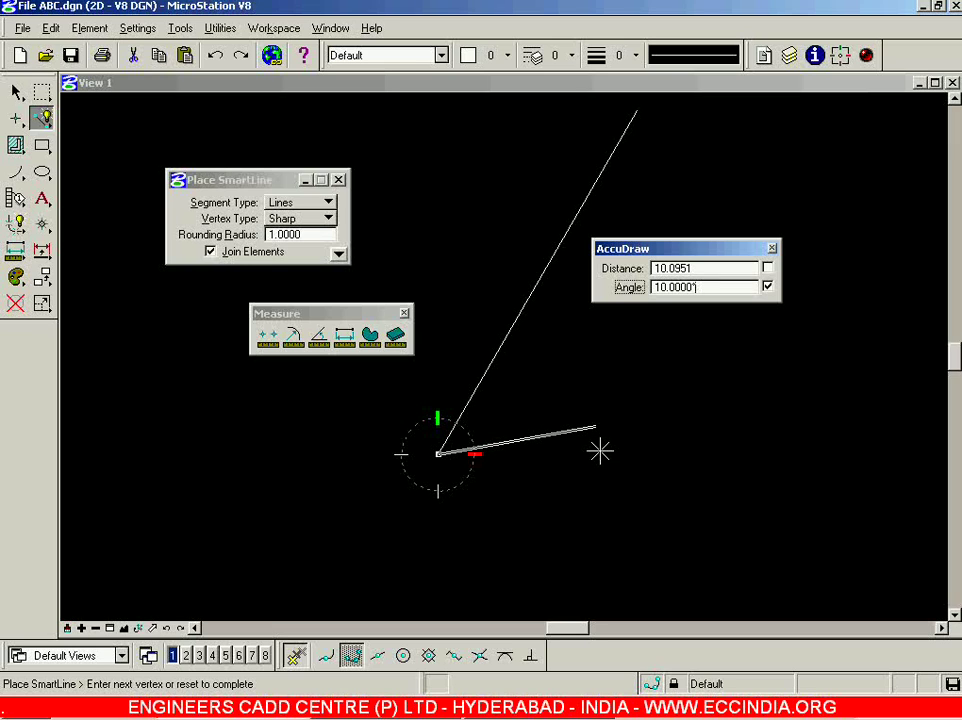
{"action": "left_click", "coordinate": [767, 287]}
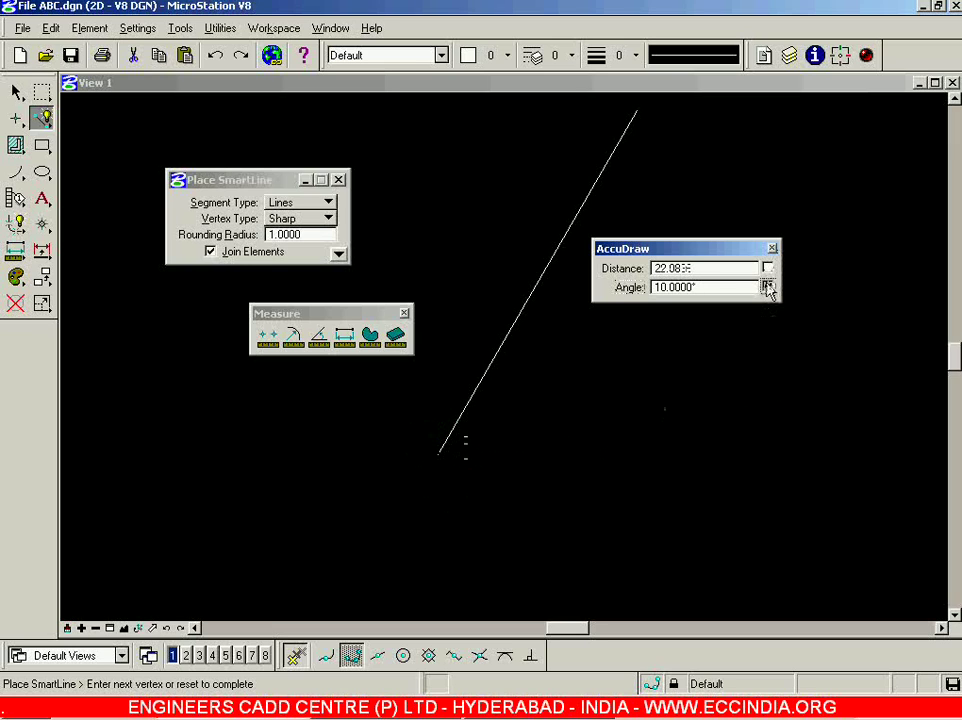
{"action": "left_click", "coordinate": [602, 272]}
{"action": "type", "text": "10"}
{"action": "key", "text": "Tab"}
{"action": "type", "text": "9"}
{"action": "left_click", "coordinate": [597, 402]}
{"action": "right_click", "coordinate": [597, 402]}
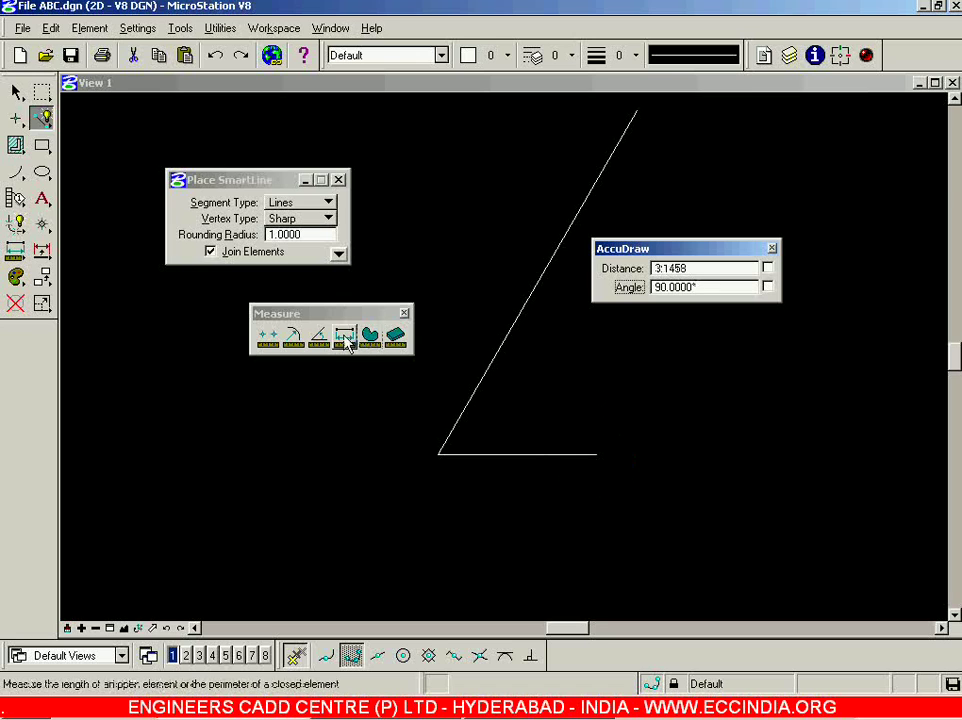
Measure the length and angle of the horizontal line and the 60° line with Measure Length.
{"action": "left_click", "coordinate": [344, 337]}
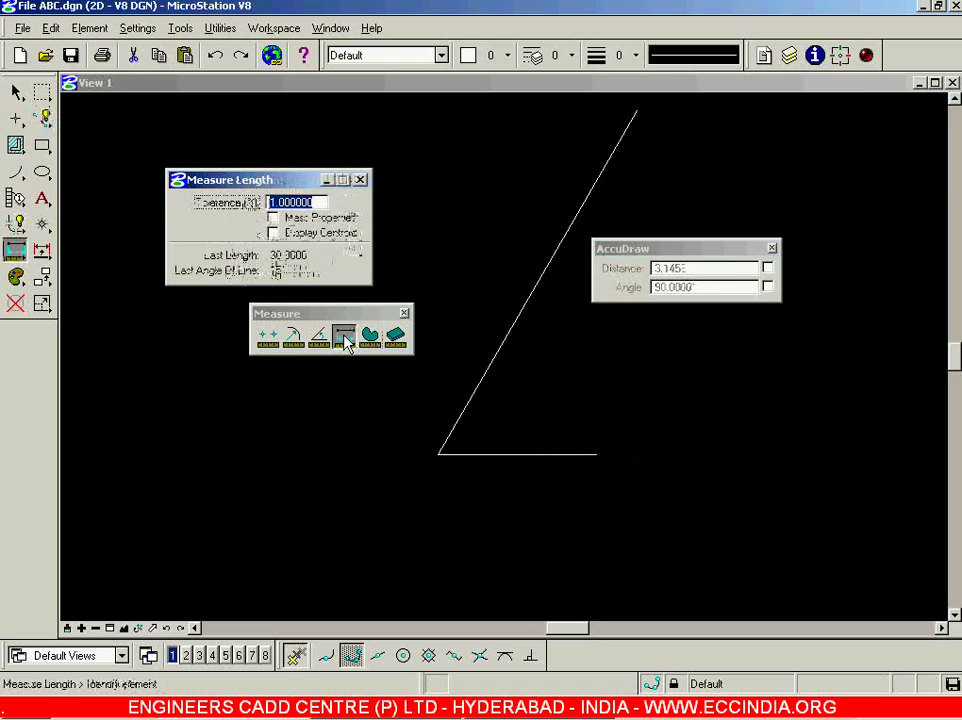
{"action": "left_click", "coordinate": [500, 454]}
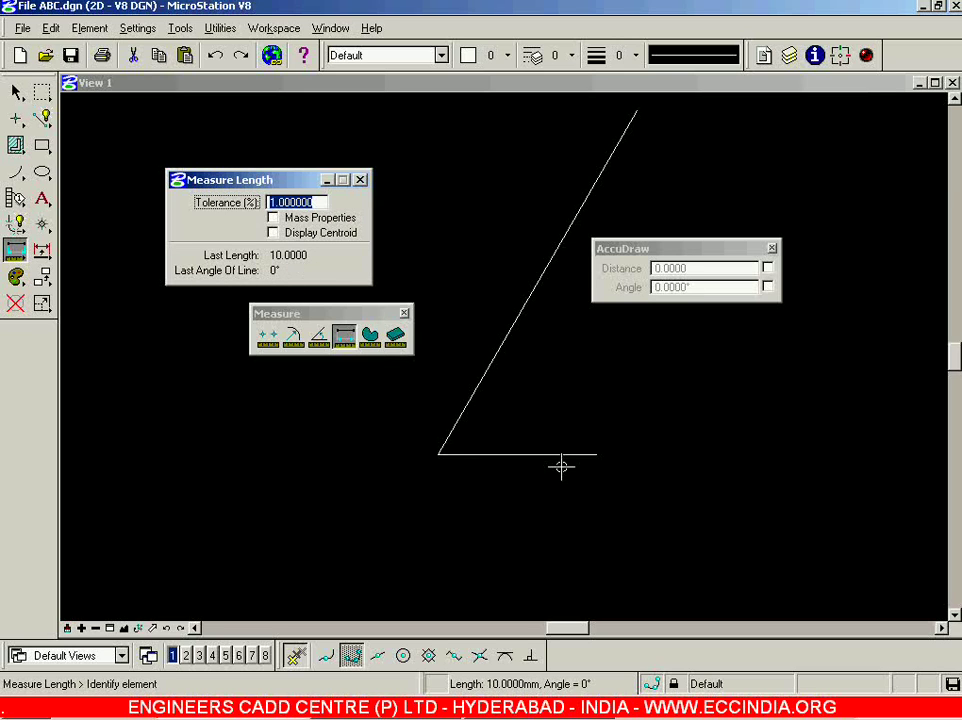
{"action": "left_click", "coordinate": [508, 335]}
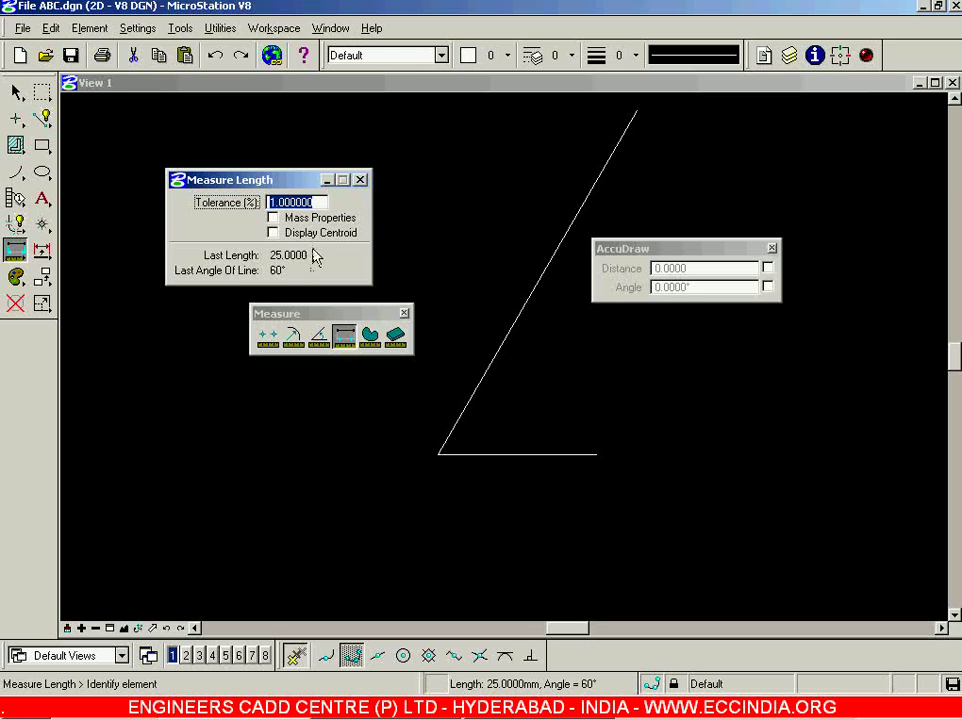
Show the mass properties of the measured 60° line in a window clear of the Measure Length settings, and close it.
{"action": "left_click", "coordinate": [300, 219]}
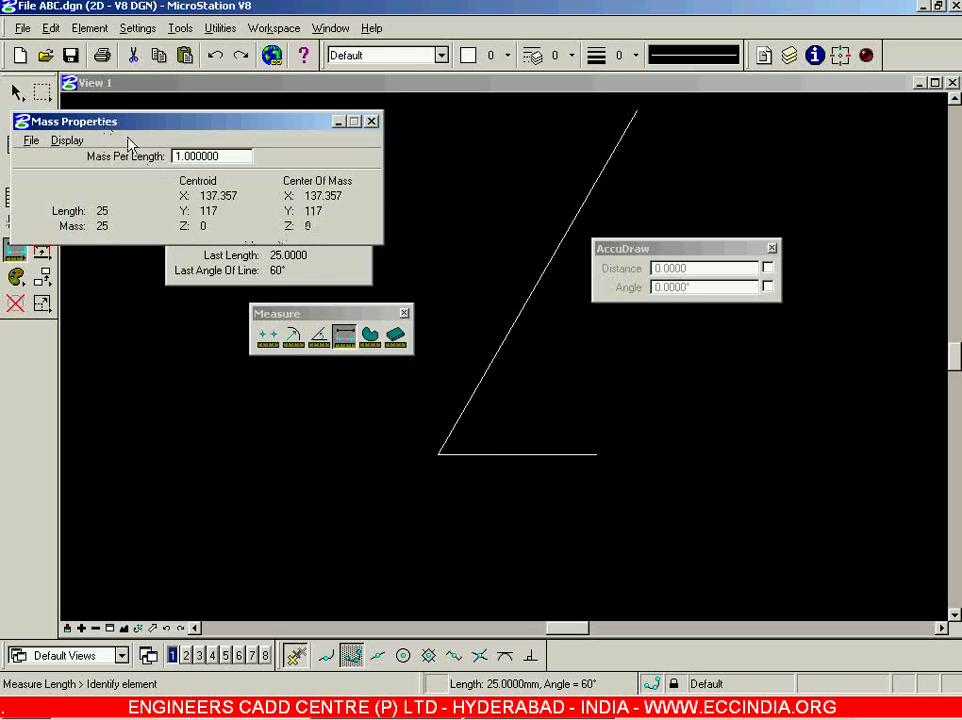
{"action": "left_click_drag", "start_coordinate": [247, 308], "coordinate": [248, 307]}
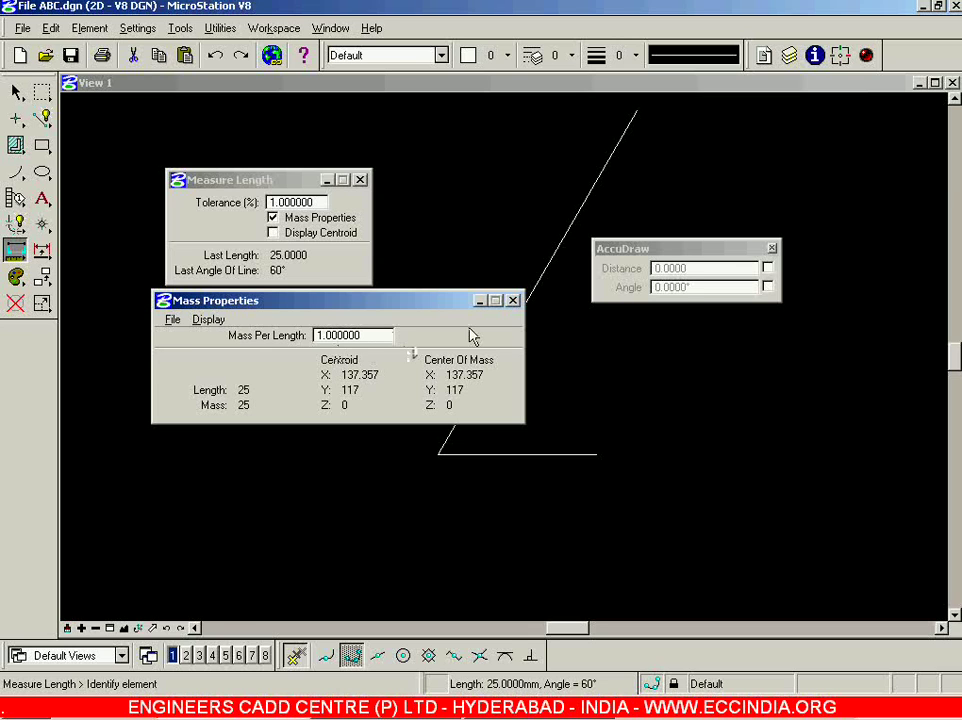
{"action": "left_click", "coordinate": [512, 300]}
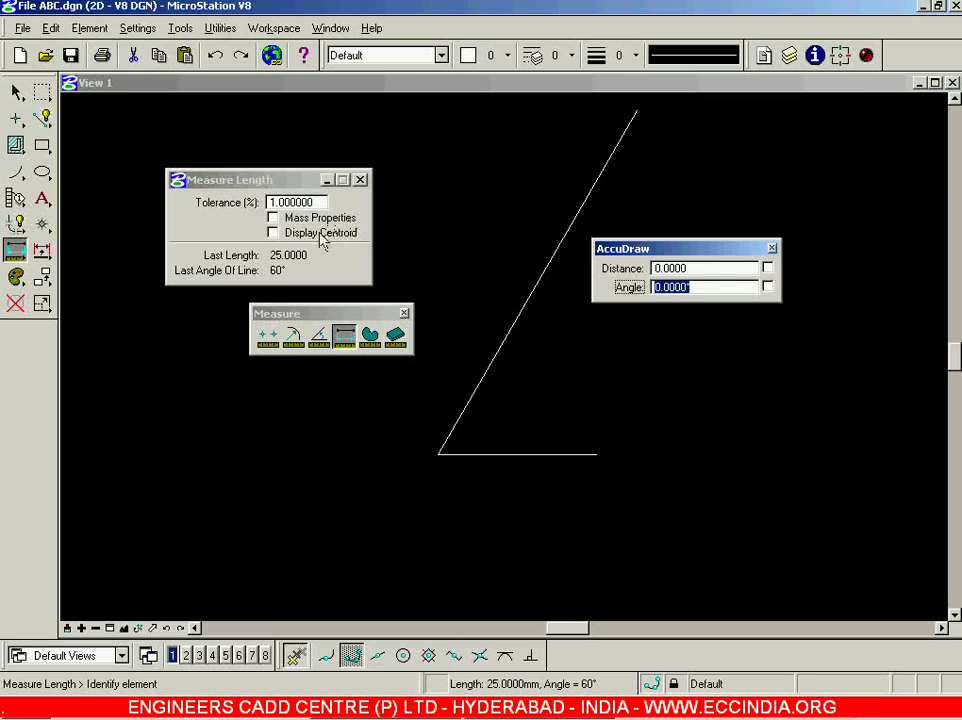
Enable Display Centroid in the Measure Length settings and examine the centroid mark on the 60° line.
{"action": "left_click", "coordinate": [321, 236]}
{"action": "scroll", "coordinate": [546, 265], "scroll_direction": "down", "scroll_amount": 5}
{"action": "scroll", "coordinate": [548, 268], "scroll_direction": "down", "scroll_amount": 2}
{"action": "scroll", "coordinate": [547, 268], "scroll_direction": "up", "scroll_amount": 5}
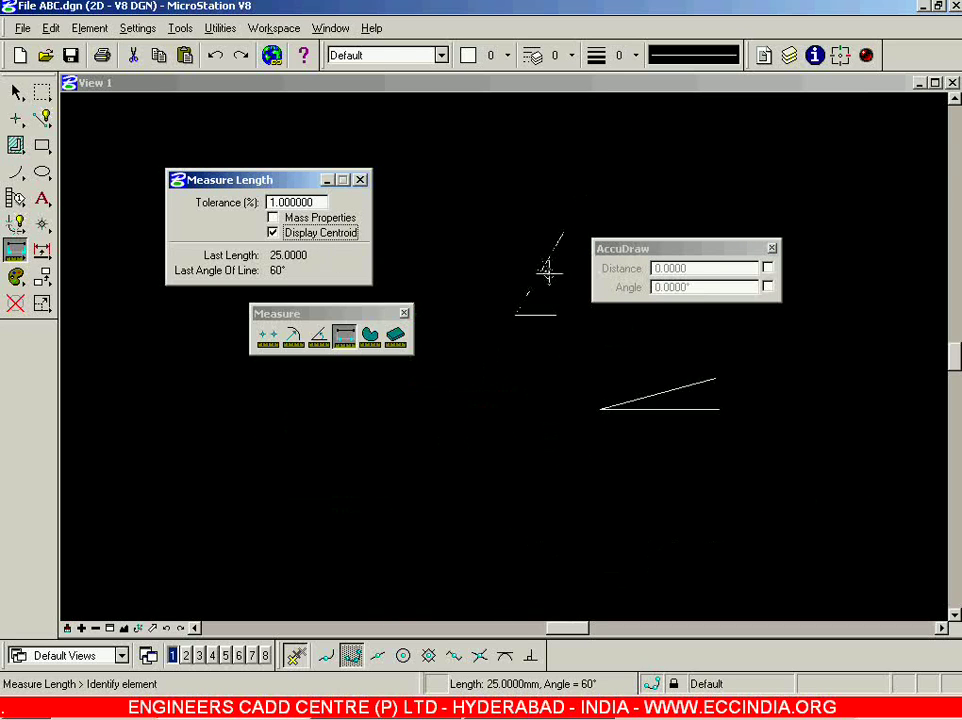
{"action": "scroll", "coordinate": [554, 285], "scroll_direction": "up", "scroll_amount": 5}
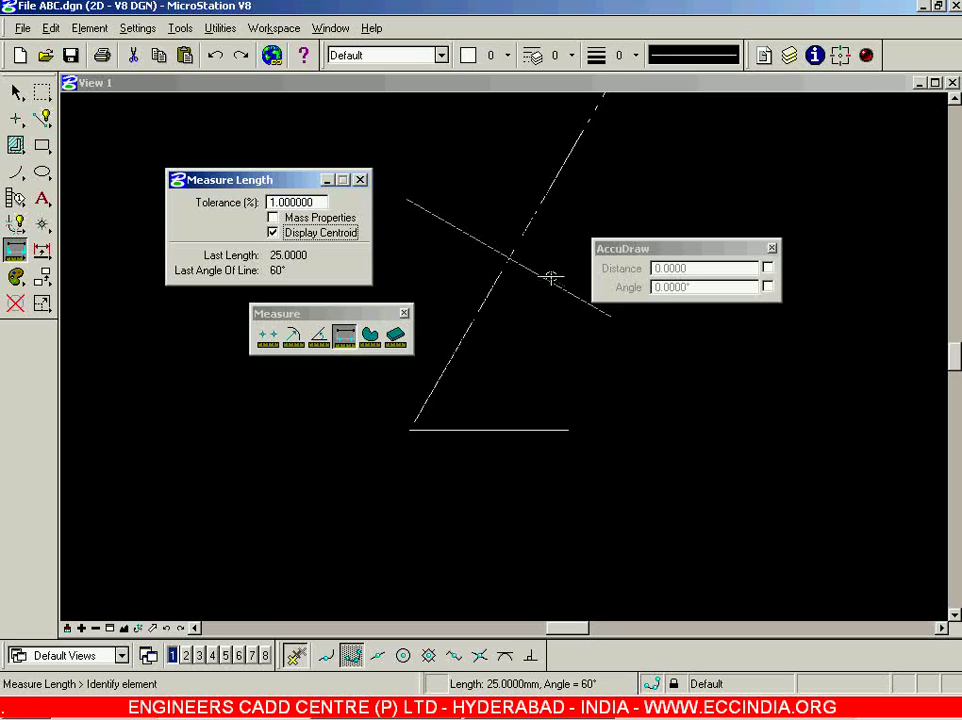
{"action": "scroll", "coordinate": [530, 250], "scroll_direction": "down", "scroll_amount": 3}
{"action": "scroll", "coordinate": [533, 215], "scroll_direction": "down", "scroll_amount": 2}
{"action": "scroll", "coordinate": [526, 215], "scroll_direction": "up", "scroll_amount": 2}
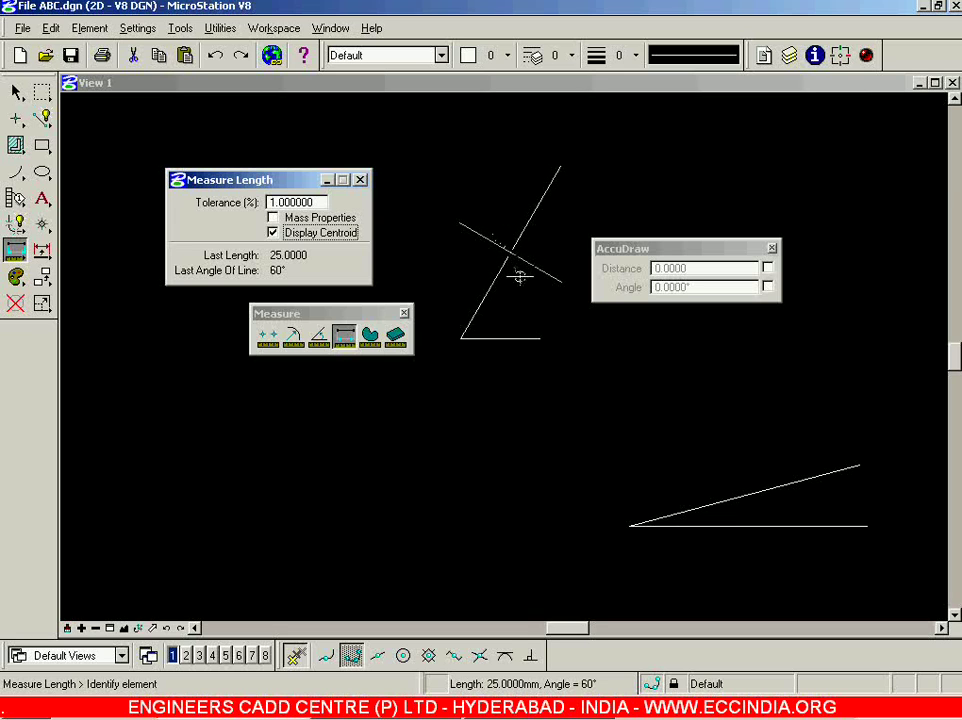
Clear the 60° line's centroid mark by toggling Display Centroid off and on, and measure the horizontal line with its centroid displayed.
{"action": "left_click", "coordinate": [336, 238]}
{"action": "left_click", "coordinate": [339, 240]}
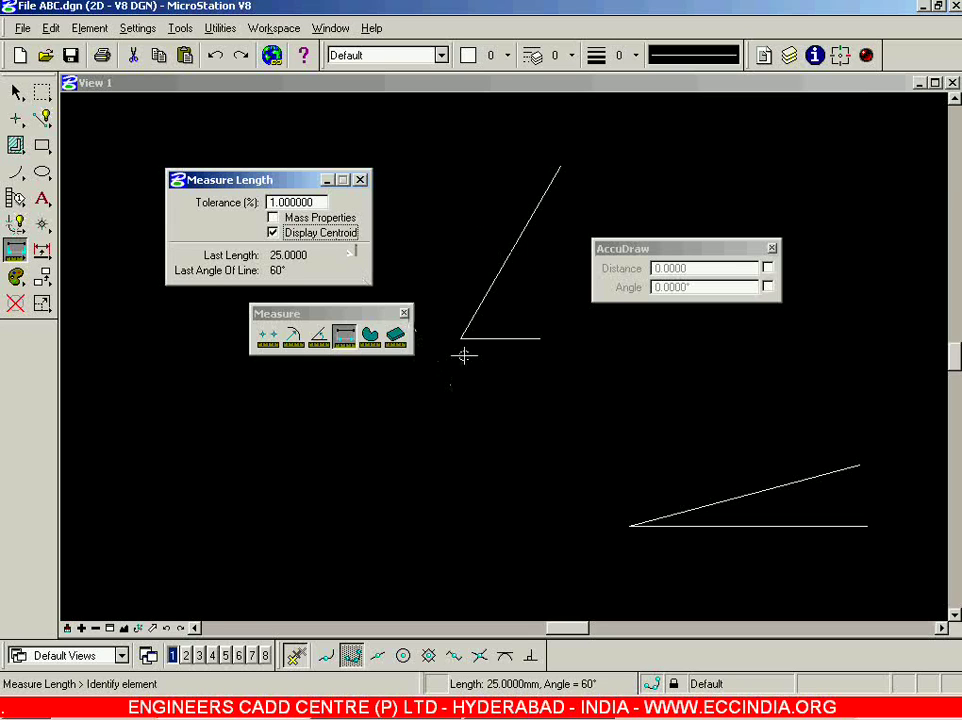
{"action": "left_click", "coordinate": [500, 337]}
{"action": "scroll", "coordinate": [503, 327], "scroll_direction": "up", "scroll_amount": 1}
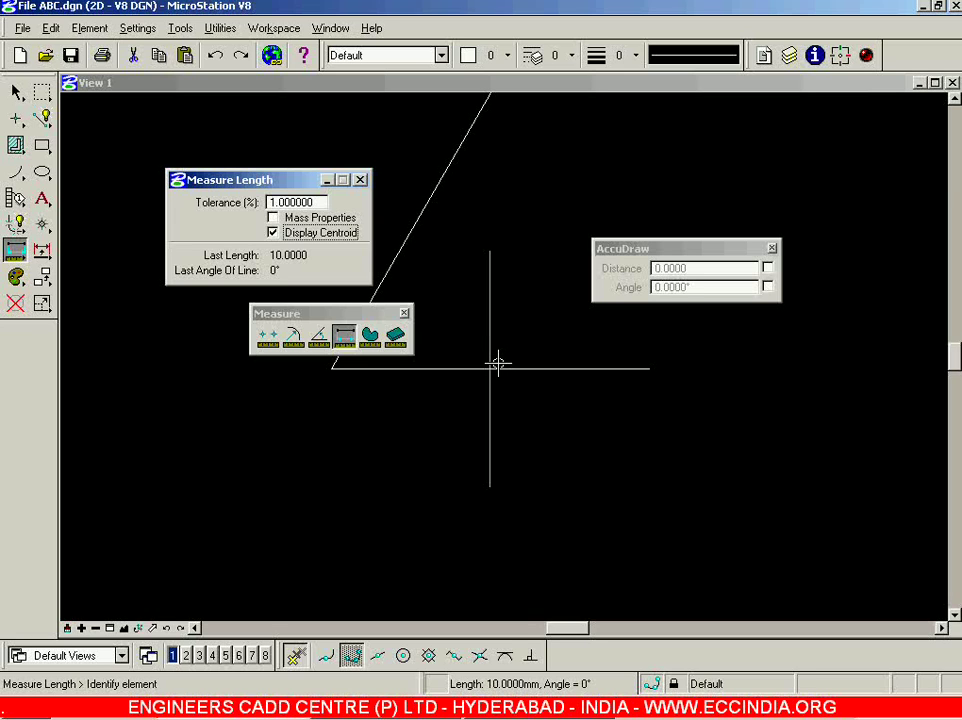
Open the Measure Area settings, review the available Method options, and leave the tool for Element Selection.
{"action": "left_click", "coordinate": [15, 92]}
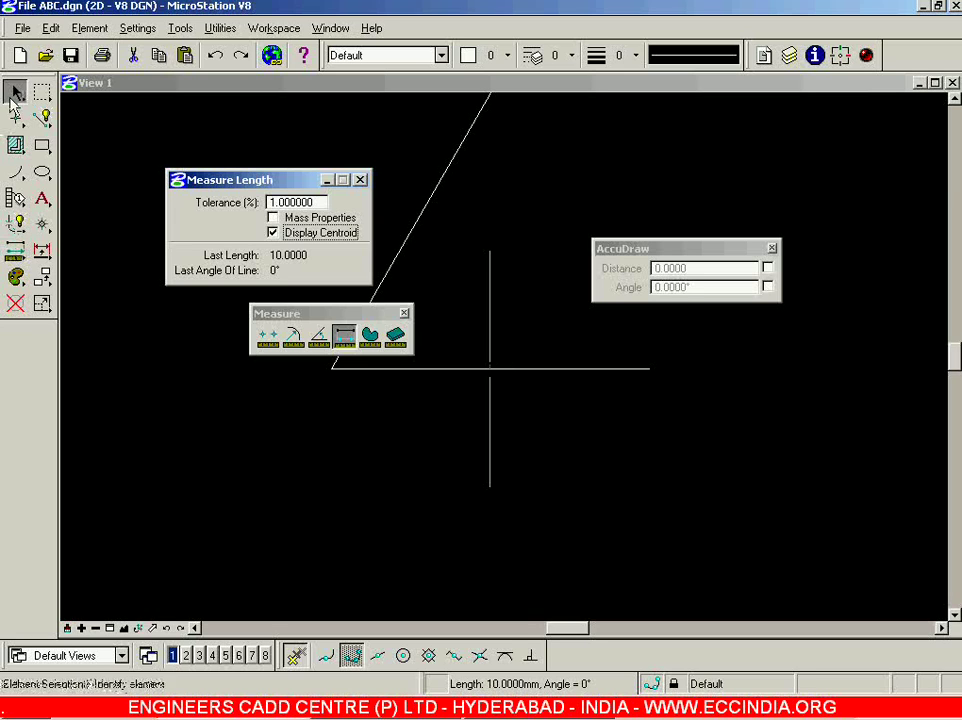
{"action": "left_click", "coordinate": [370, 338]}
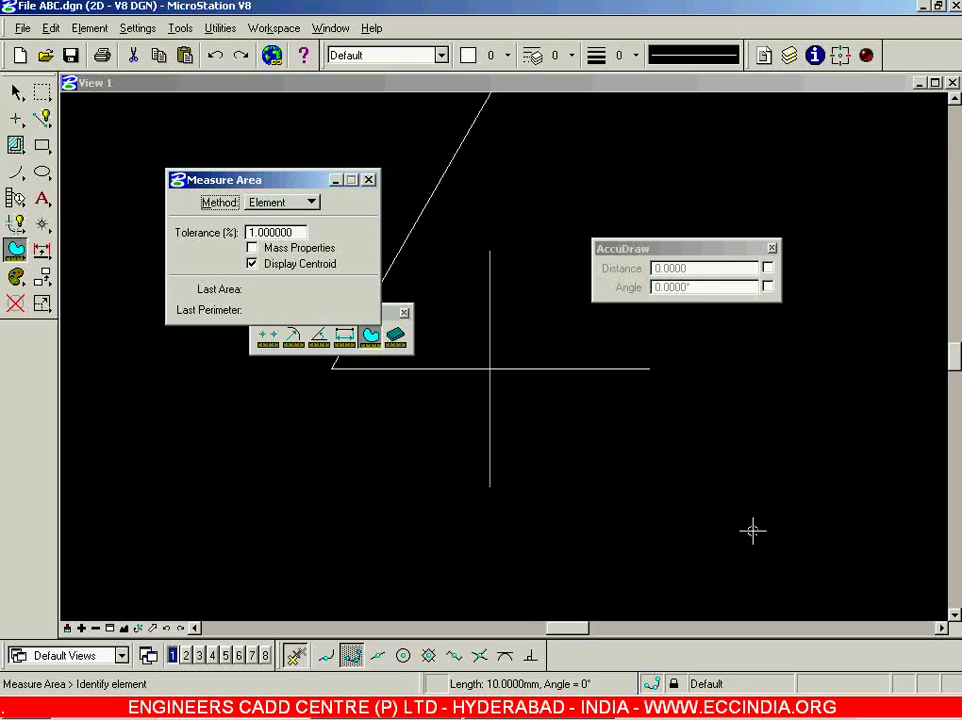
{"action": "left_click", "coordinate": [311, 204]}
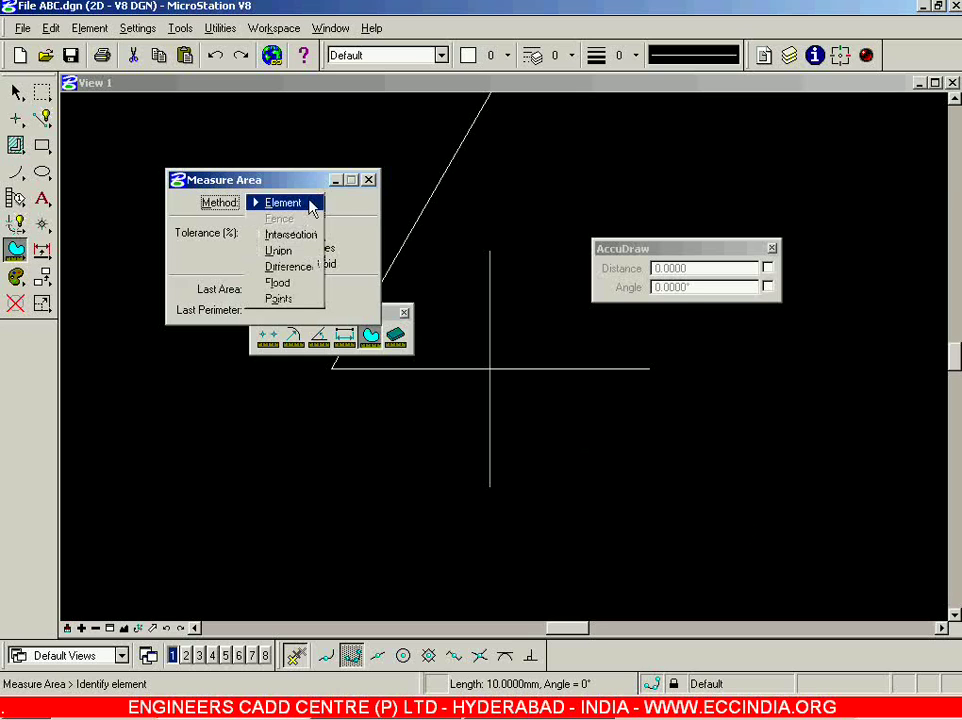
{"action": "left_click", "coordinate": [311, 204]}
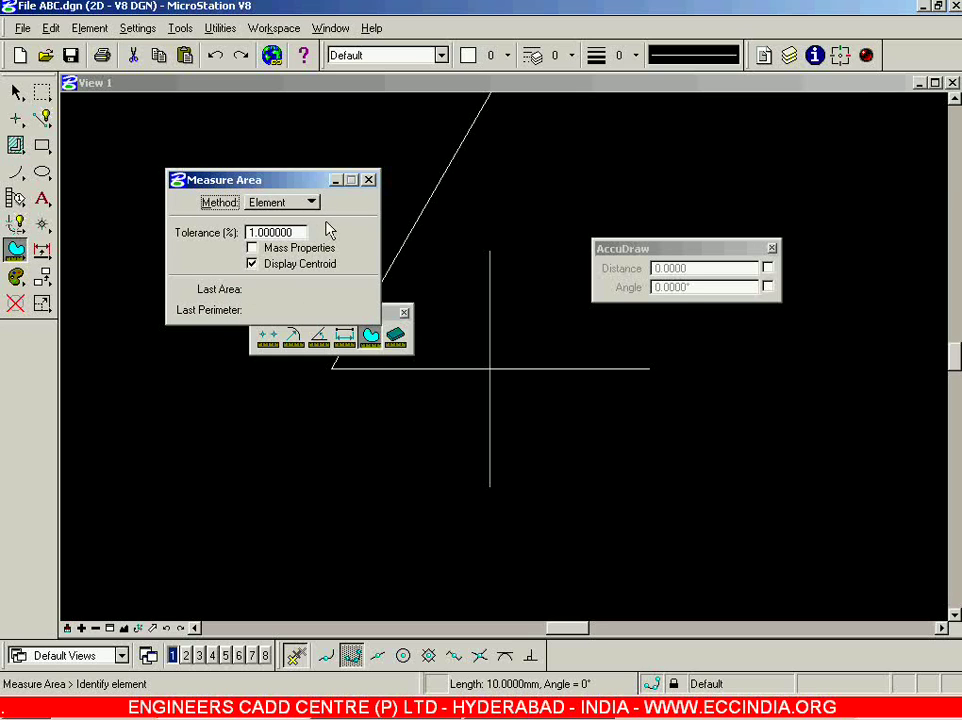
{"action": "left_click", "coordinate": [369, 179]}
{"action": "left_click", "coordinate": [44, 174]}
{"action": "left_click", "coordinate": [15, 92]}
{"action": "left_click", "coordinate": [175, 190]}
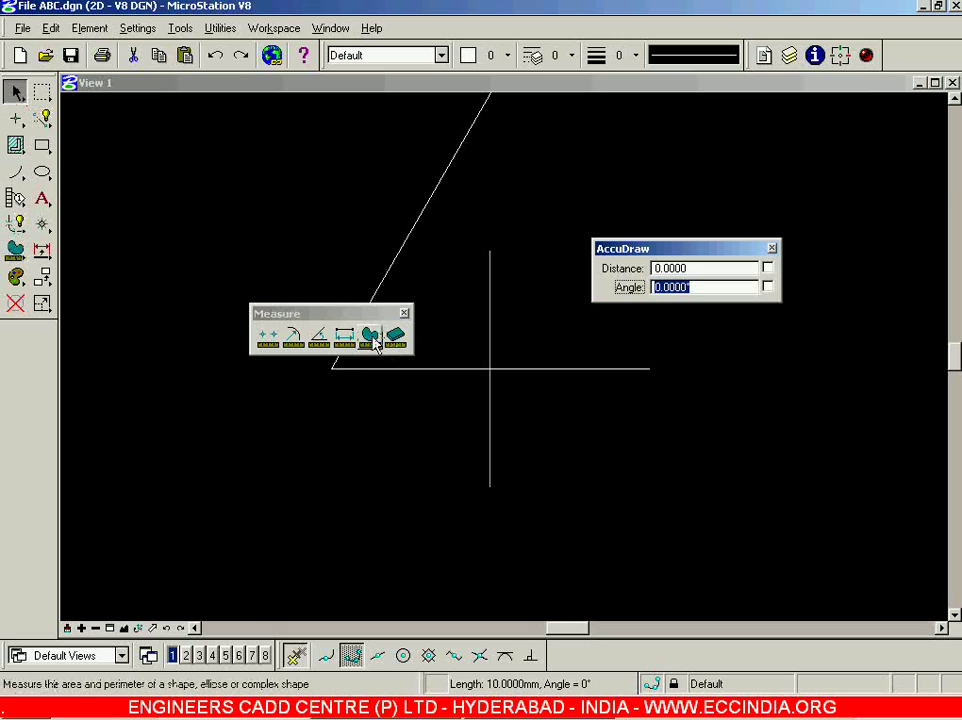